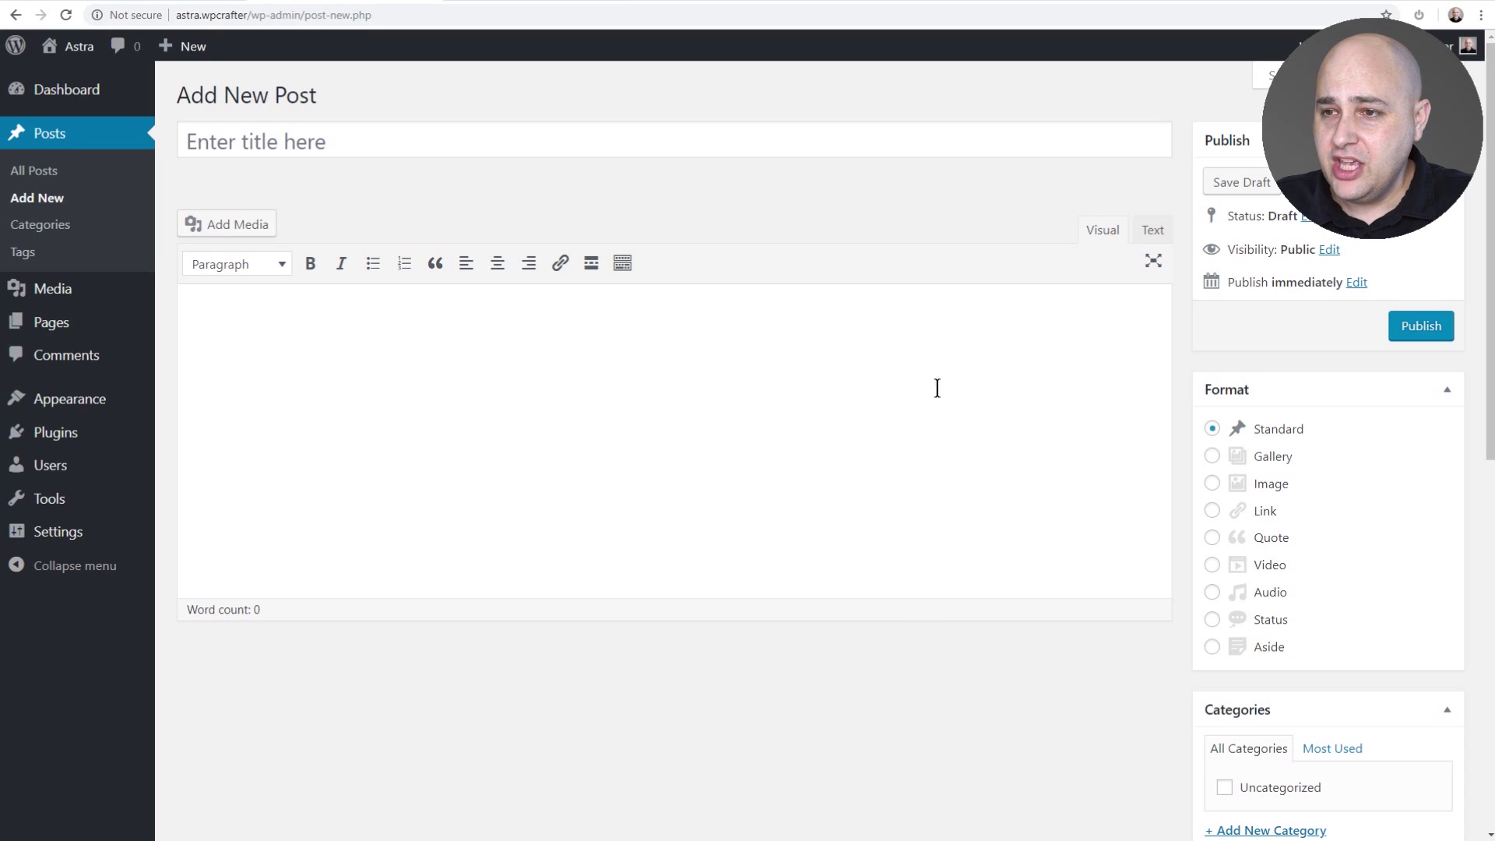
# Look over the classic editor's title and content fields, and switch to the new-post page on the Gutenberg site.
pyautogui.click(703, 152)
pyautogui.click(717, 357)
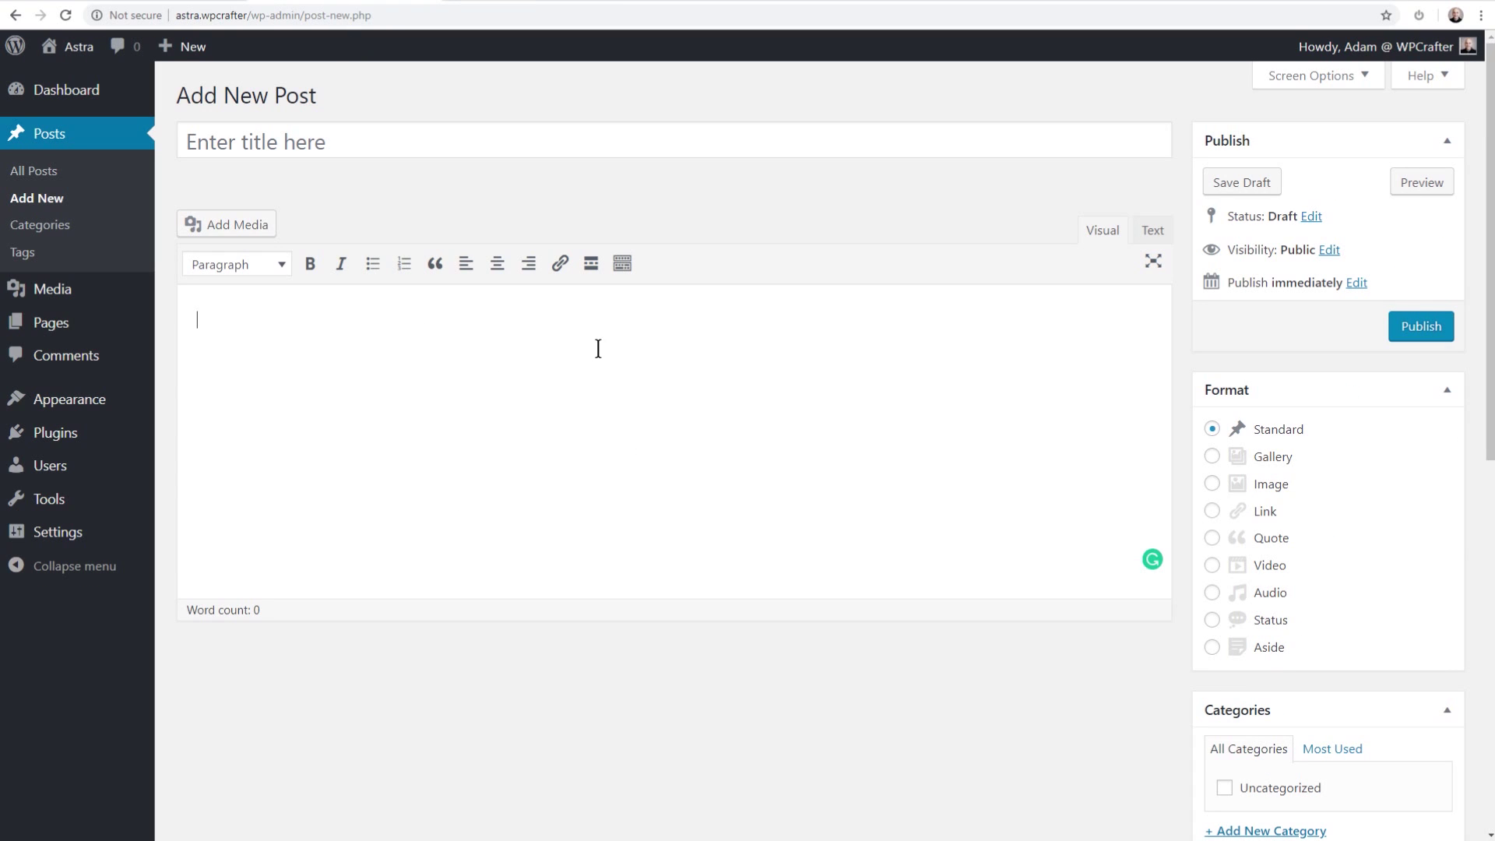
pyautogui.click(524, 4)
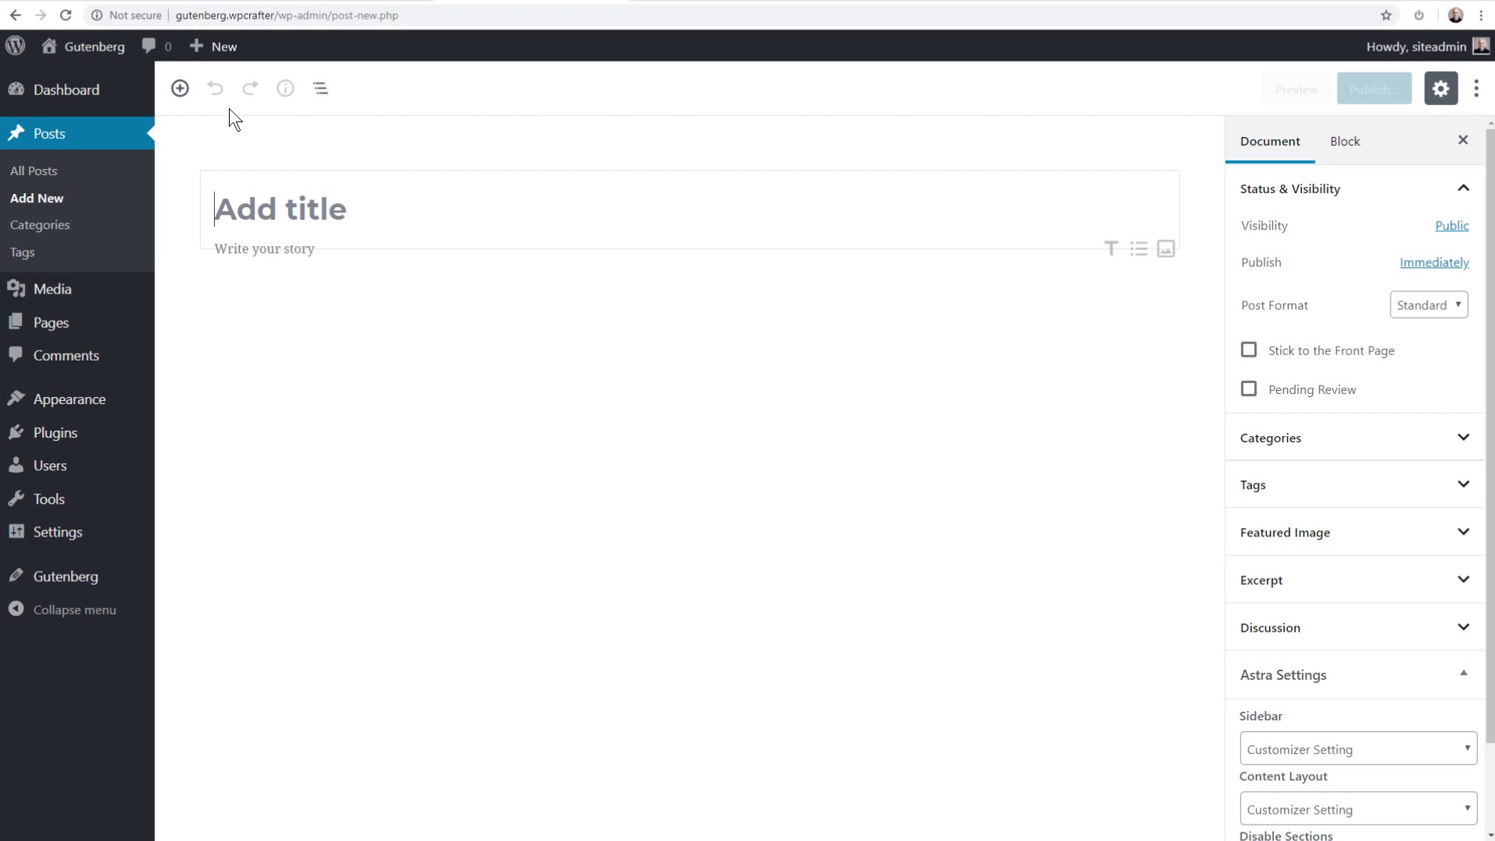
# Open the block library and look through the Most Used and Common Blocks categories.
pyautogui.click(182, 91)
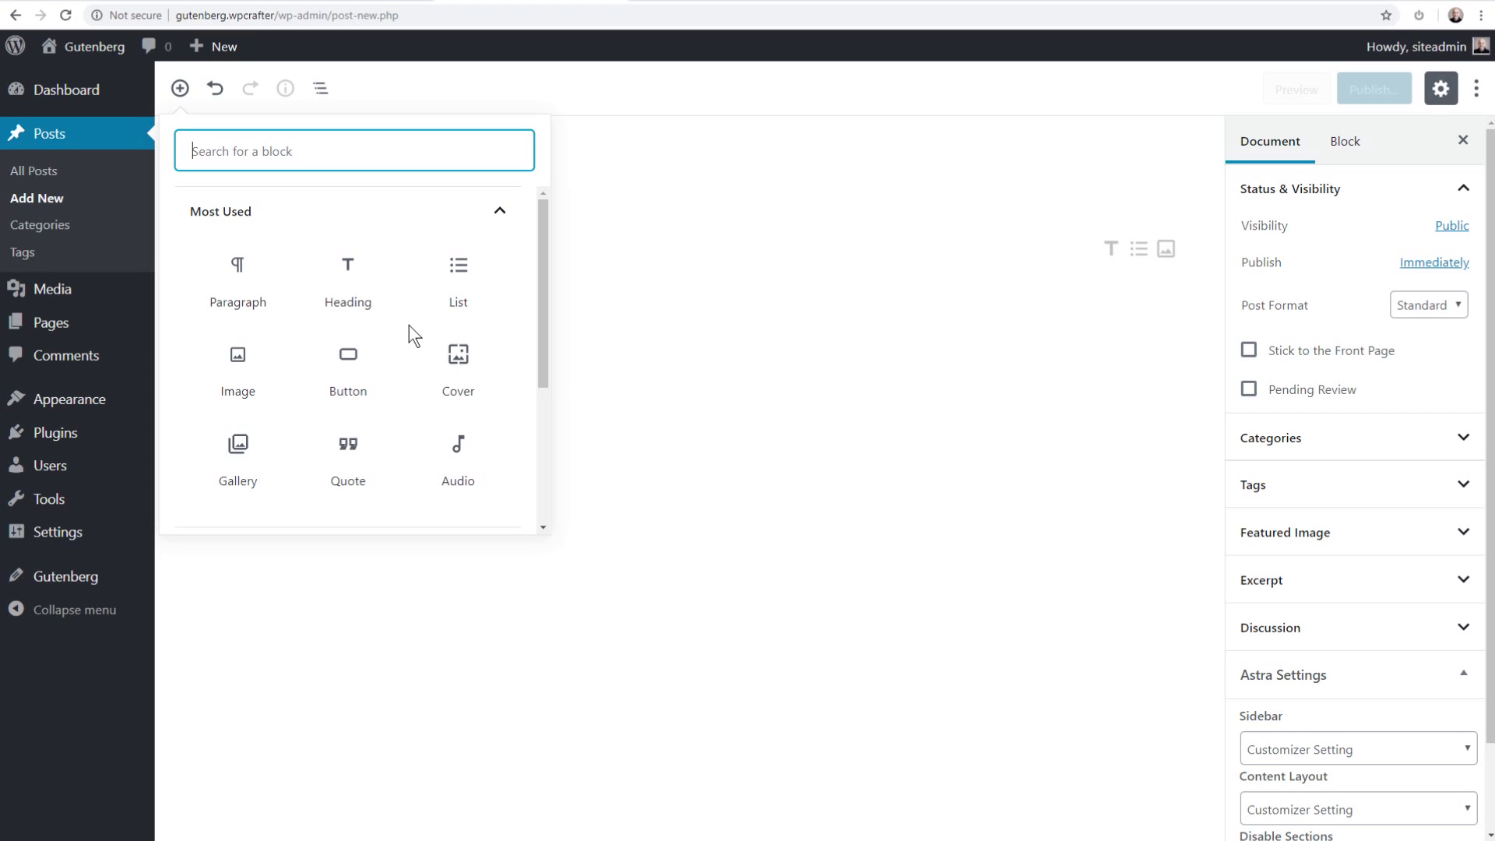
pyautogui.scroll(-3, 409, 325)
pyautogui.click(383, 304)
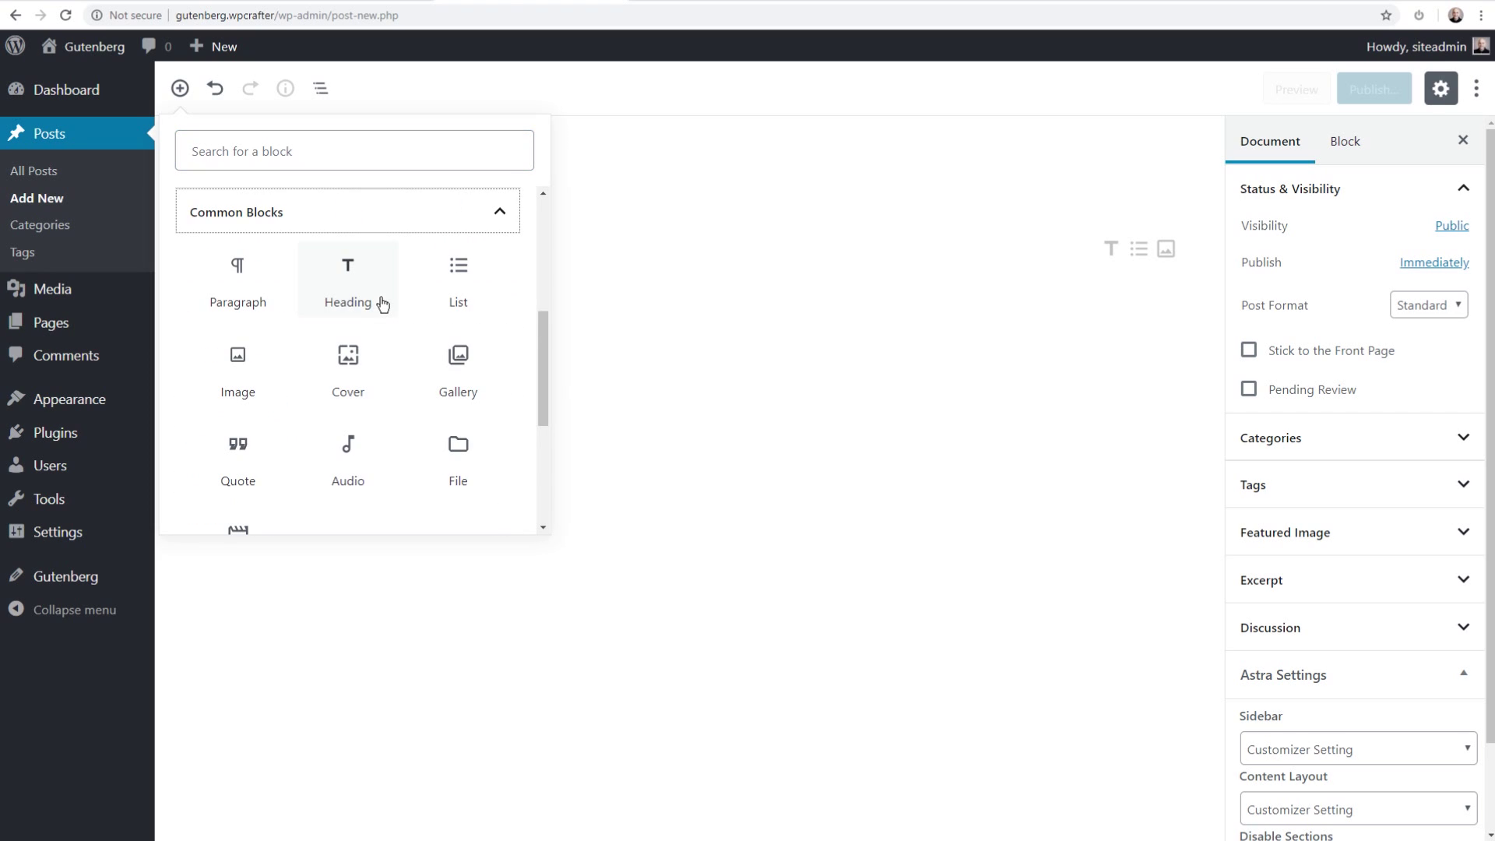
pyautogui.scroll(-1, 404, 334)
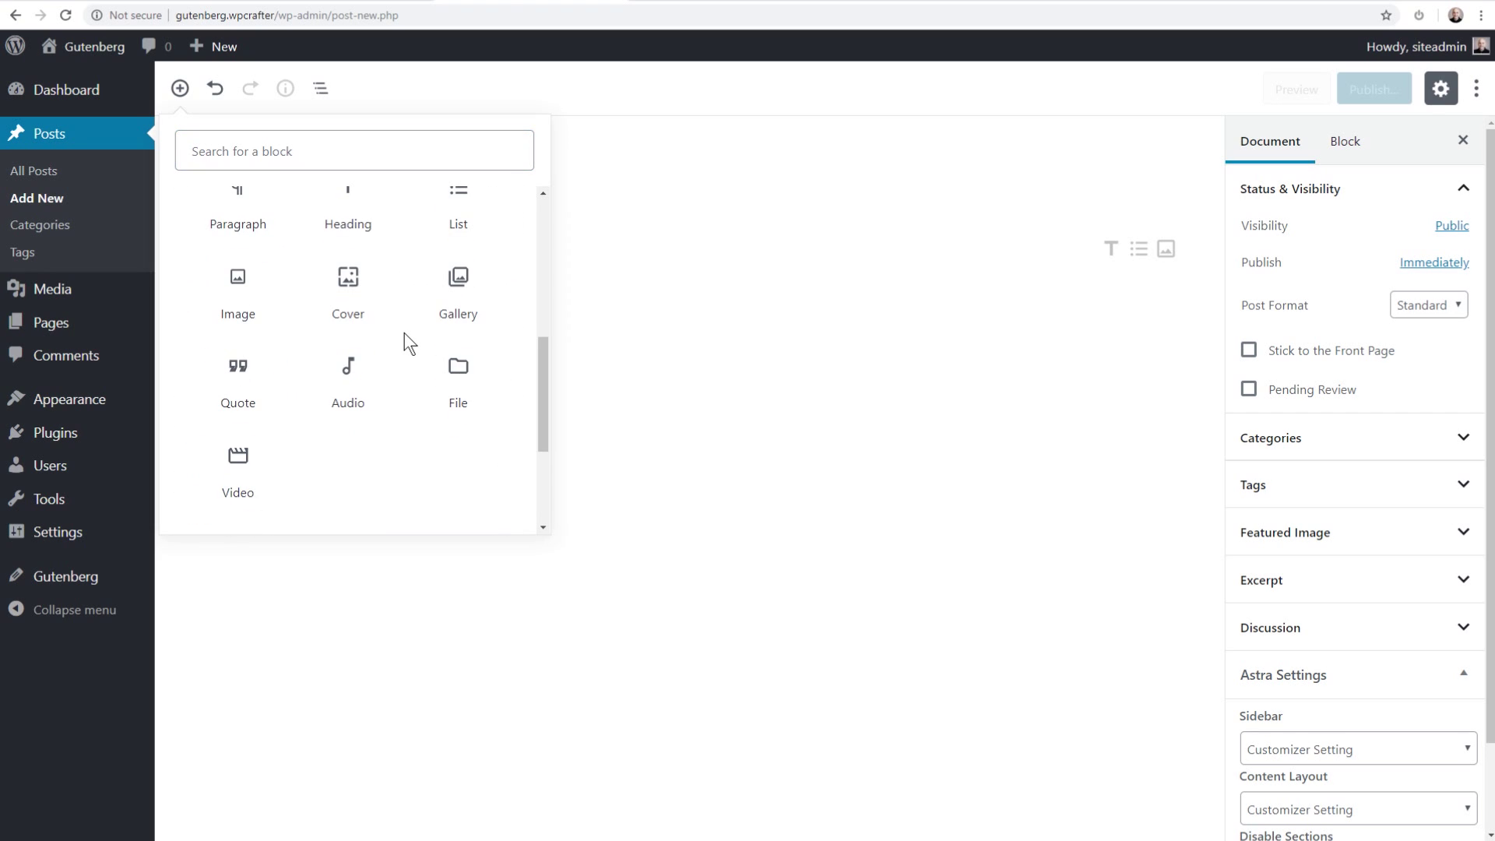
pyautogui.scroll(1, 404, 333)
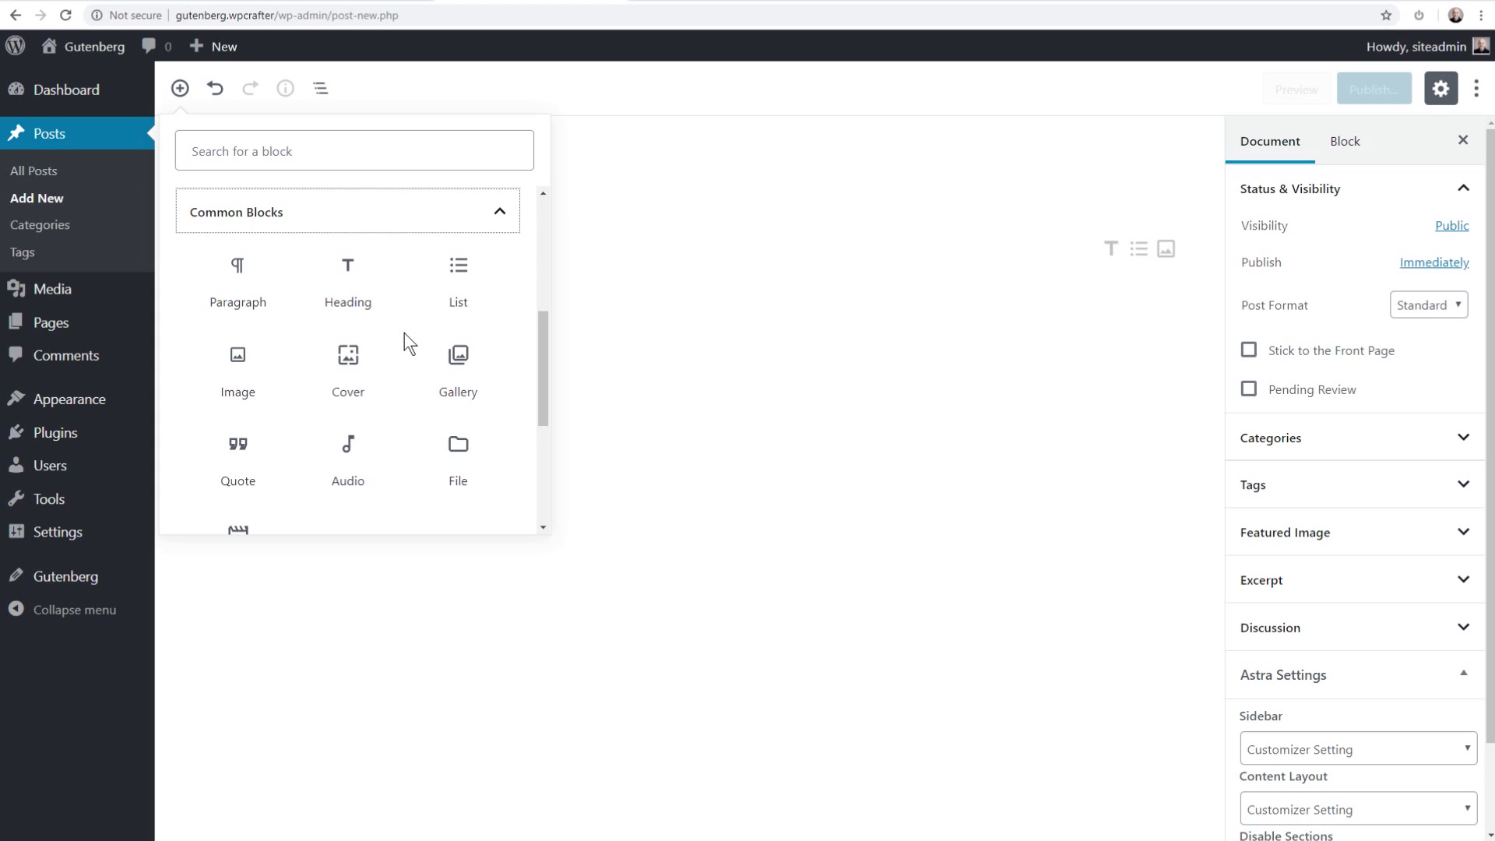
pyautogui.scroll(-3, 404, 333)
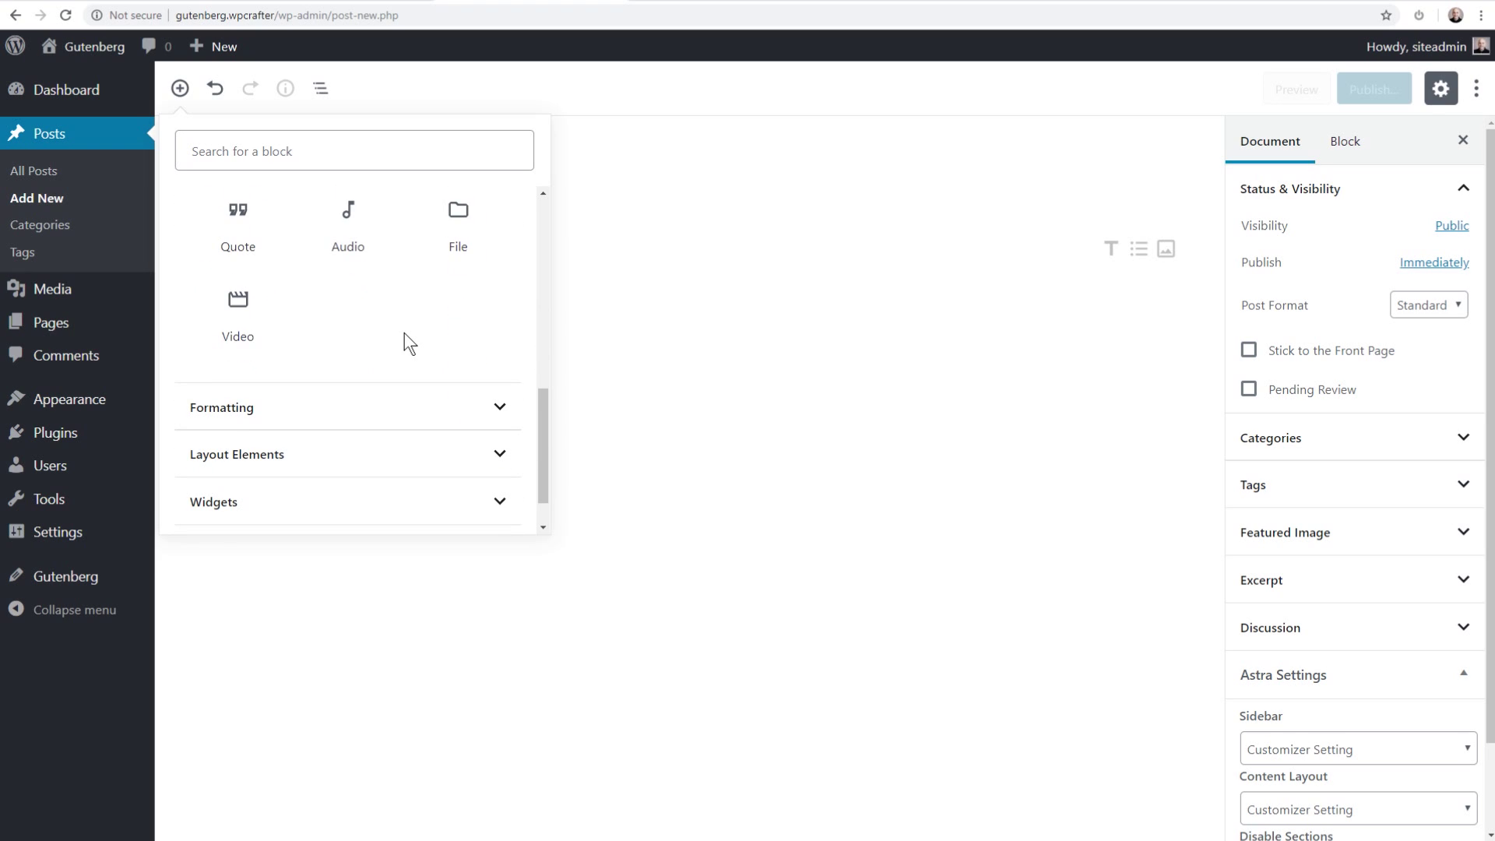
pyautogui.scroll(-1, 404, 333)
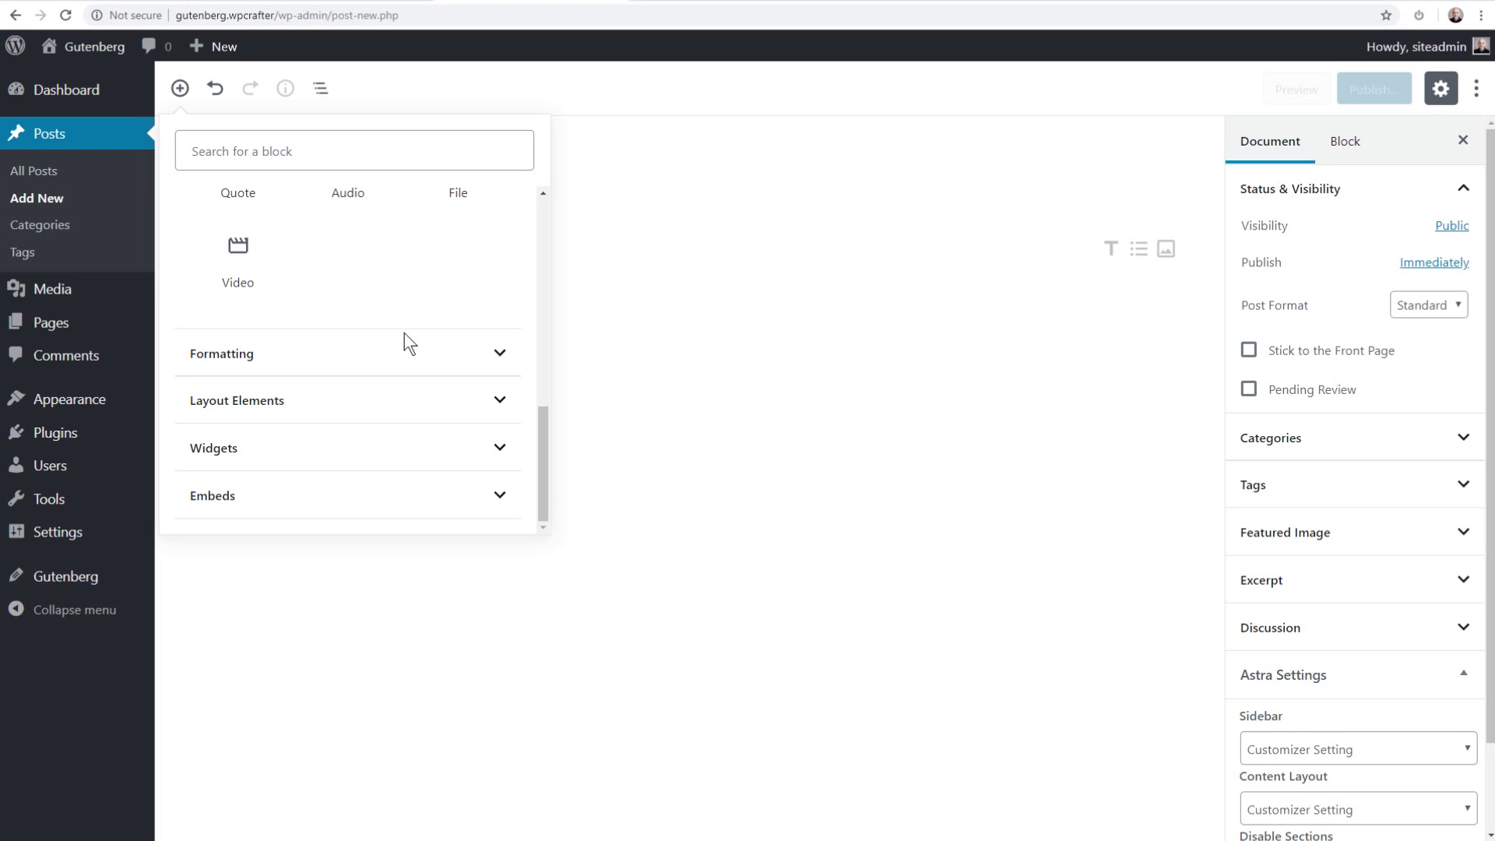
# Review the Formatting, Layout Elements, Widgets and Embeds block categories and the block search, and close the block library.
pyautogui.click(405, 348)
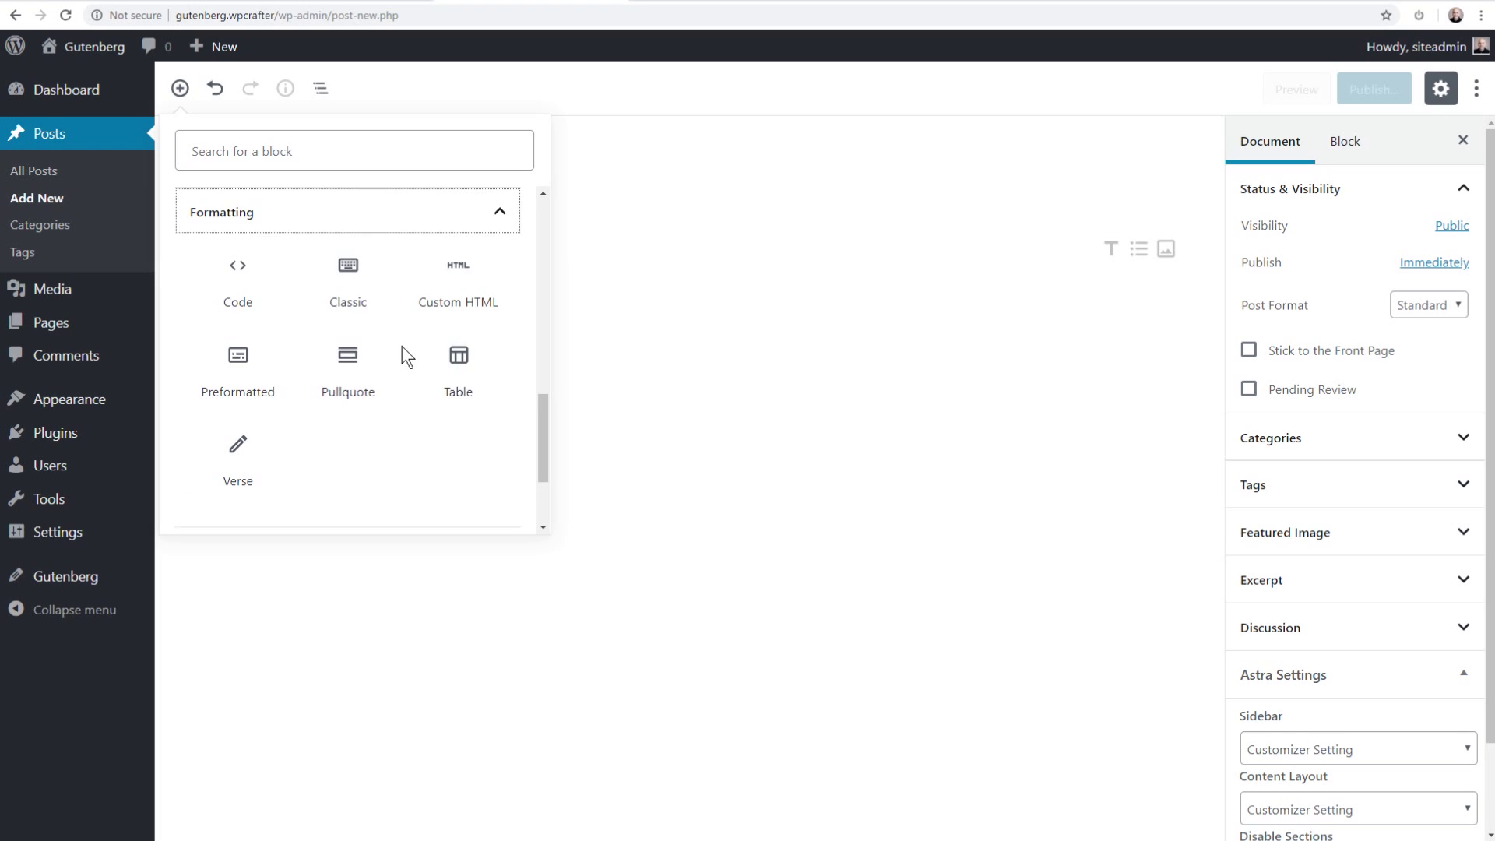
pyautogui.scroll(-2, 402, 345)
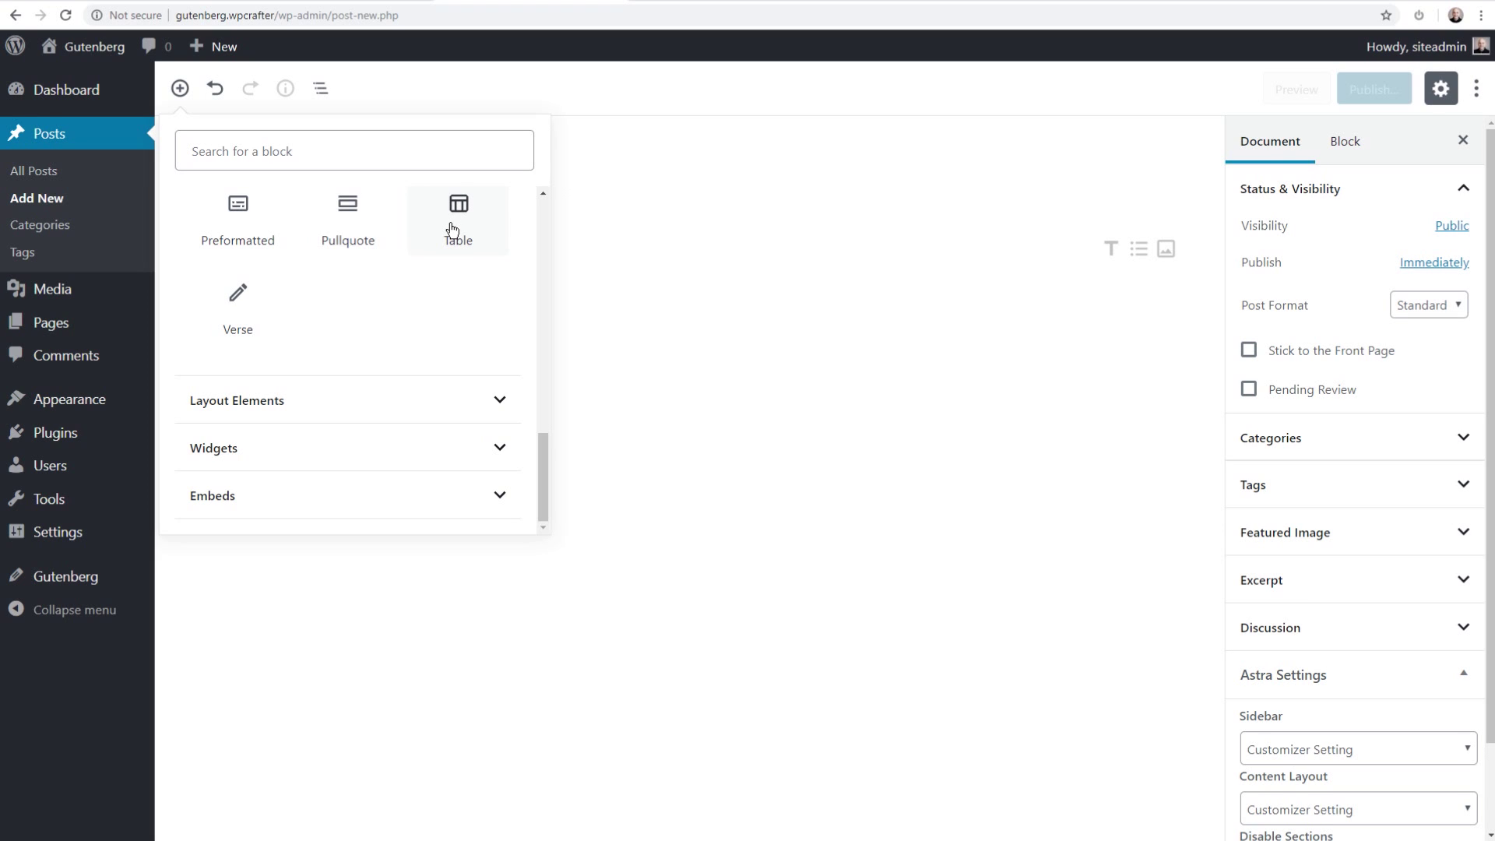
pyautogui.click(357, 412)
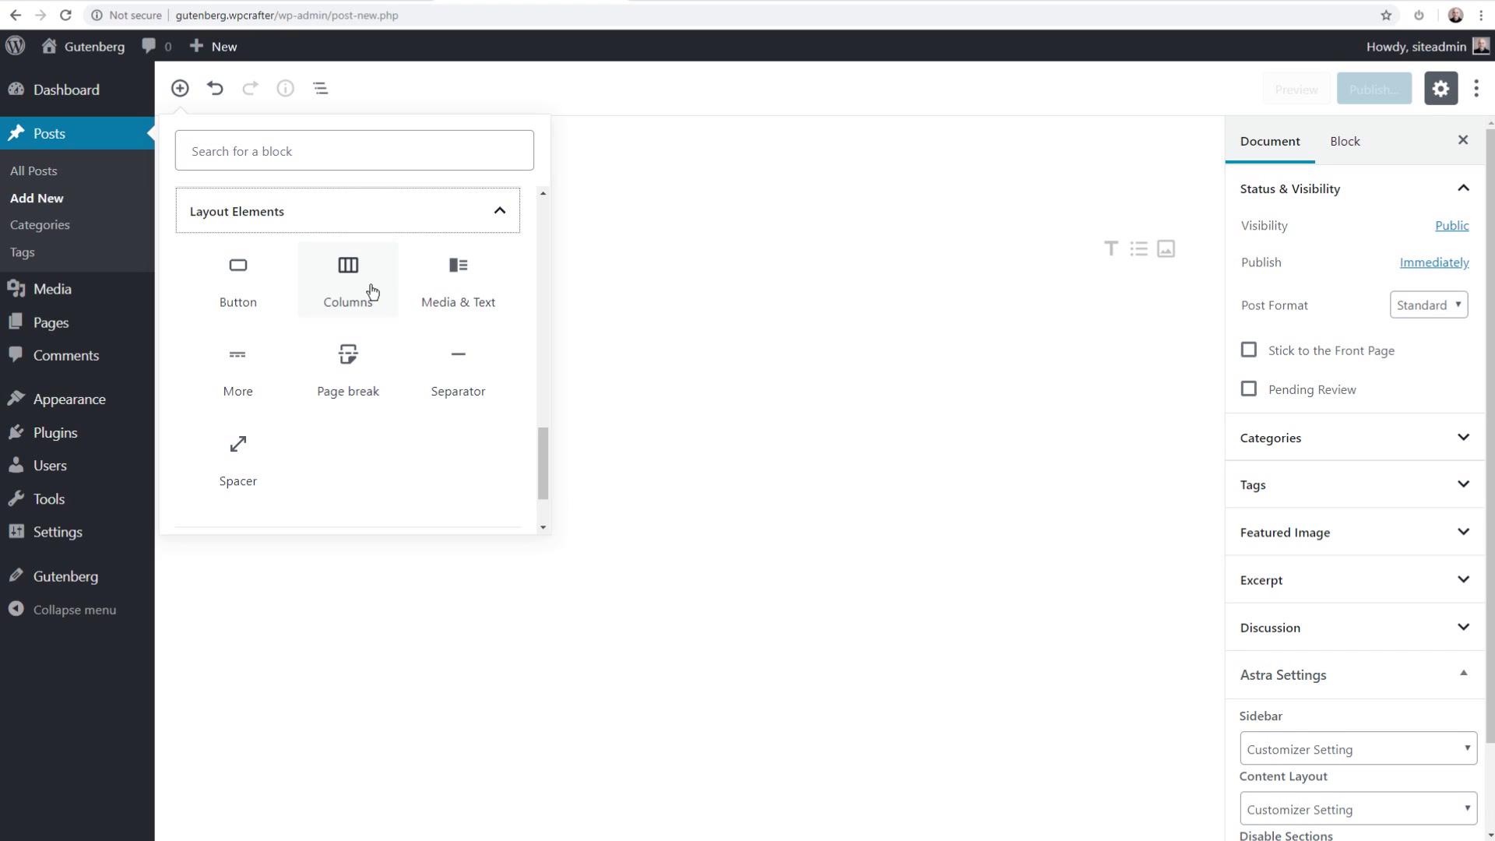
pyautogui.scroll(-2, 372, 291)
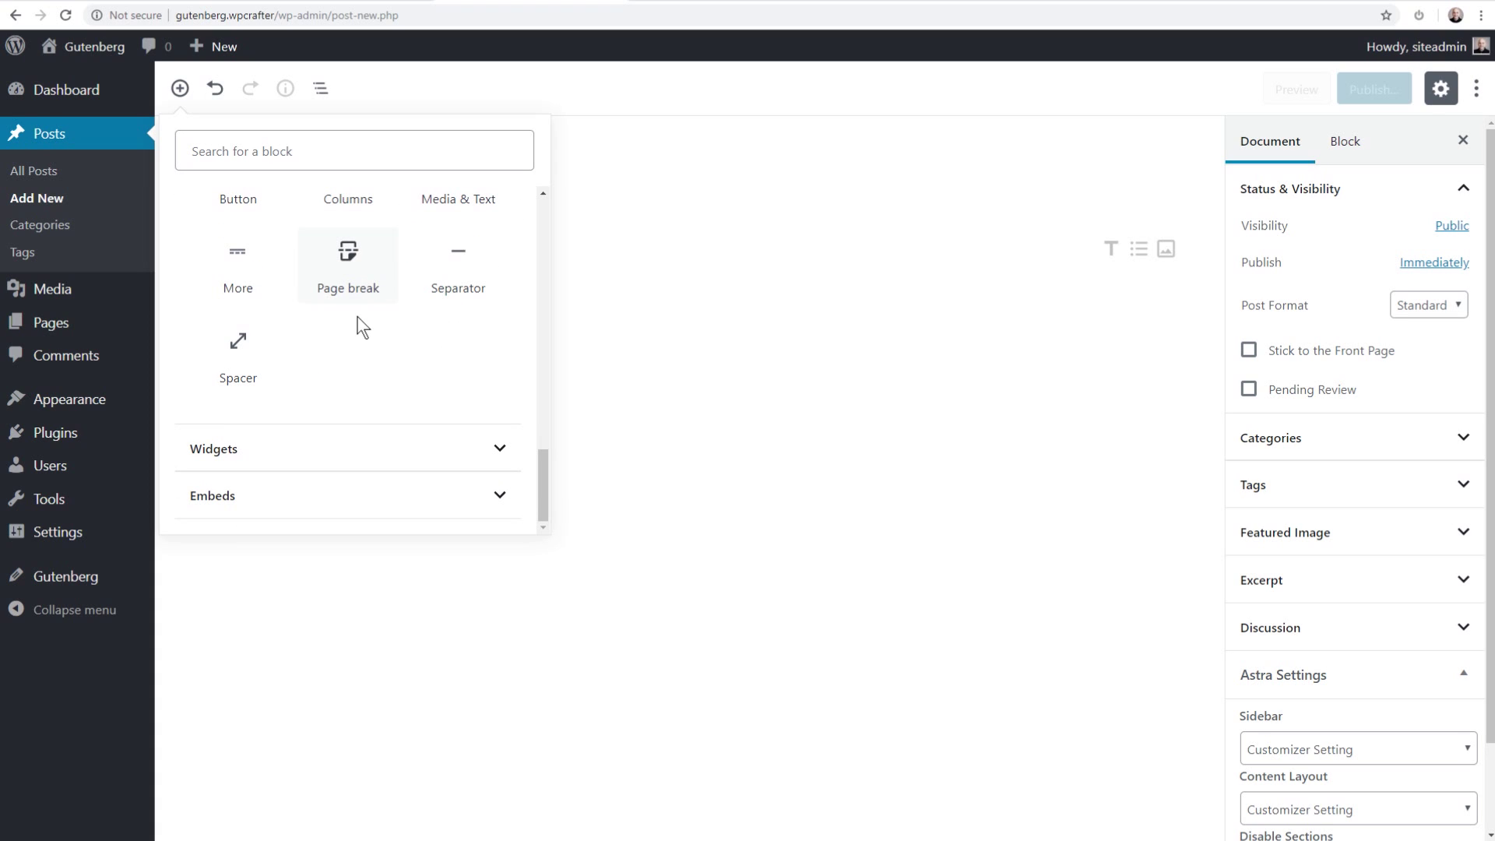
pyautogui.click(336, 450)
pyautogui.click(328, 503)
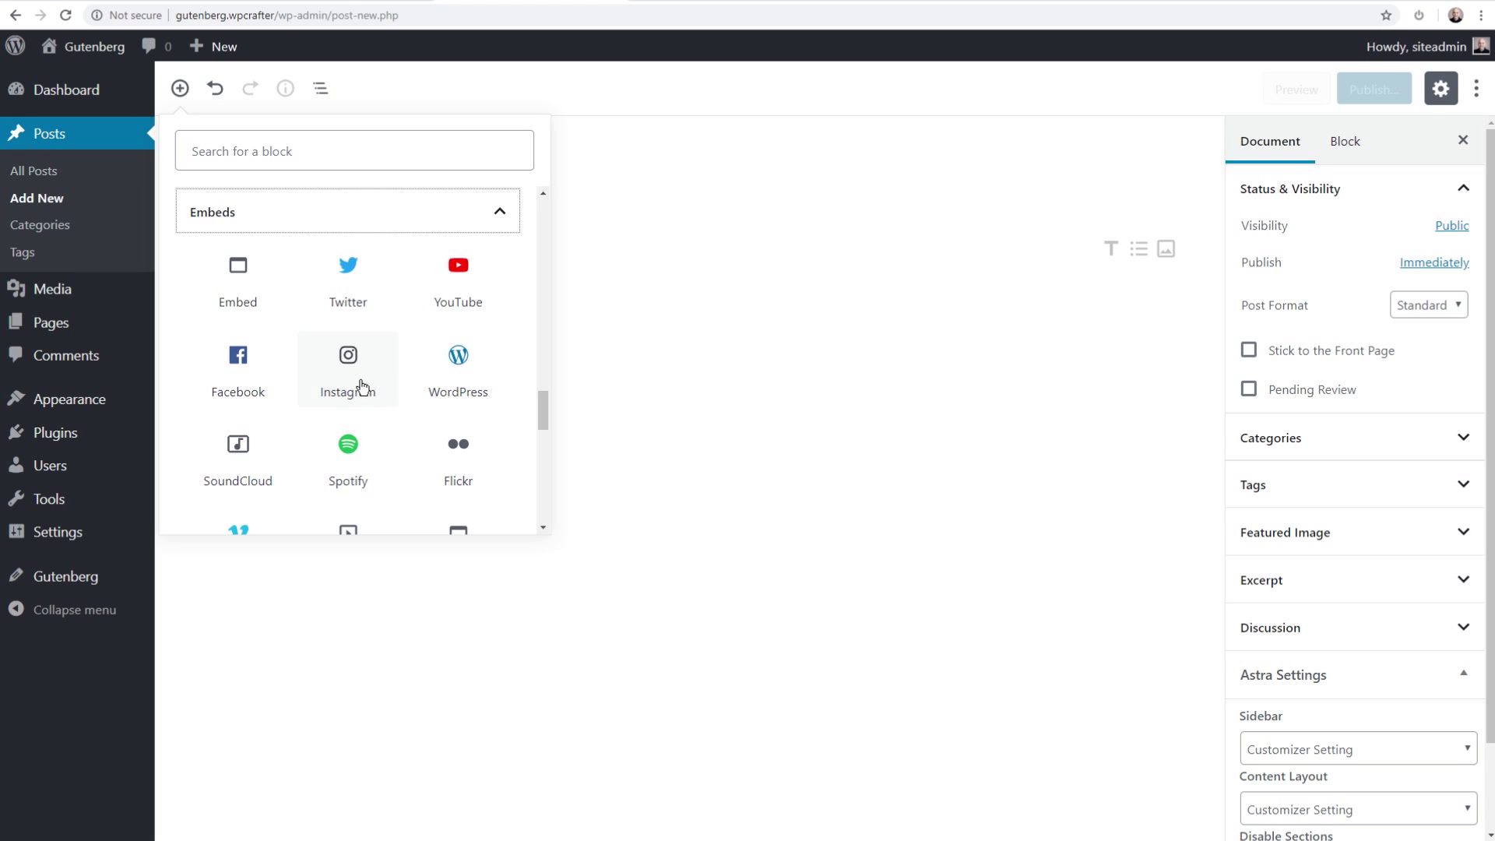
pyautogui.scroll(15, 362, 385)
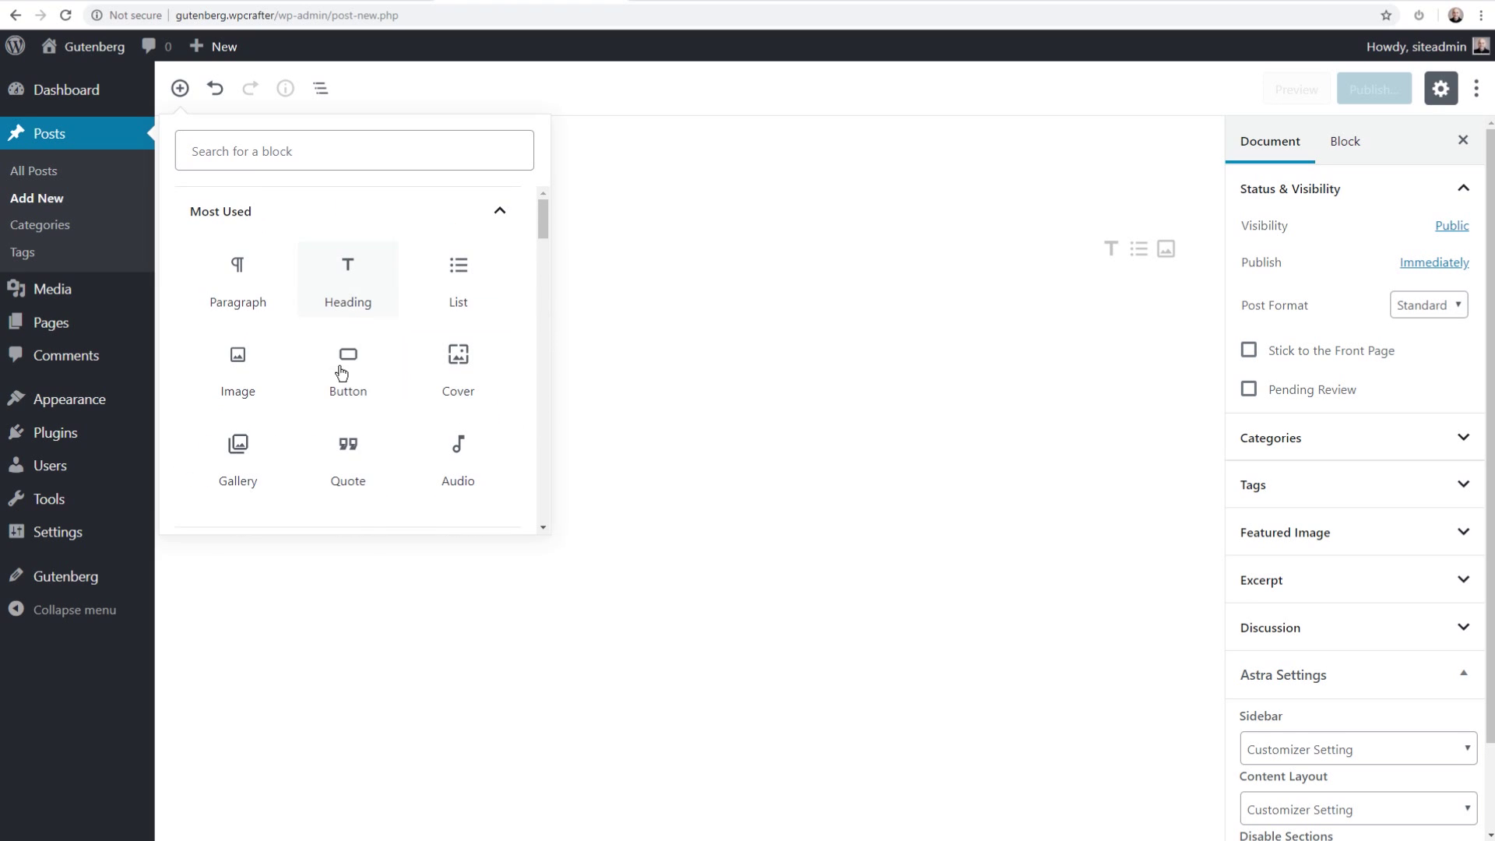
pyautogui.click(217, 150)
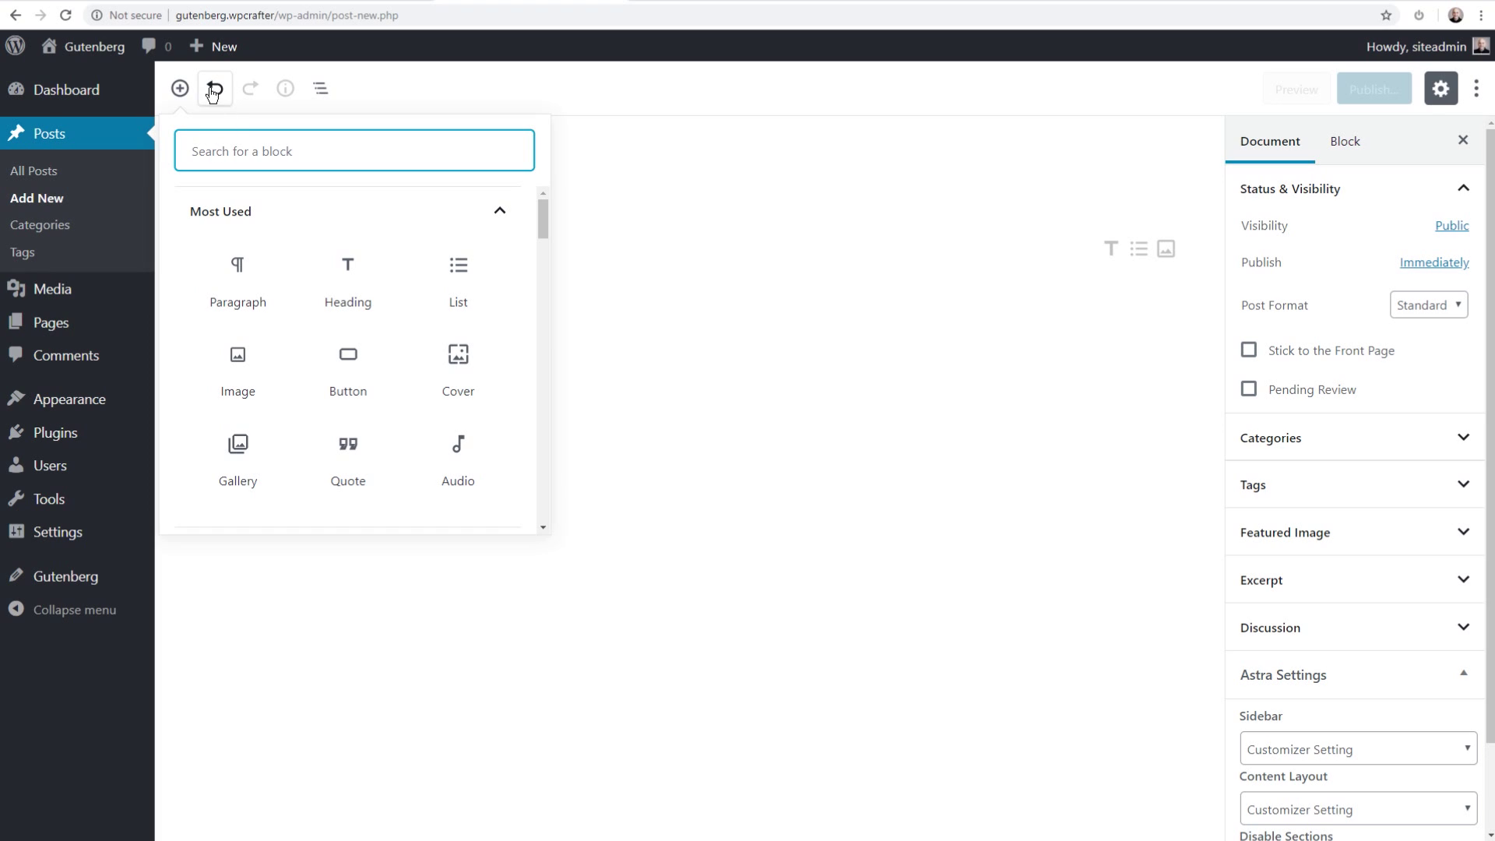
pyautogui.click(181, 89)
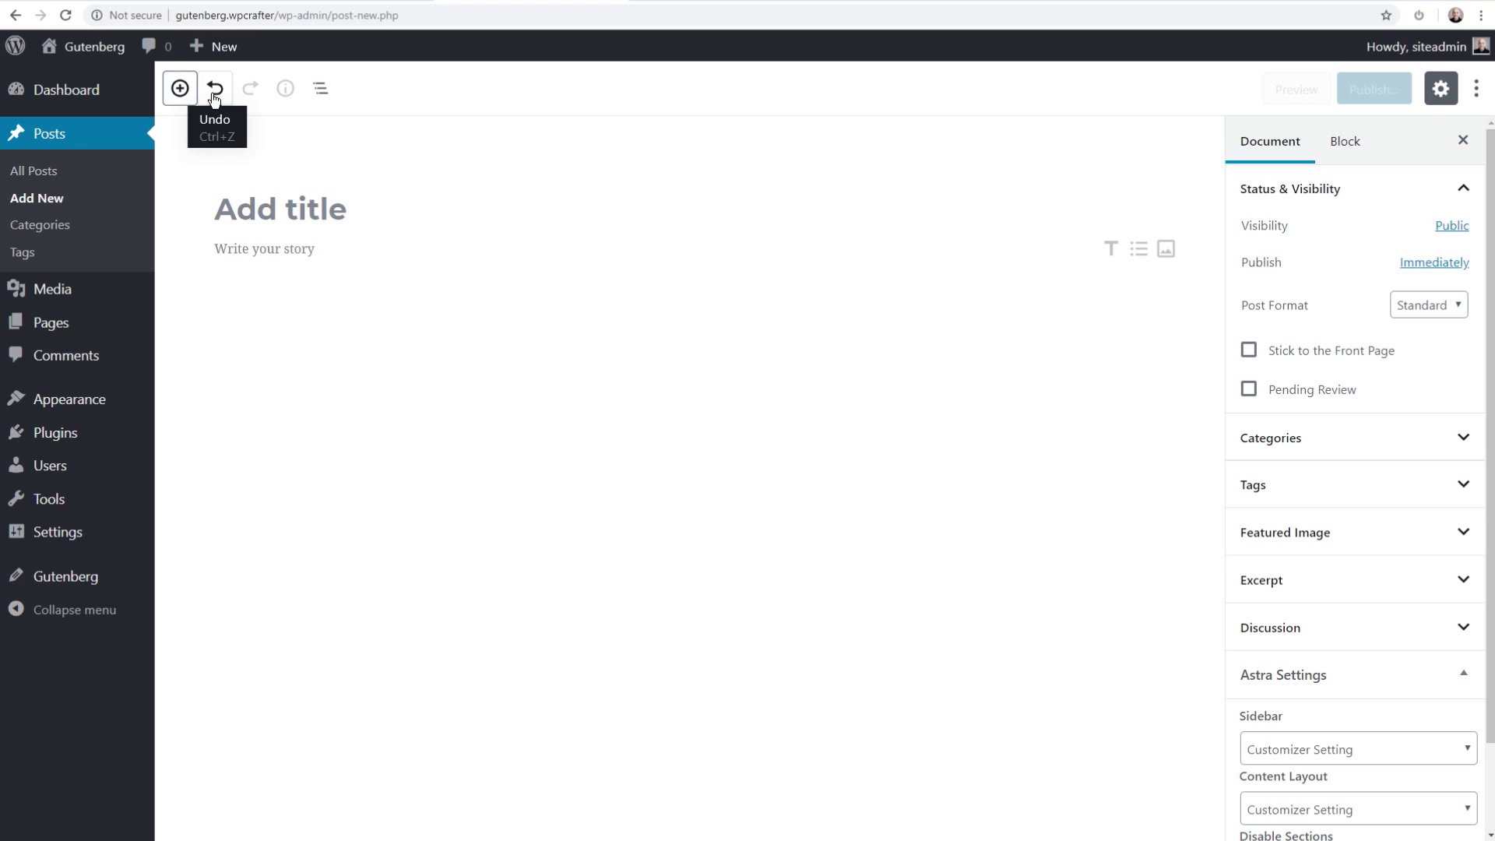
# Check the Block Navigation list, and hide and reshow the settings sidebar twice.
pyautogui.click(316, 95)
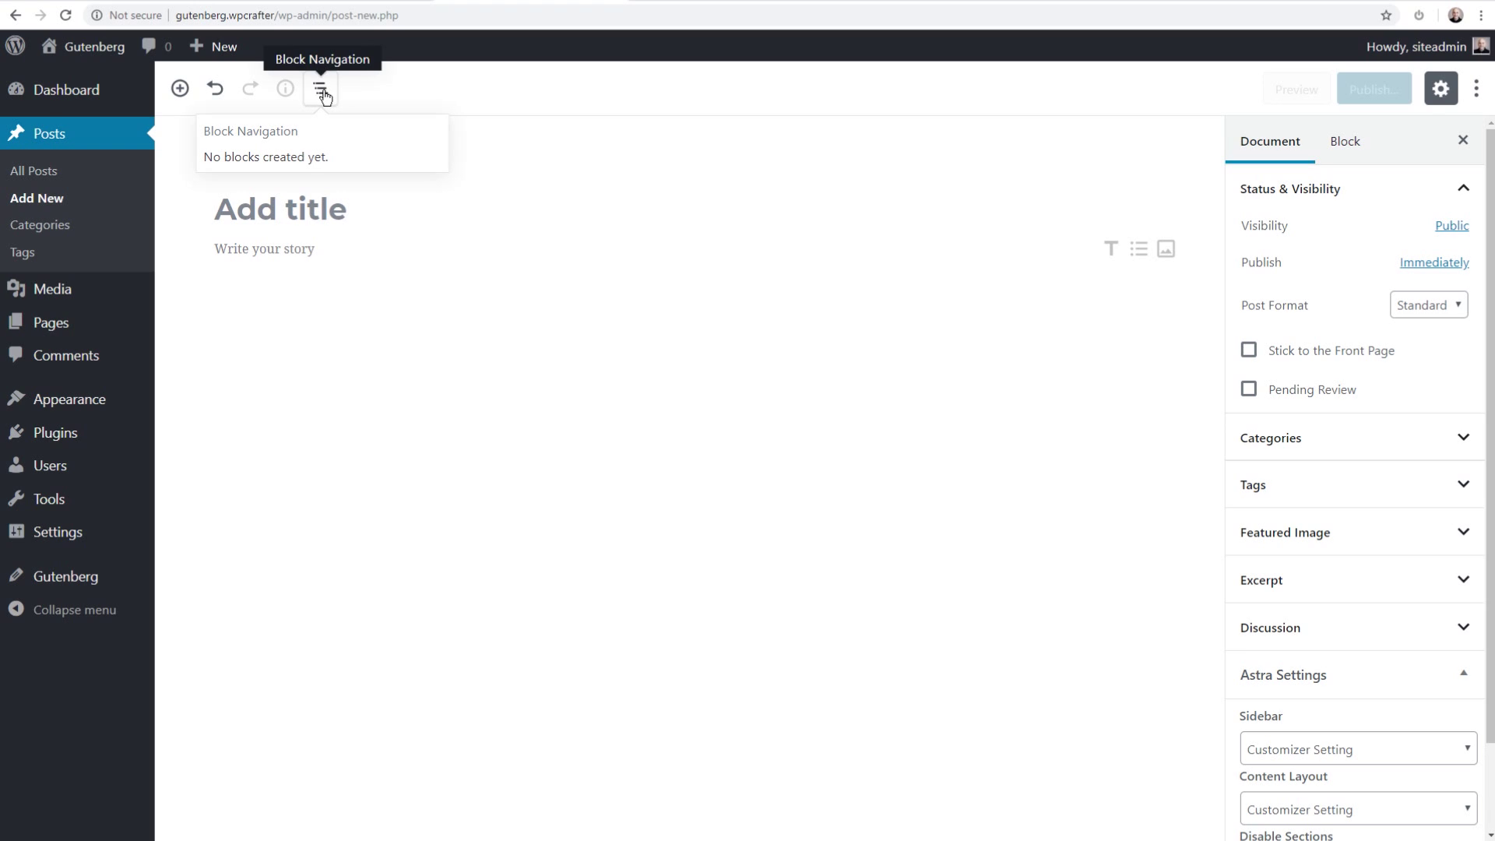
pyautogui.click(322, 94)
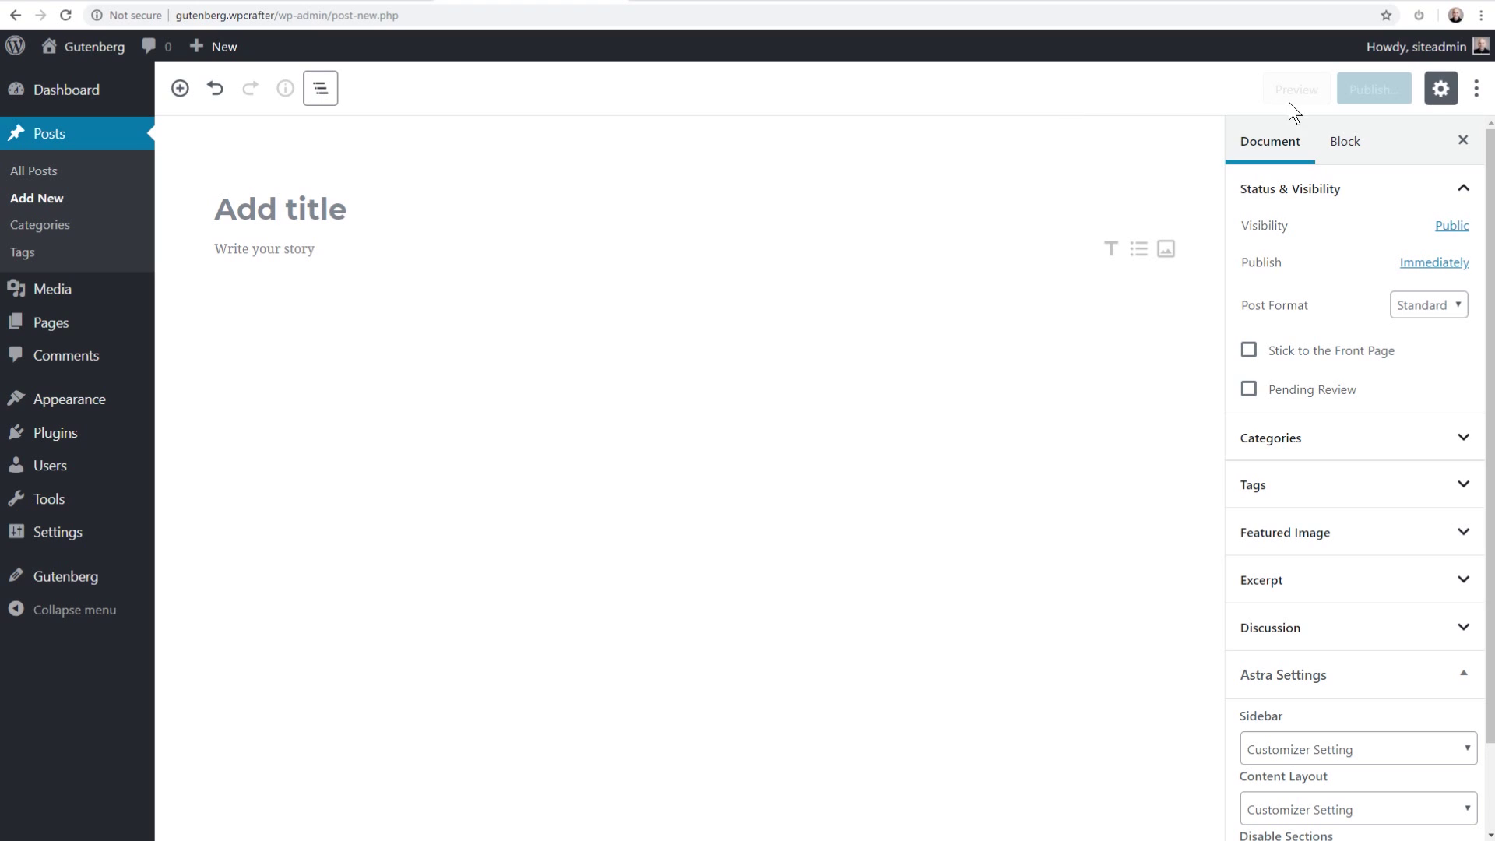
pyautogui.click(1439, 90)
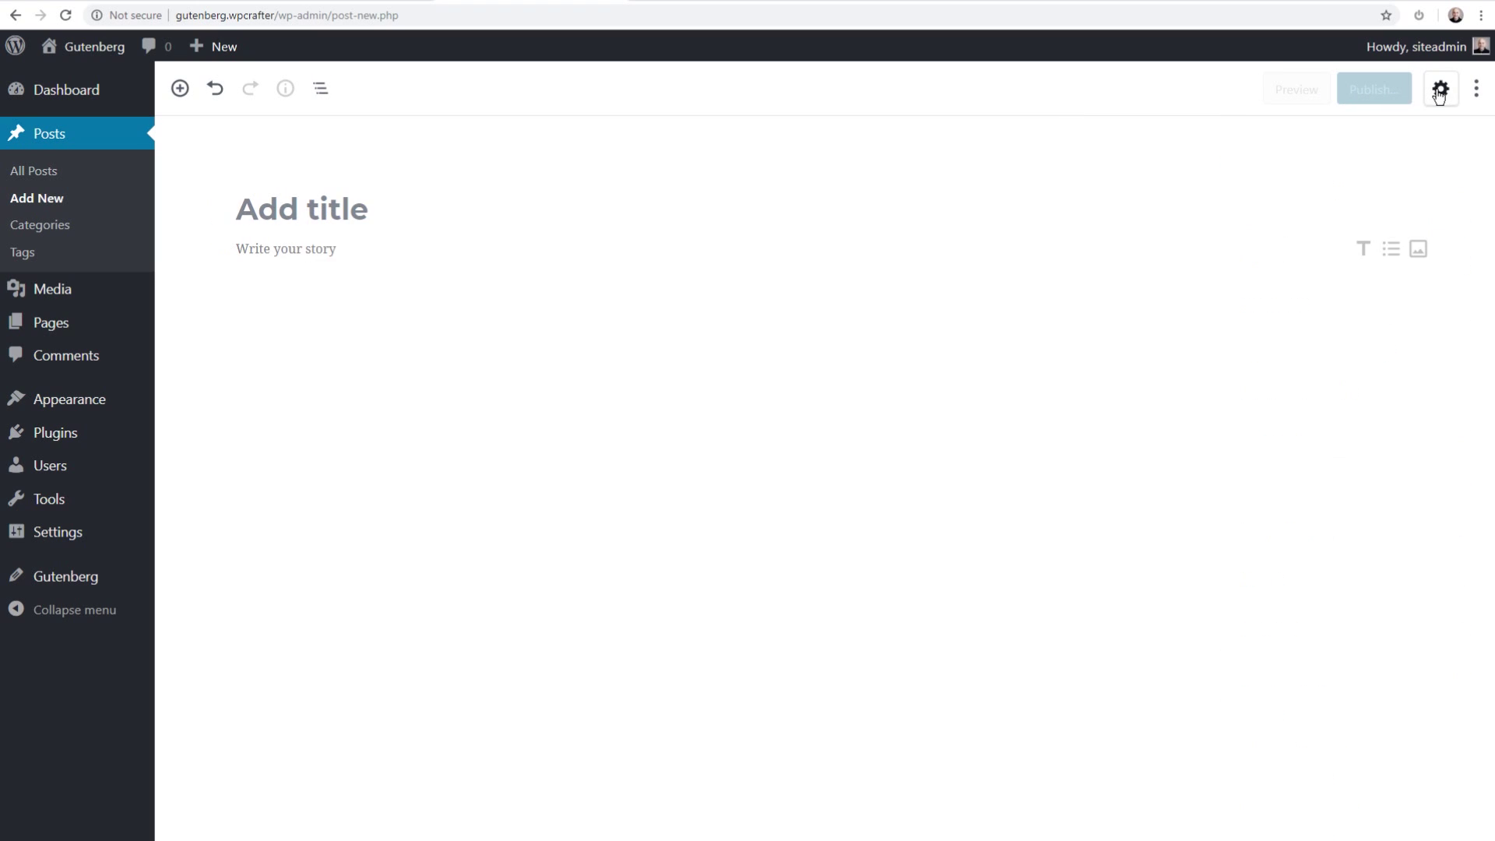
pyautogui.click(1440, 90)
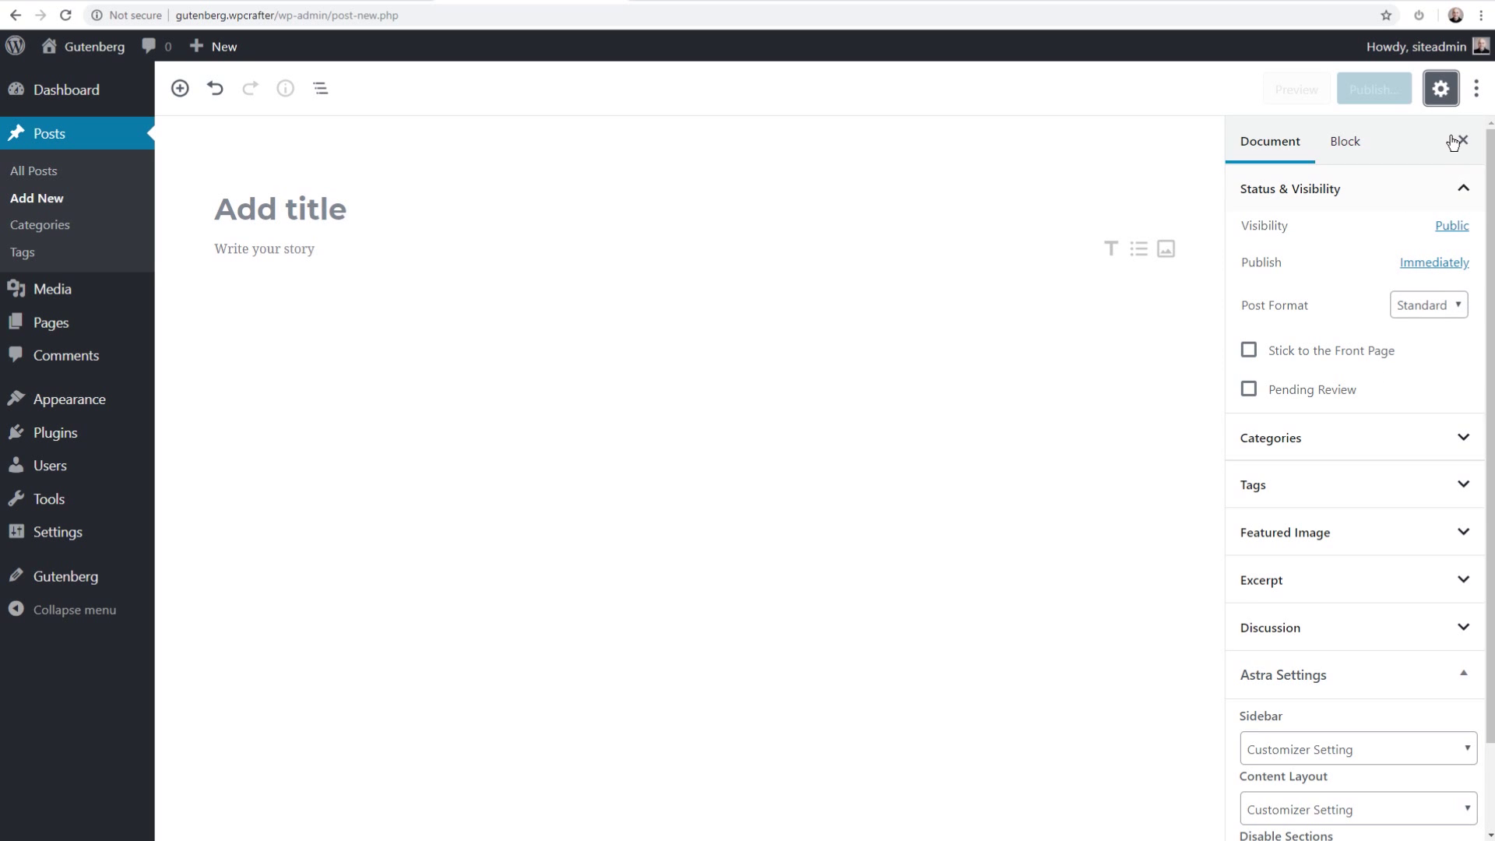
pyautogui.click(1442, 90)
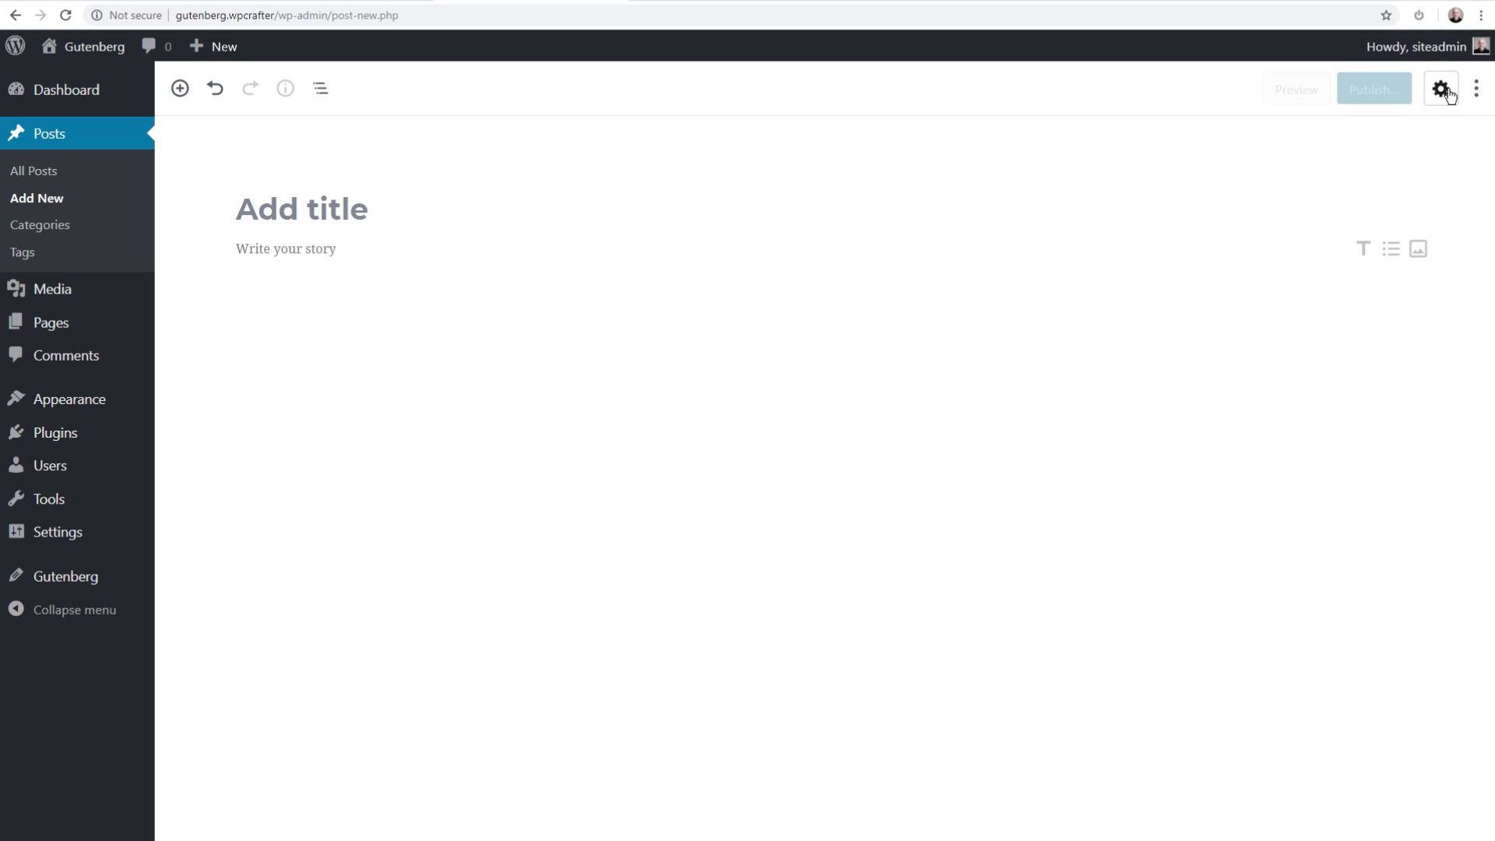
pyautogui.click(1442, 91)
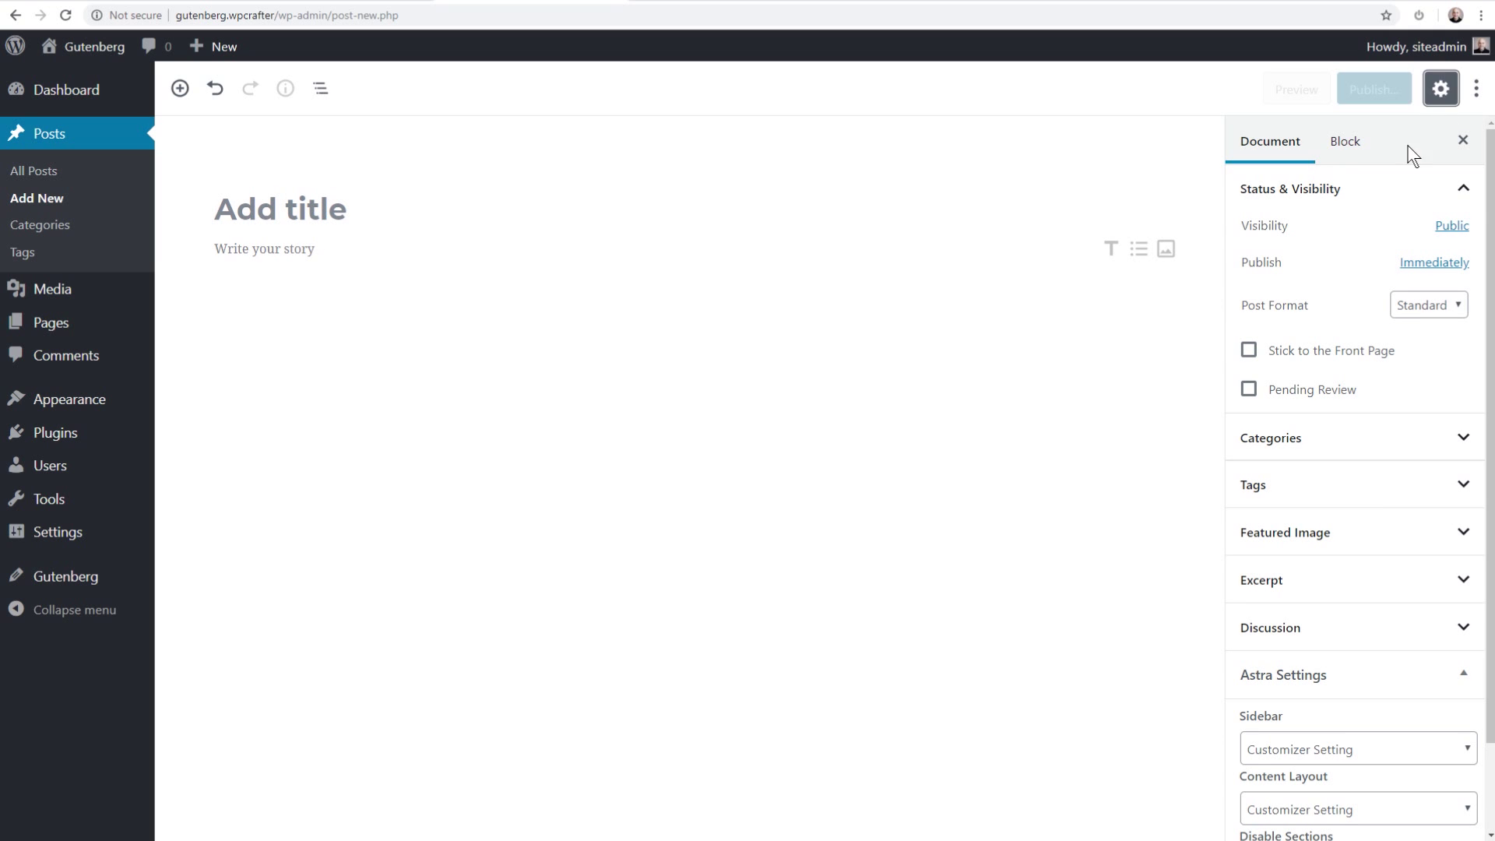
# Try the Unified Toolbar view with the paragraph below the title selected, and turn it off again.
pyautogui.click(1477, 92)
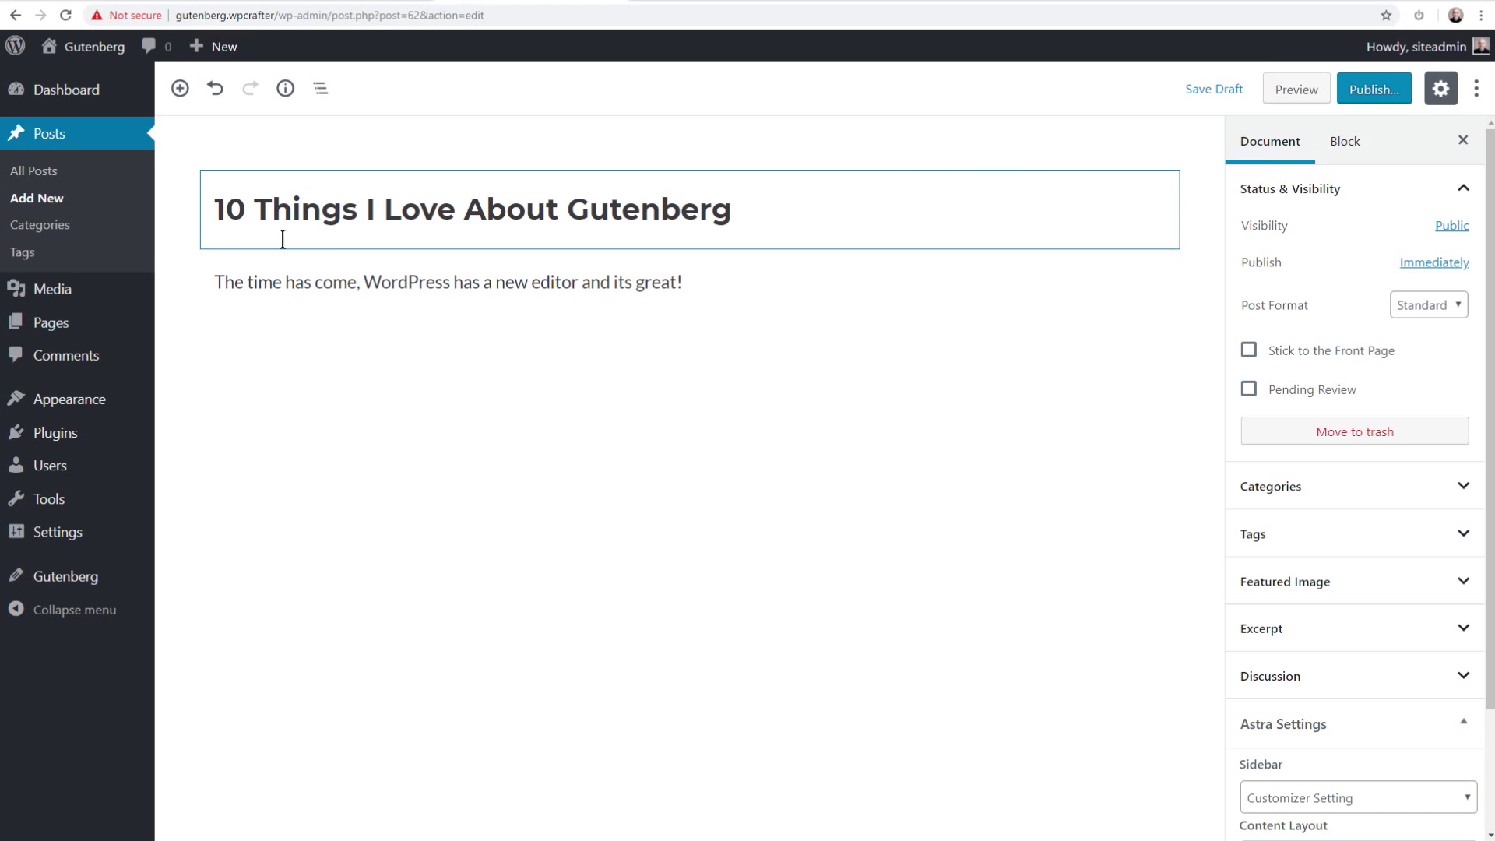
pyautogui.click(266, 287)
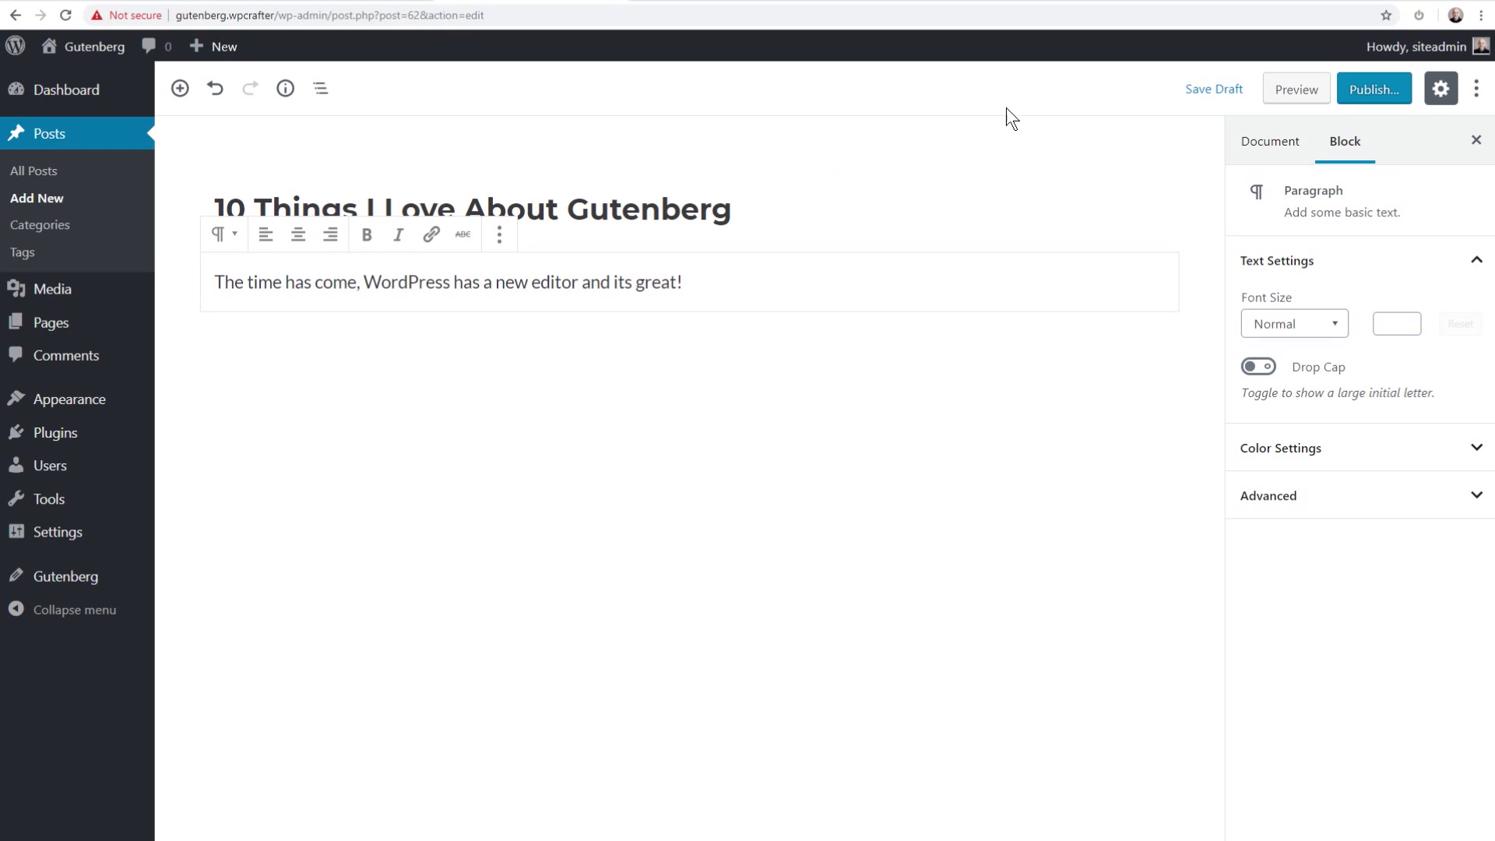
pyautogui.click(1476, 89)
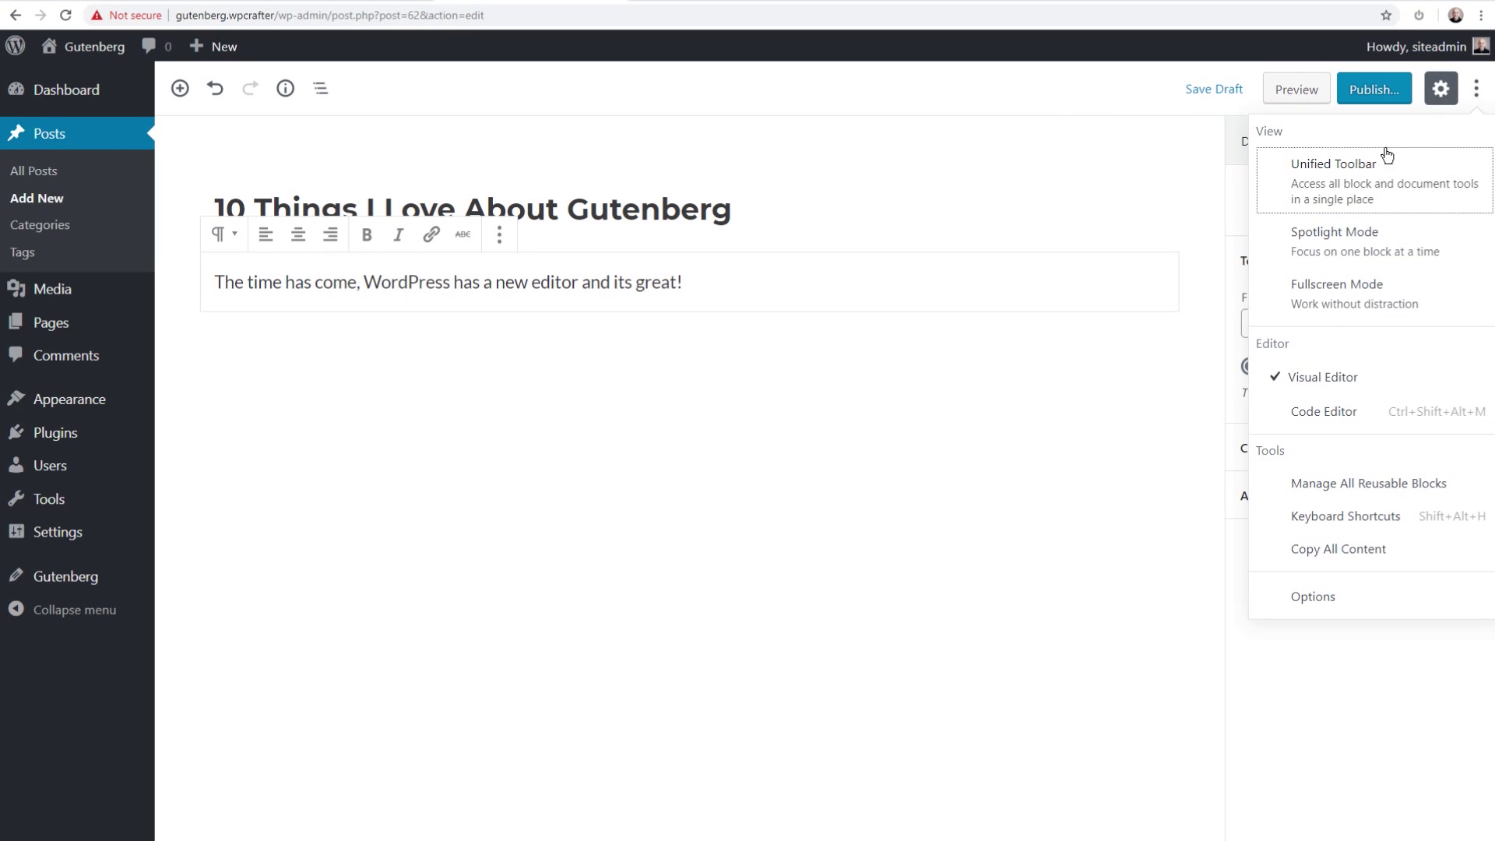
pyautogui.click(1324, 167)
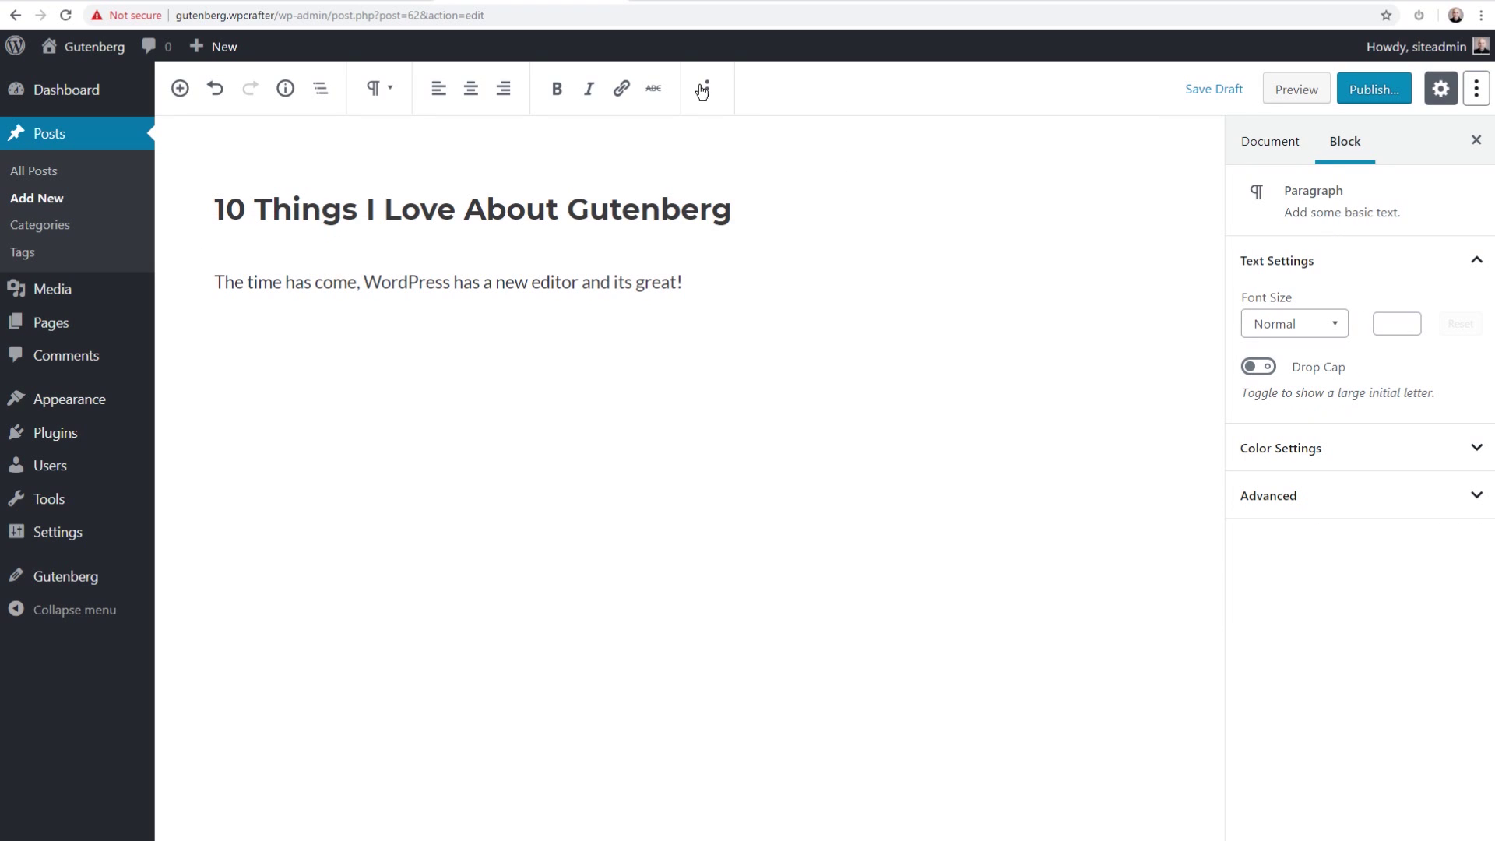
pyautogui.click(305, 282)
pyautogui.click(1476, 88)
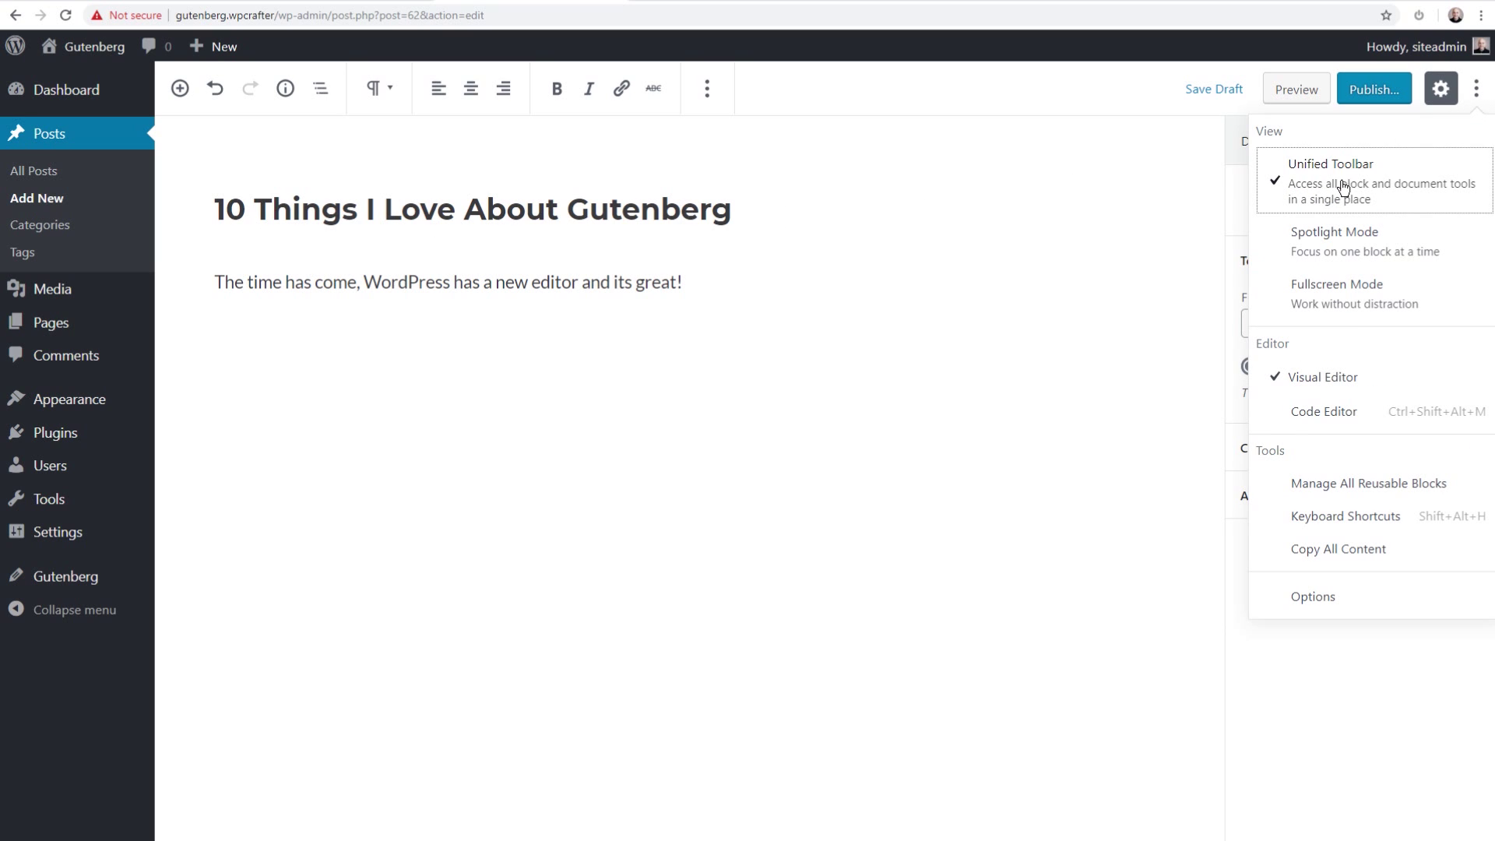
pyautogui.click(1333, 161)
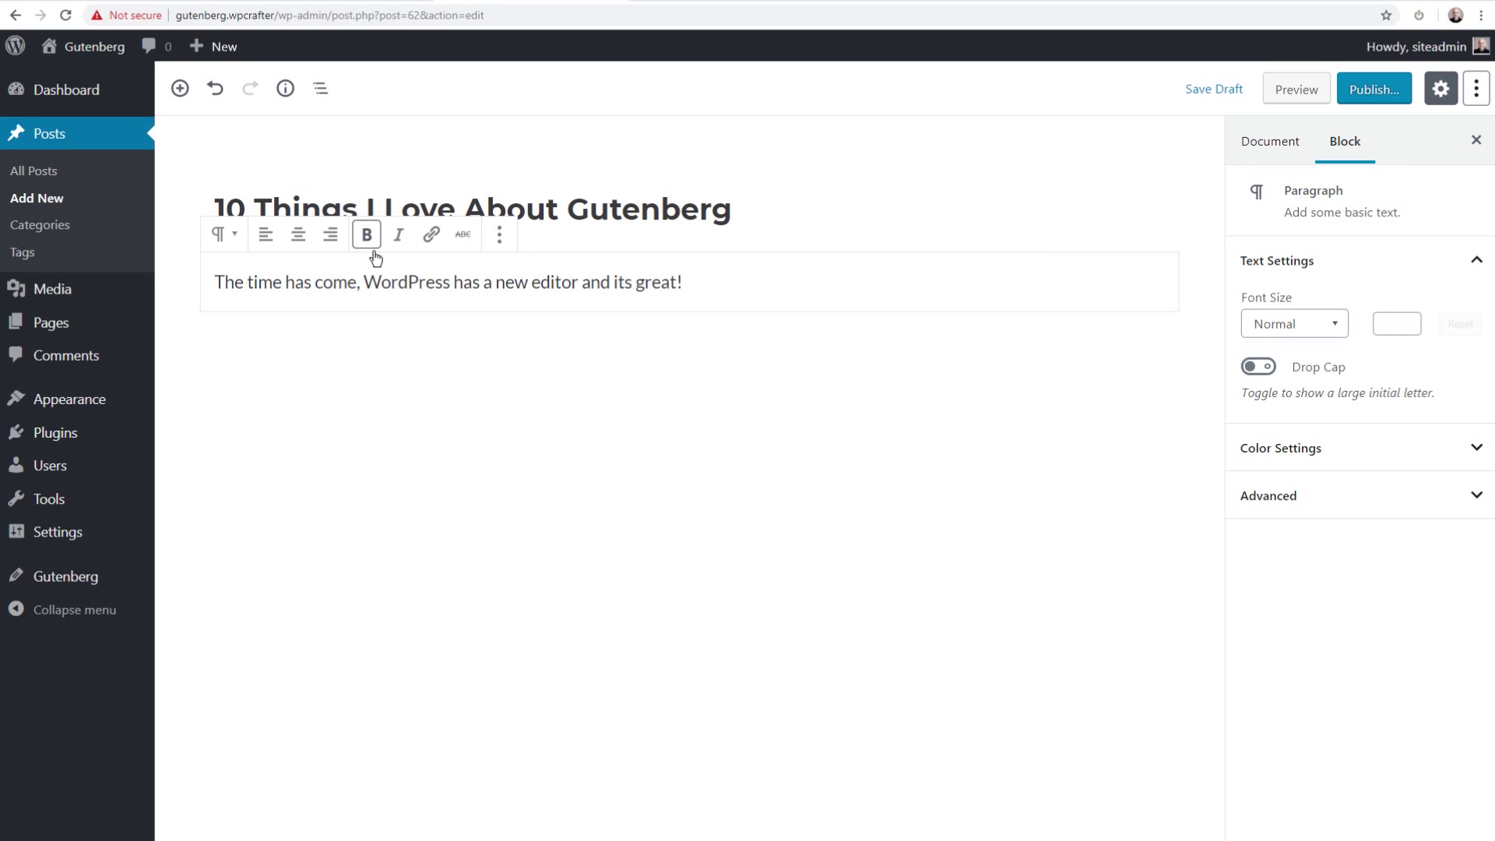
# Try Spotlight Mode by focusing the post title and the paragraph below it, and turn the mode off again.
pyautogui.click(1476, 88)
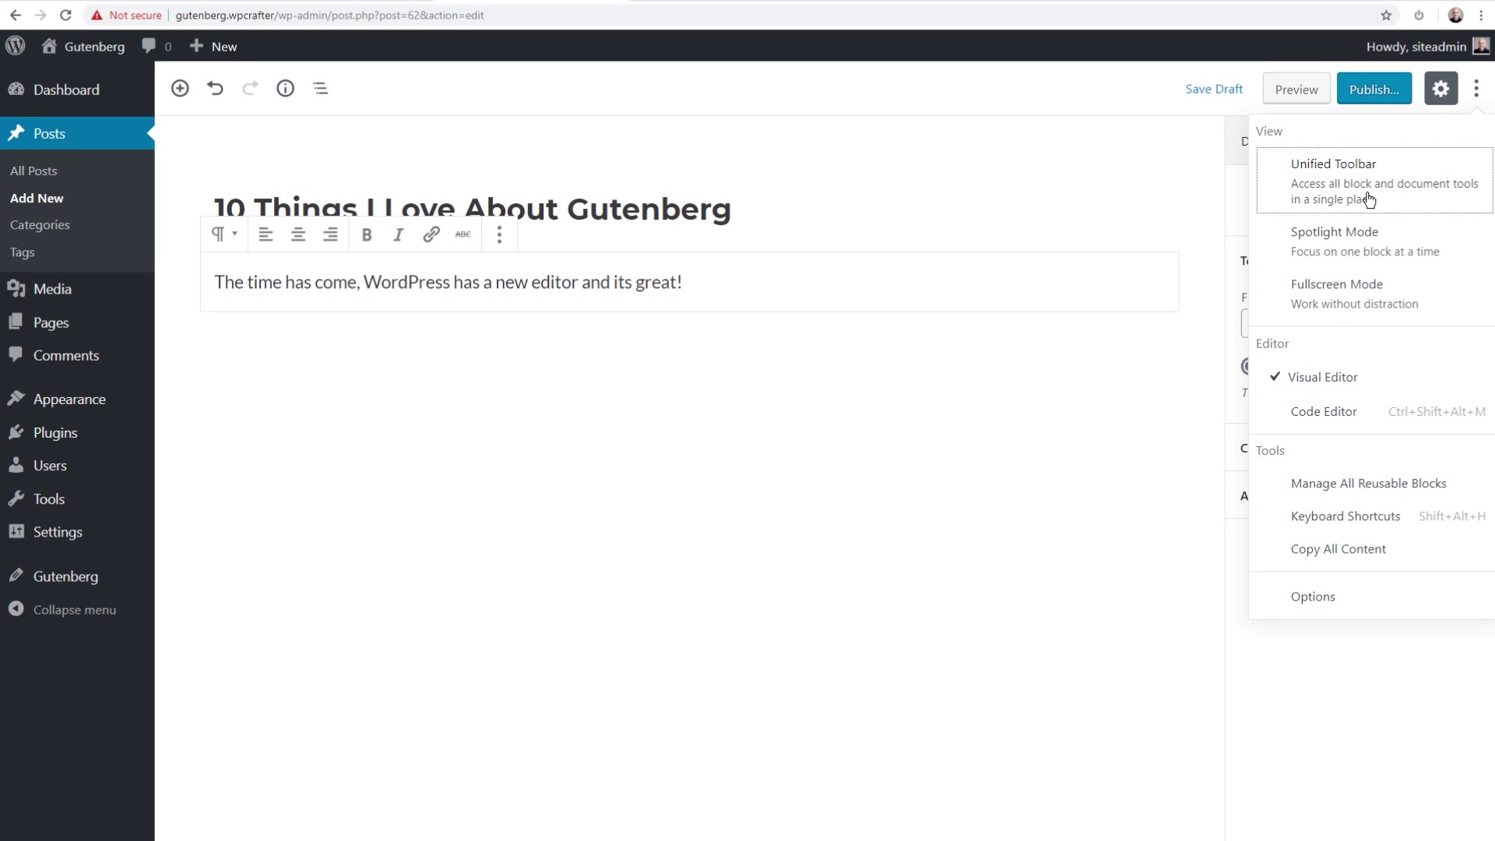
pyautogui.click(1350, 250)
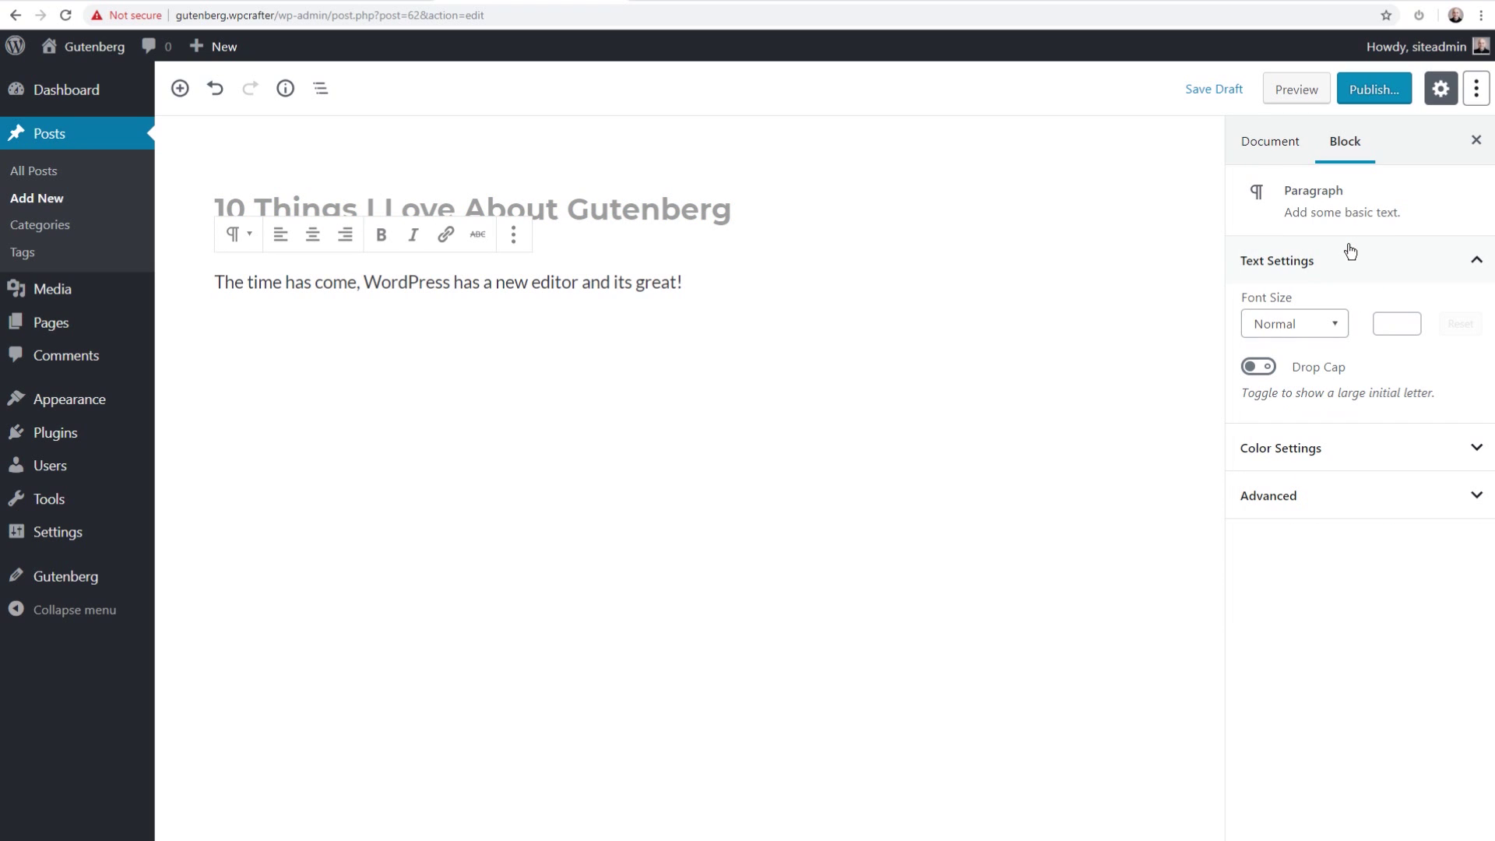
pyautogui.click(656, 210)
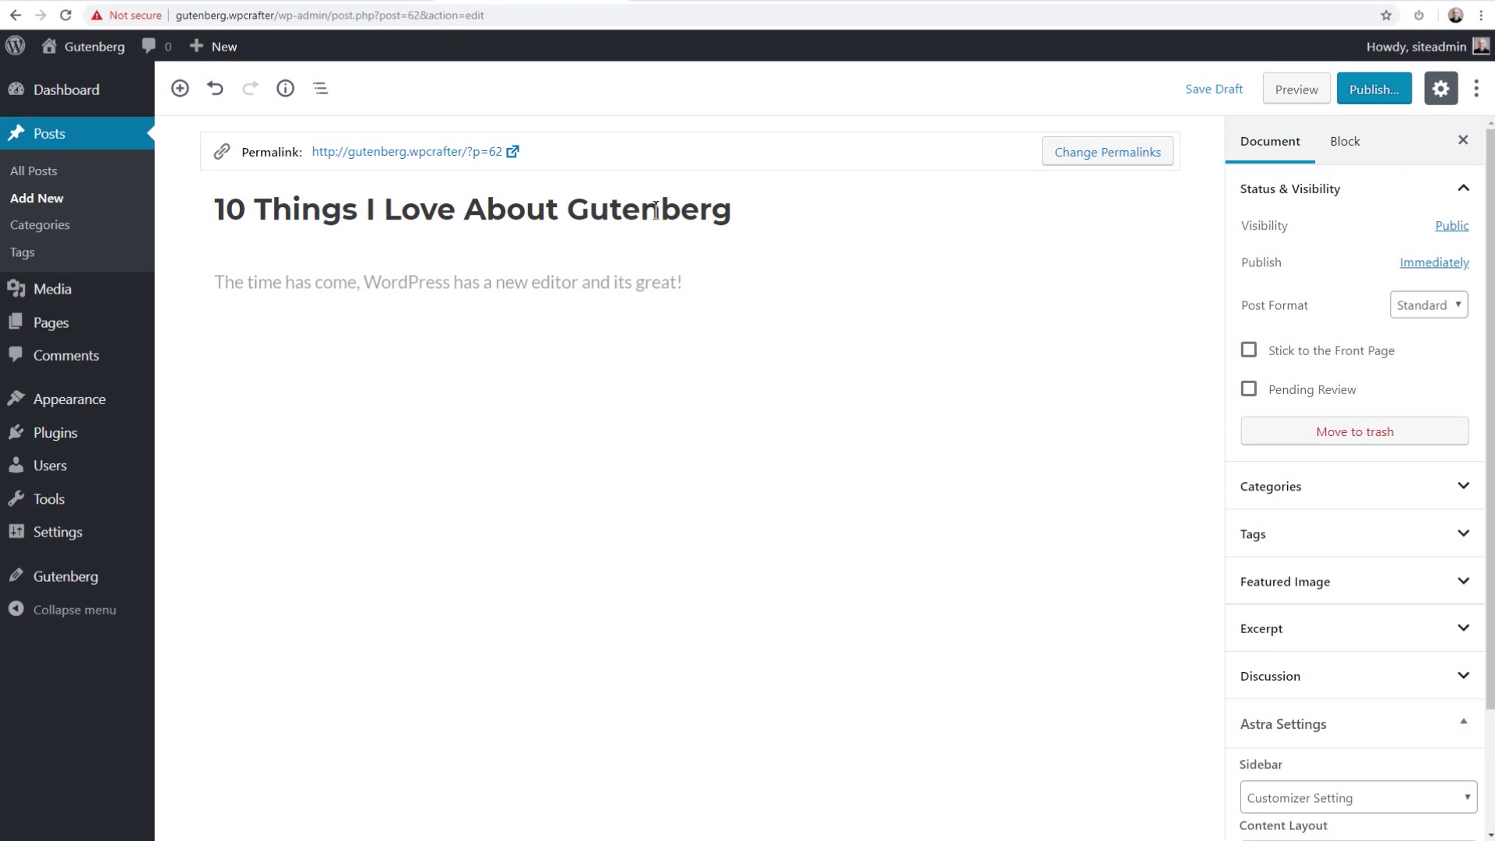
pyautogui.click(625, 281)
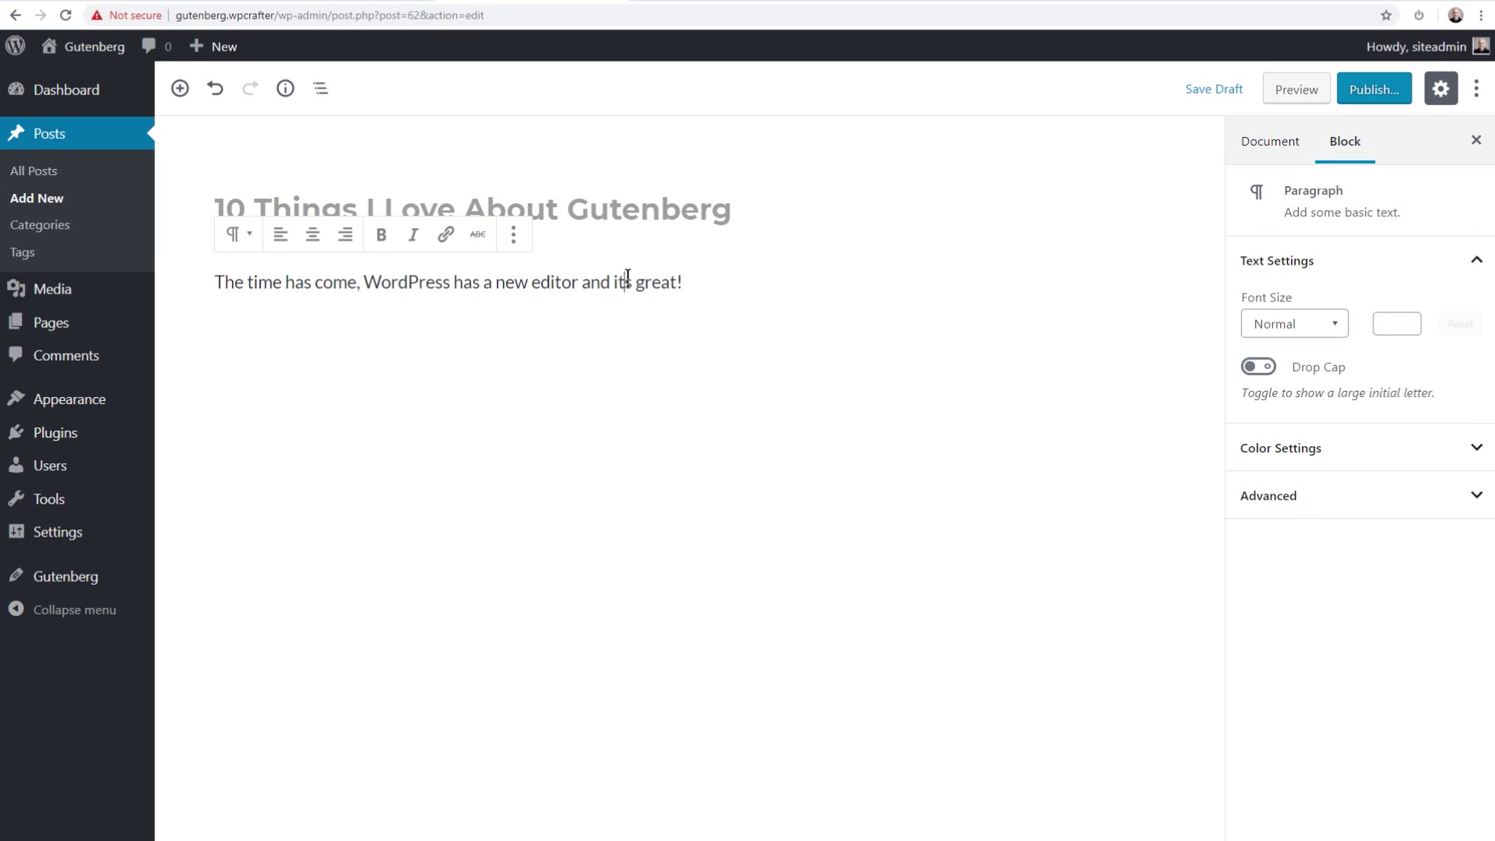
pyautogui.click(1471, 92)
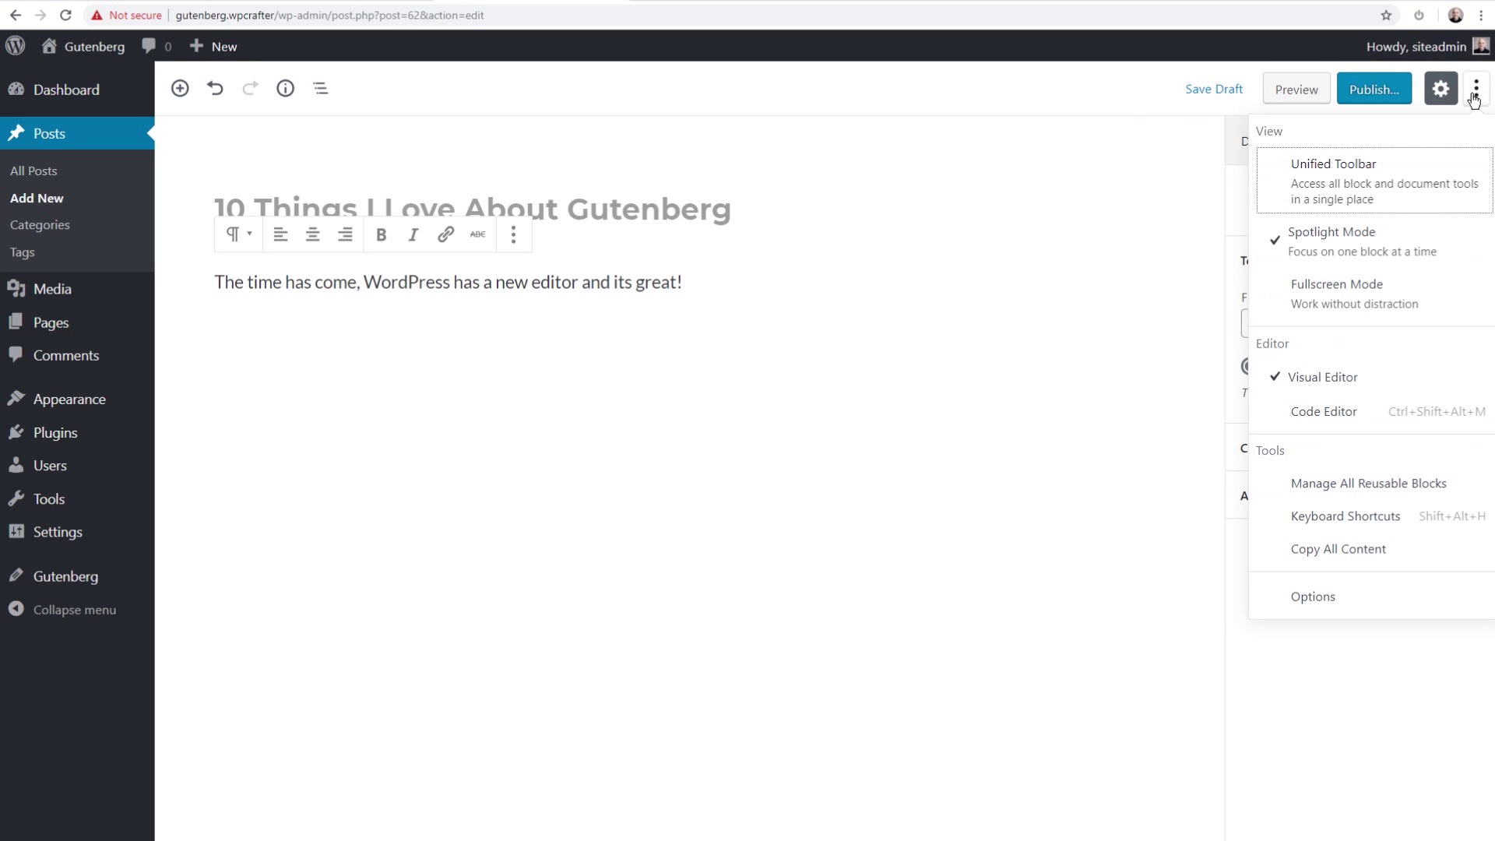
pyautogui.click(1335, 243)
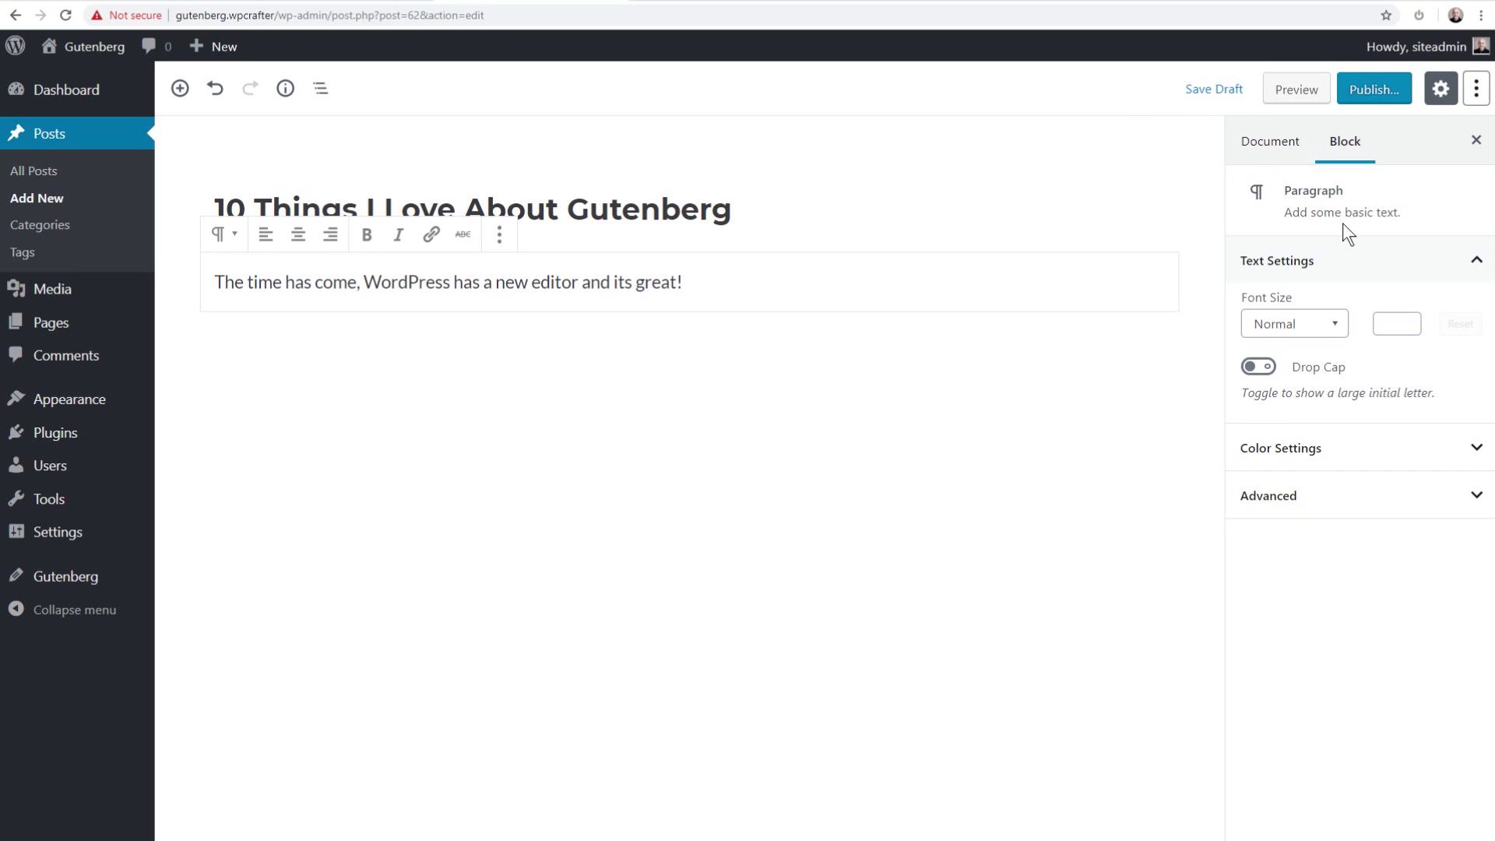
# Switch the editor to Fullscreen Mode, hide the settings sidebar and enable the Unified Toolbar.
pyautogui.click(1475, 89)
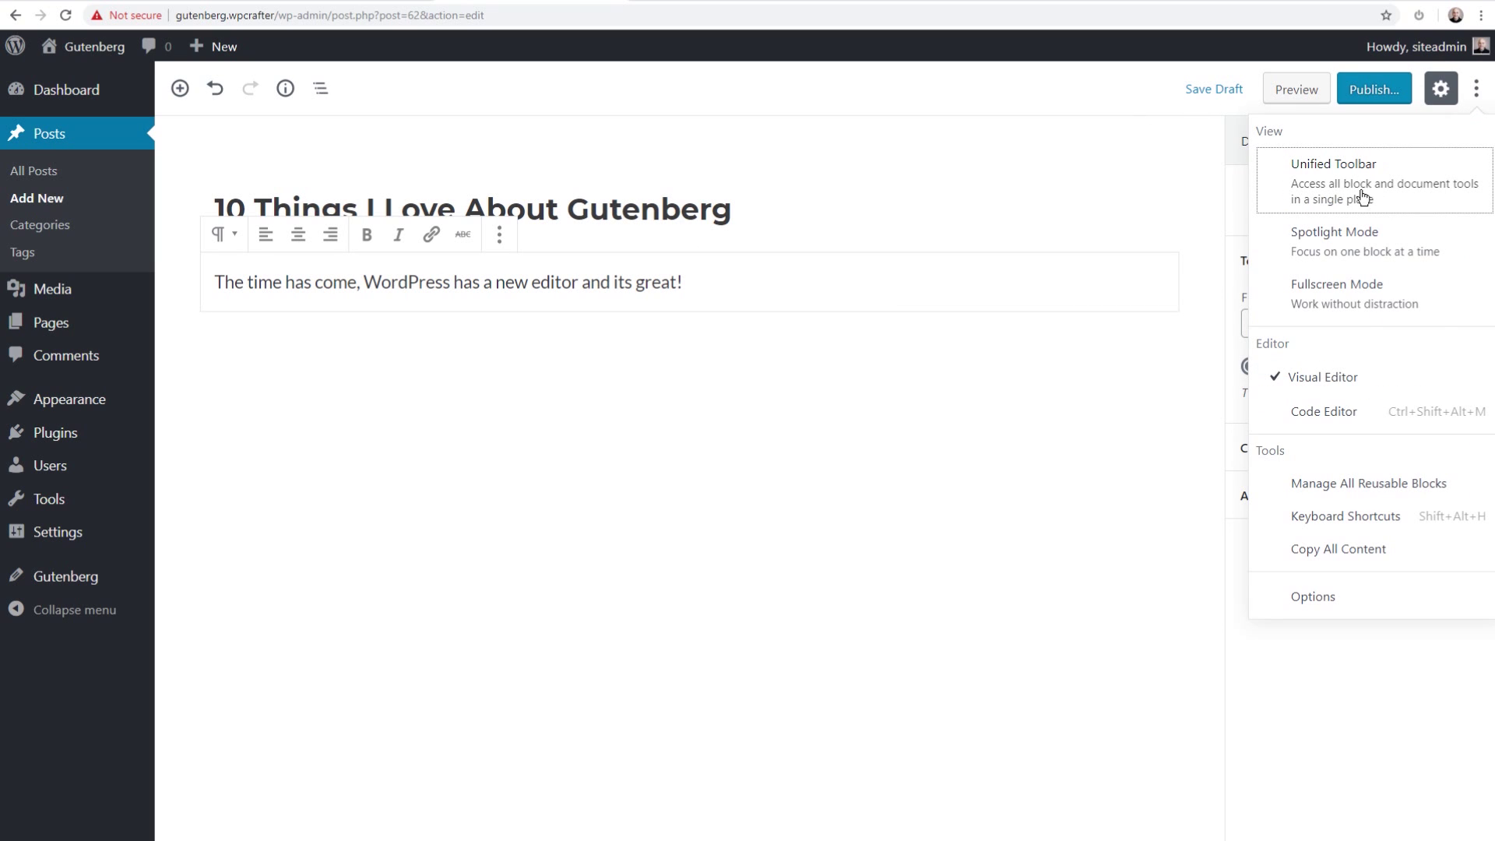
pyautogui.click(1339, 301)
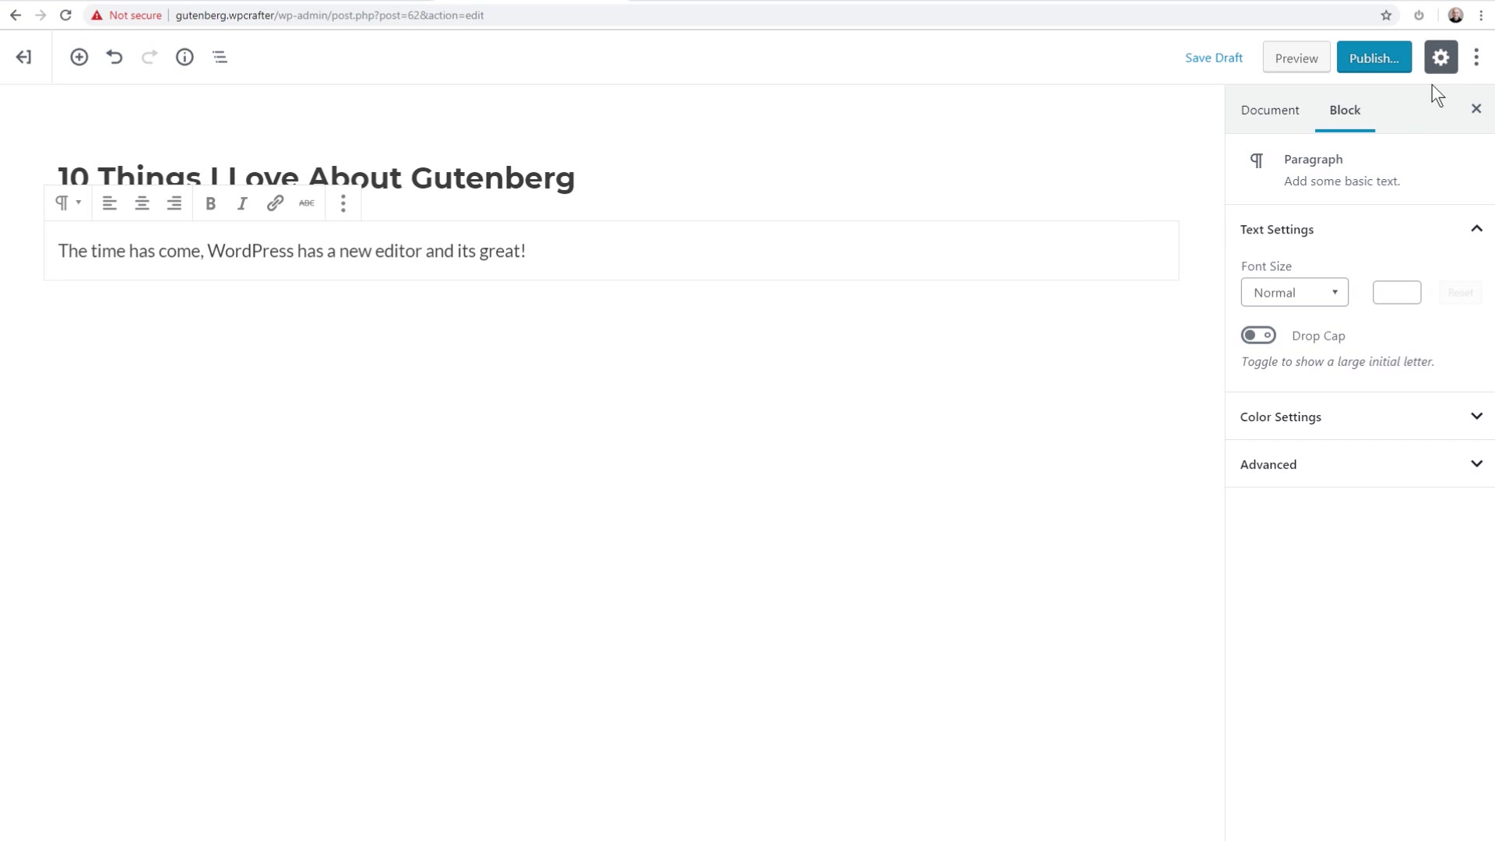
pyautogui.click(1442, 62)
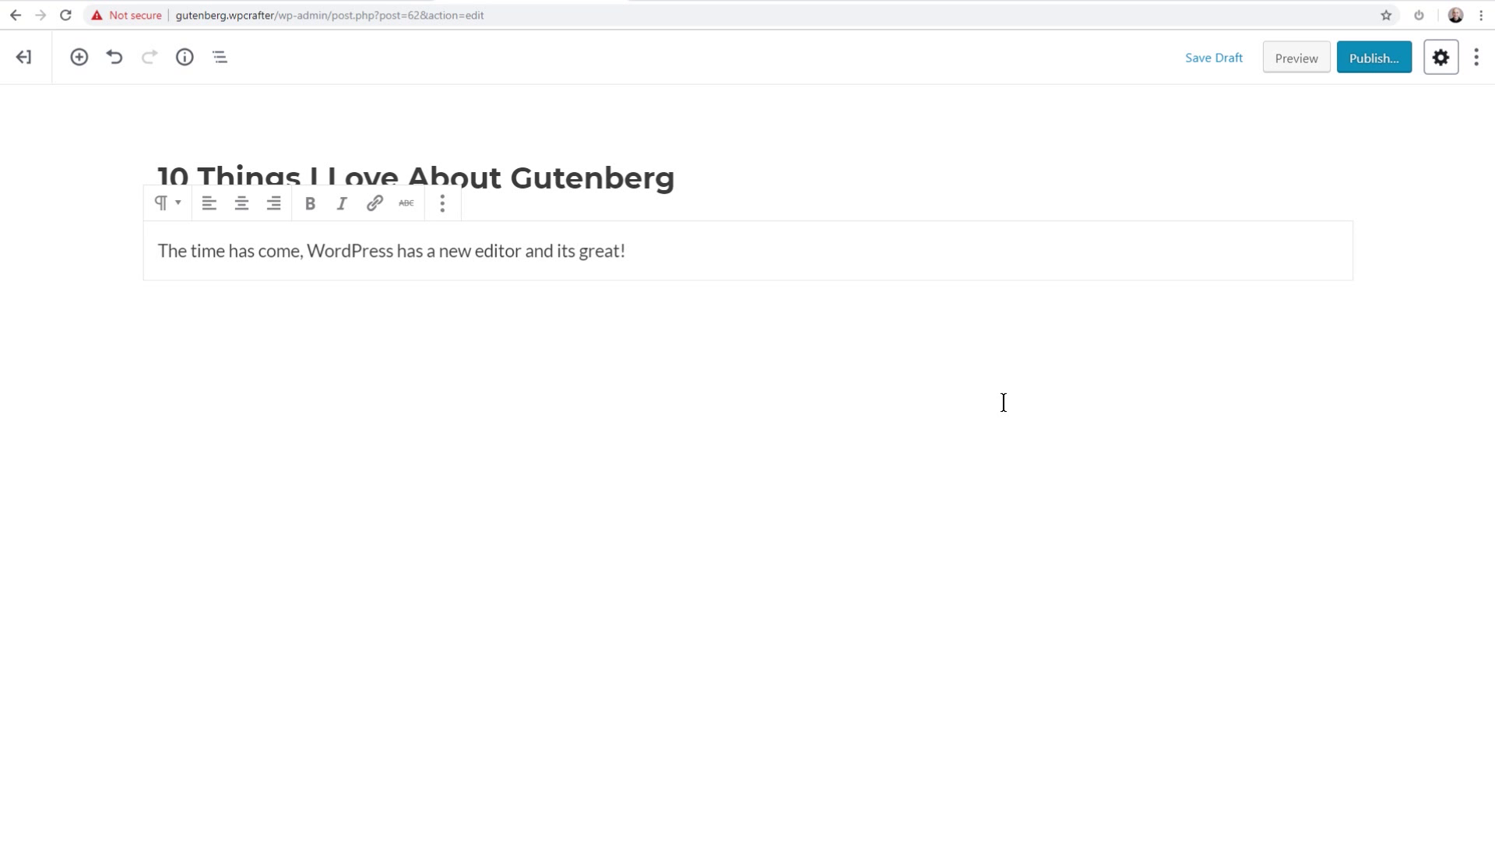
pyautogui.click(1477, 57)
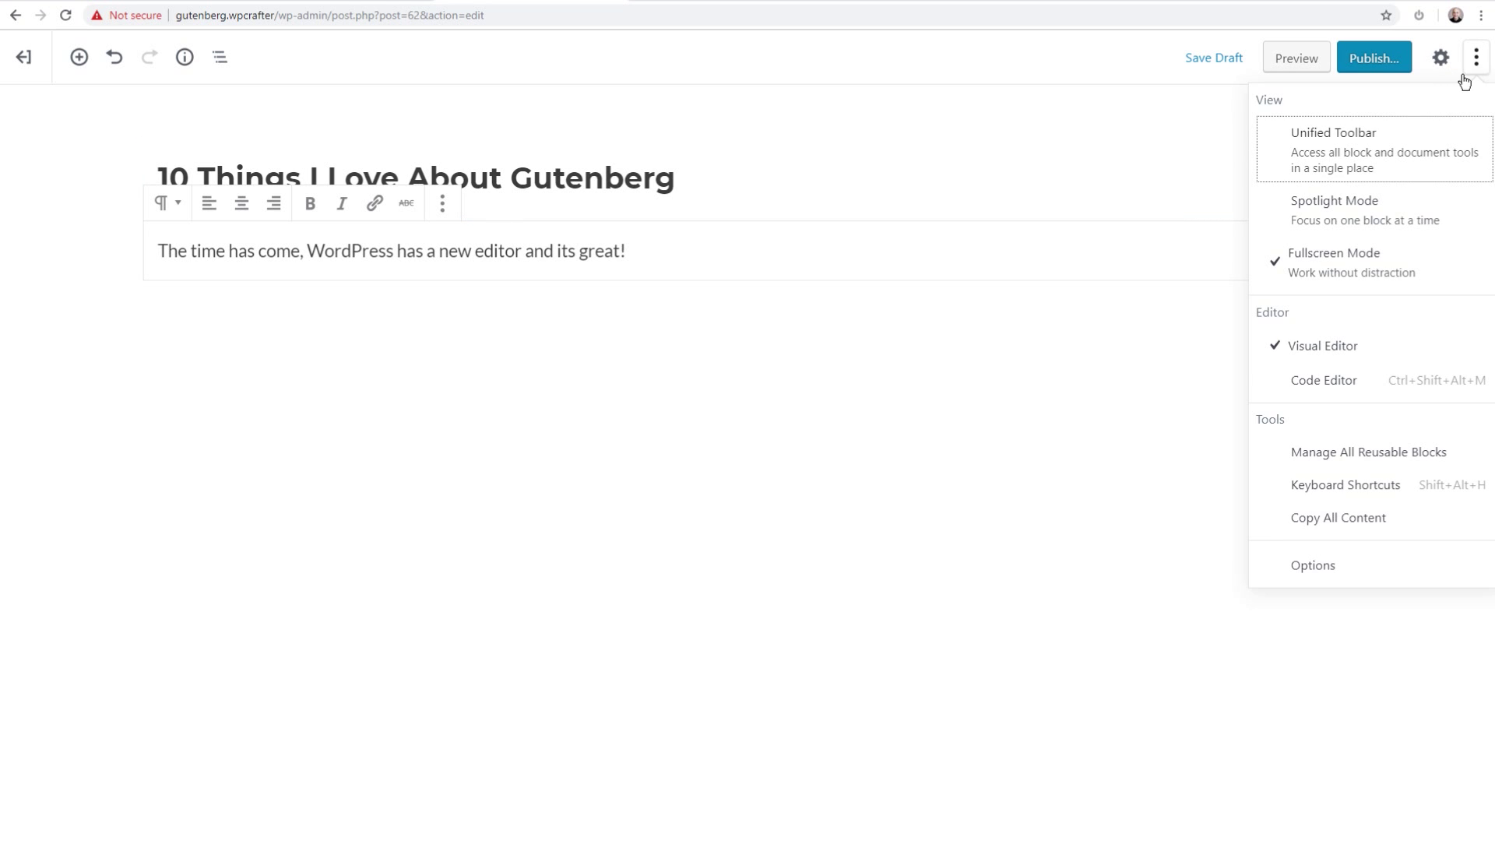
pyautogui.click(1351, 145)
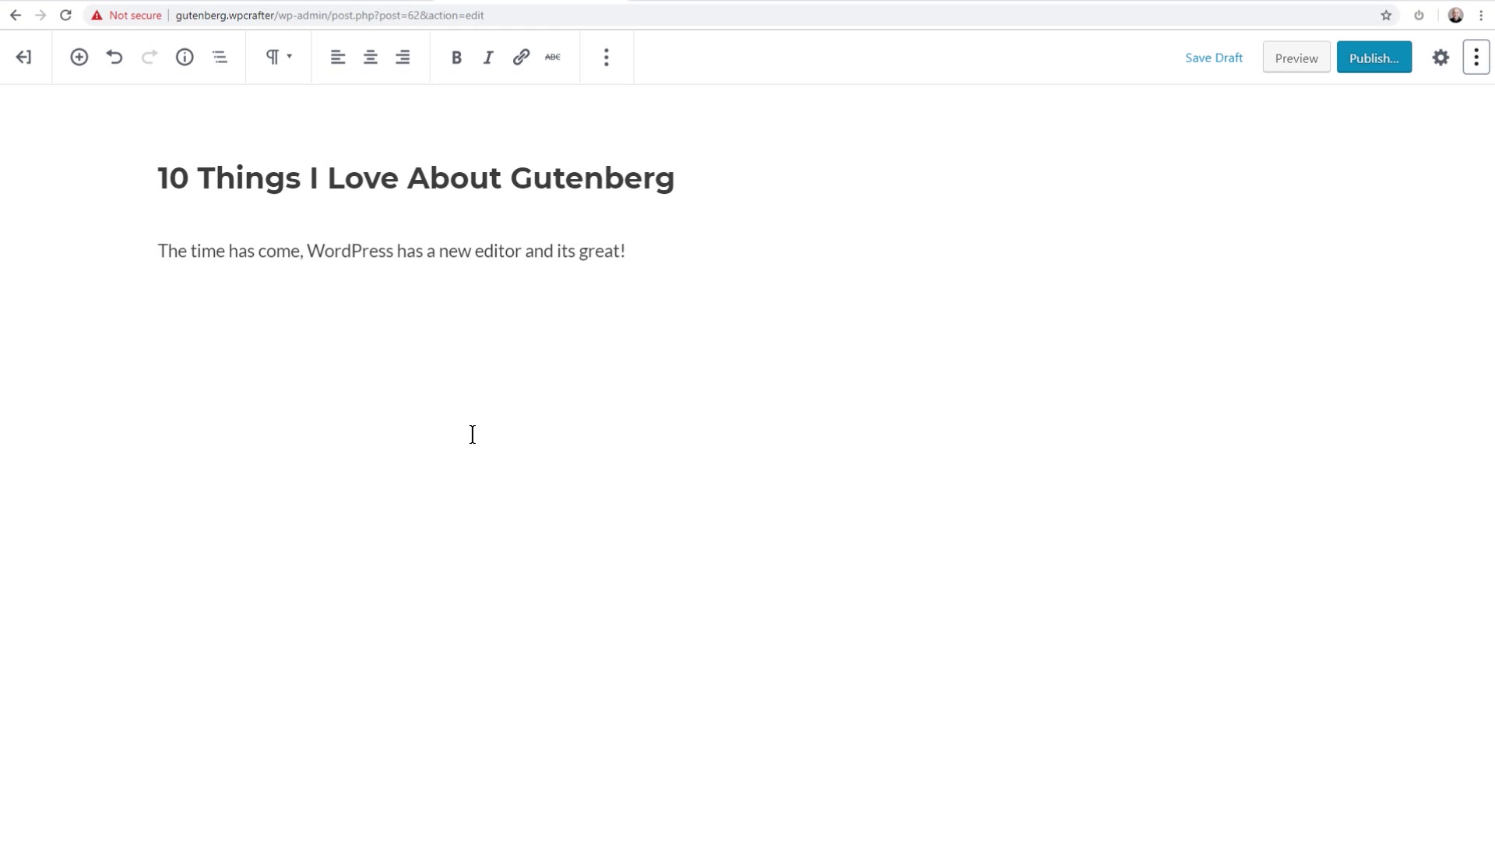
# Add a paragraph reading "Wow I love how easy this is to use." below the first paragraph.
pyautogui.click(484, 251)
pyautogui.click(652, 248)
pyautogui.click(310, 297)
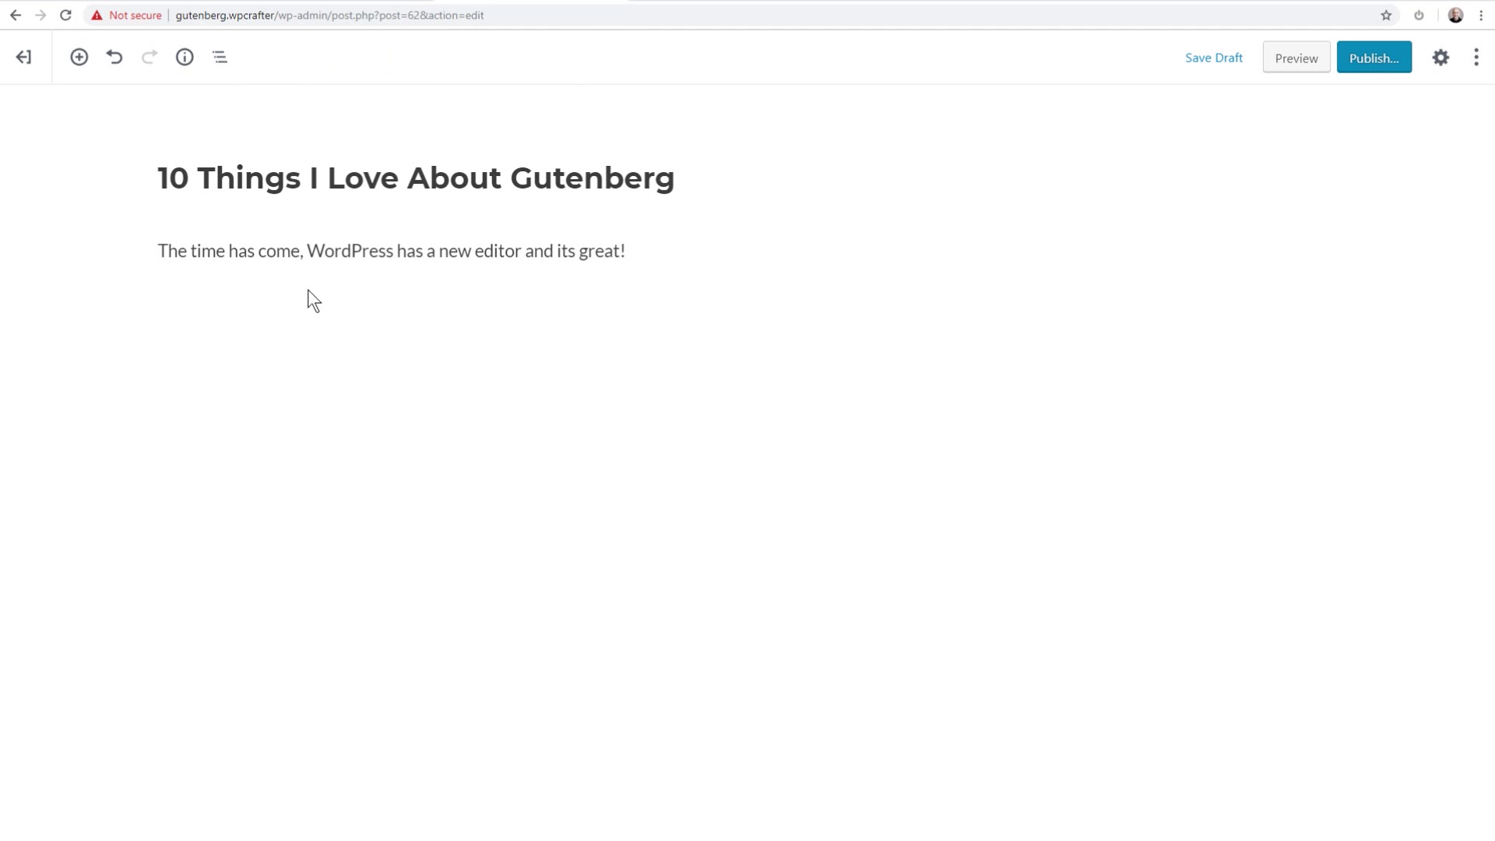
pyautogui.click(651, 244)
pyautogui.press('Return')
pyautogui.press('BackSpace')
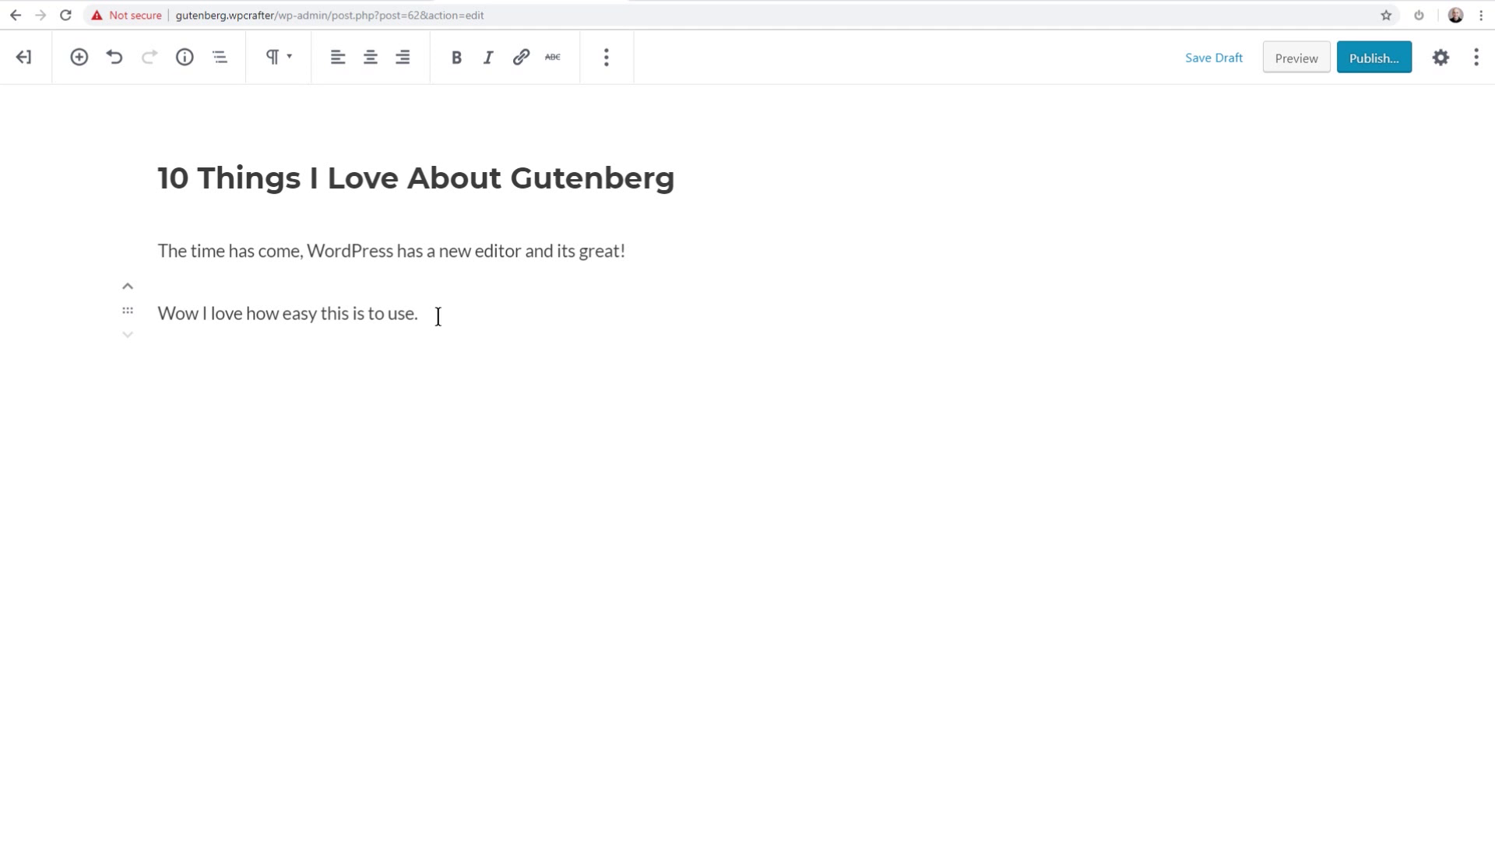
# Insert the waterfall photo pexels-photo-968396 from the Media Library as an image block below the text and align it center.
pyautogui.press('Return')
pyautogui.click(1338, 376)
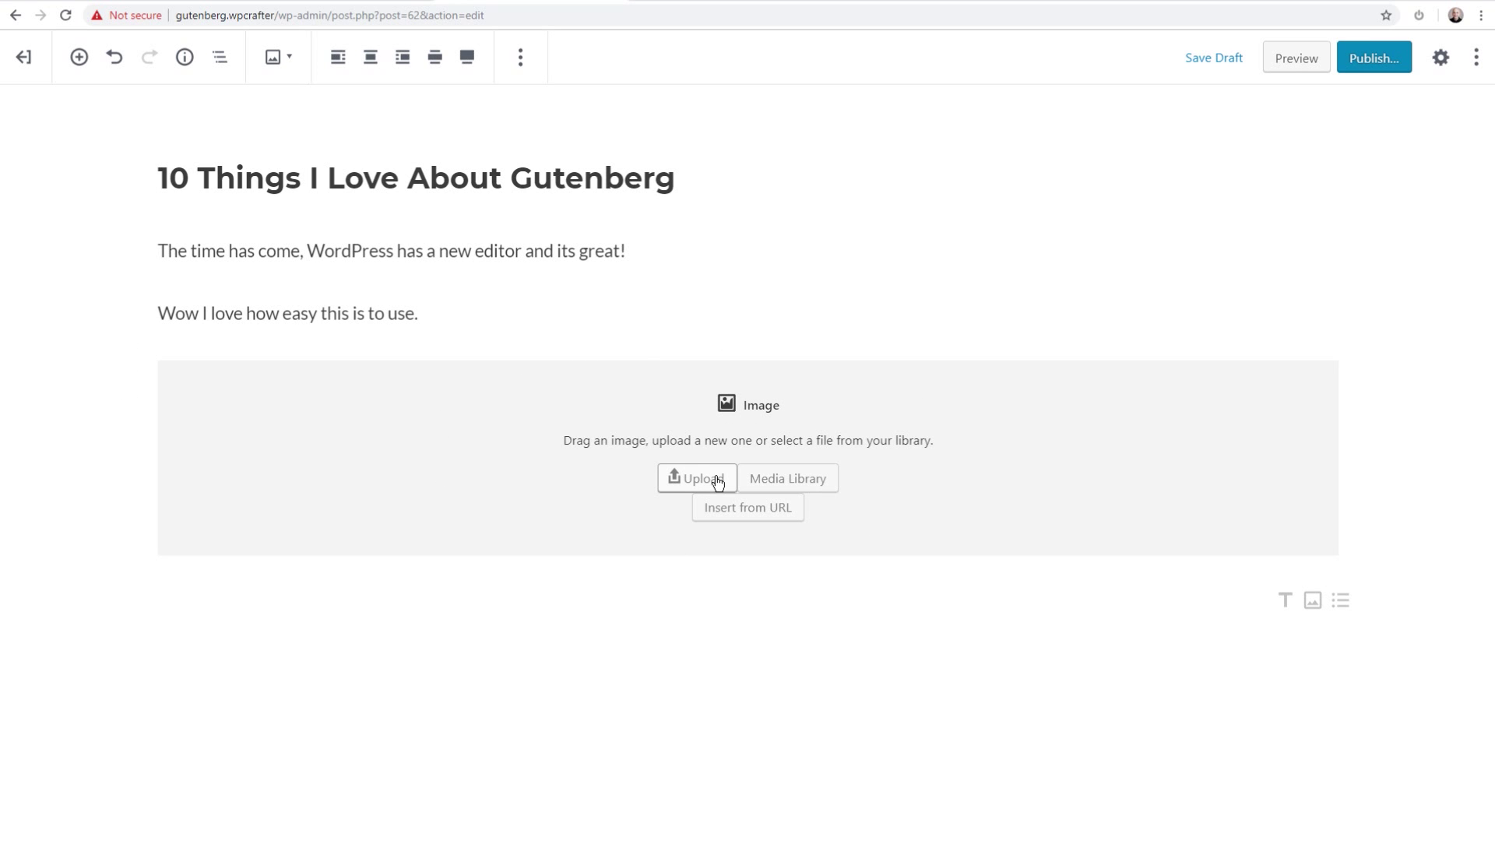
pyautogui.click(786, 482)
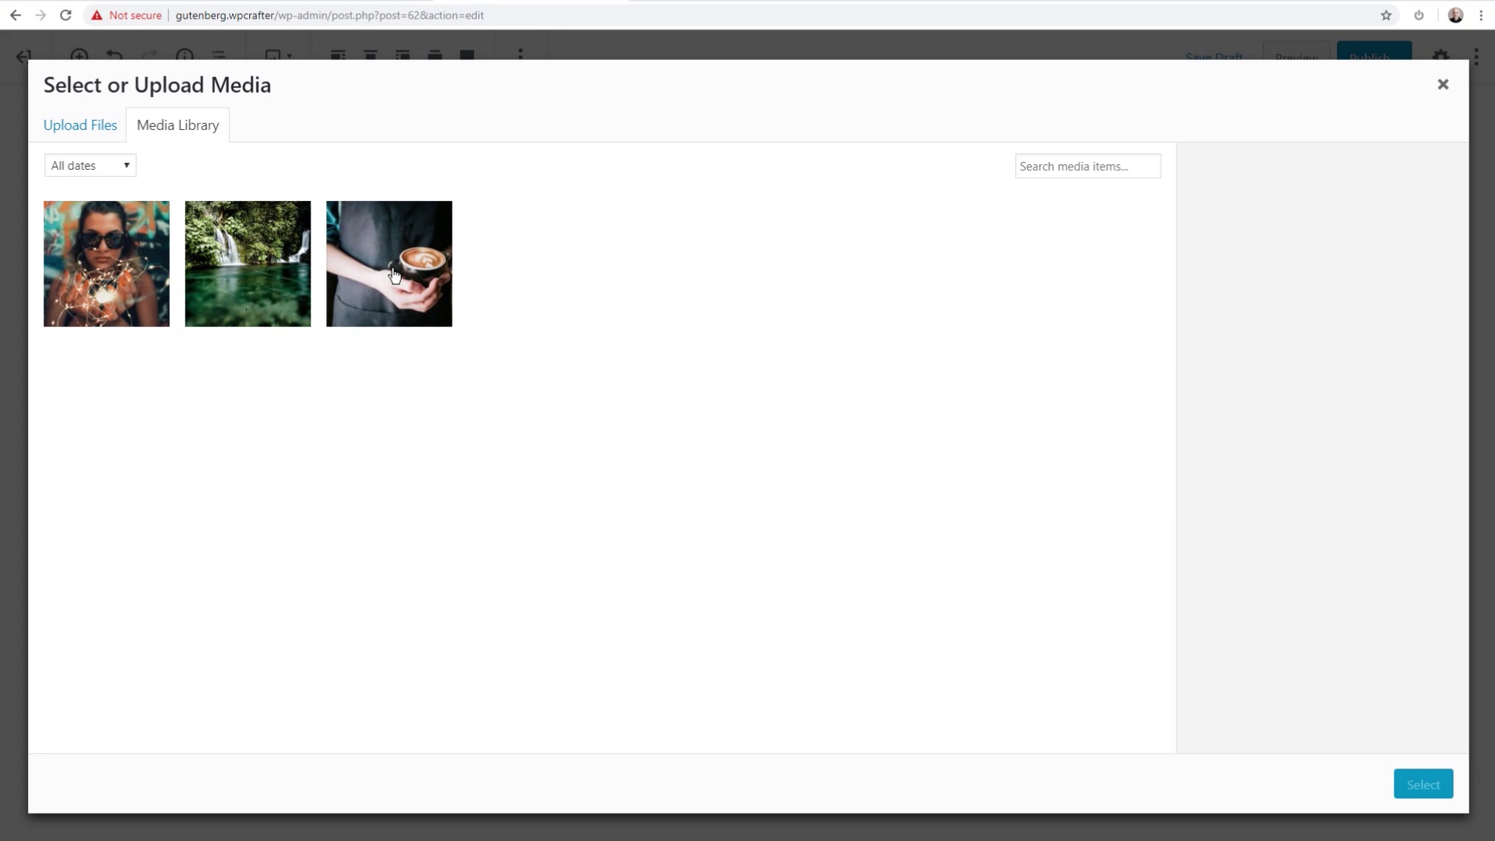
pyautogui.click(241, 277)
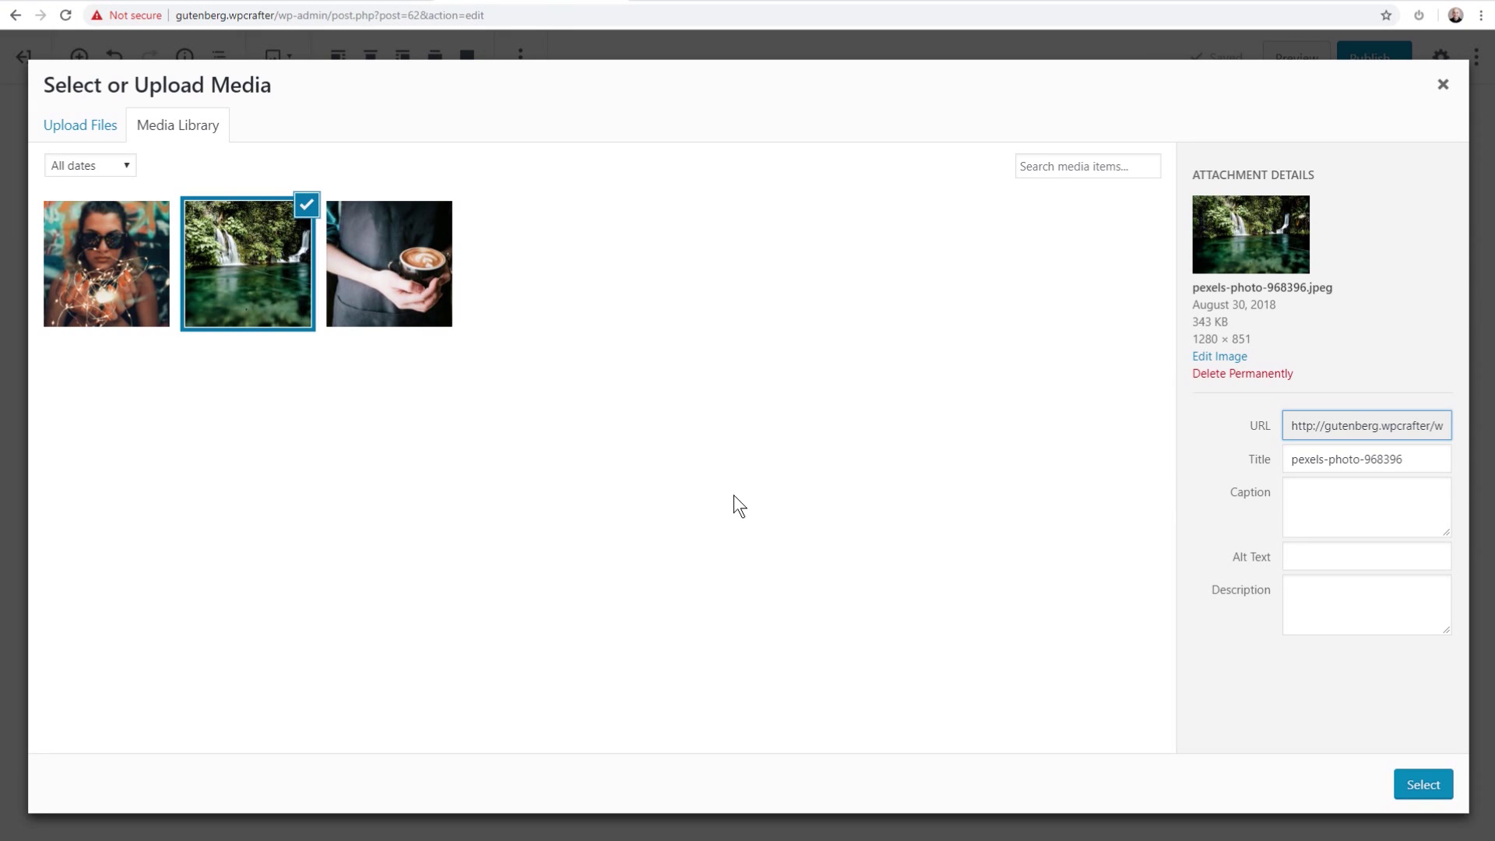
pyautogui.click(1423, 784)
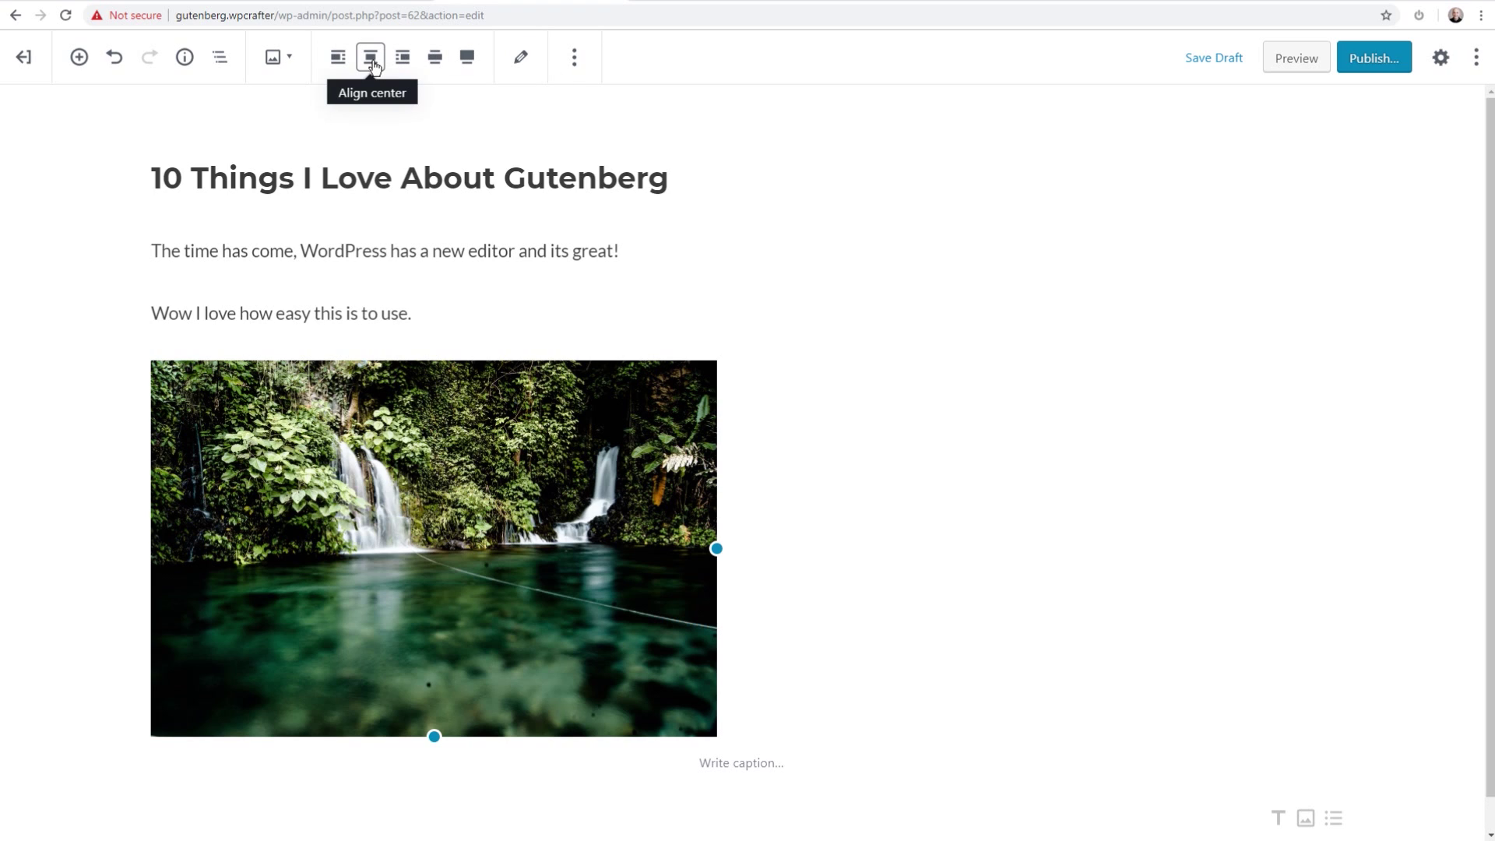
pyautogui.click(371, 59)
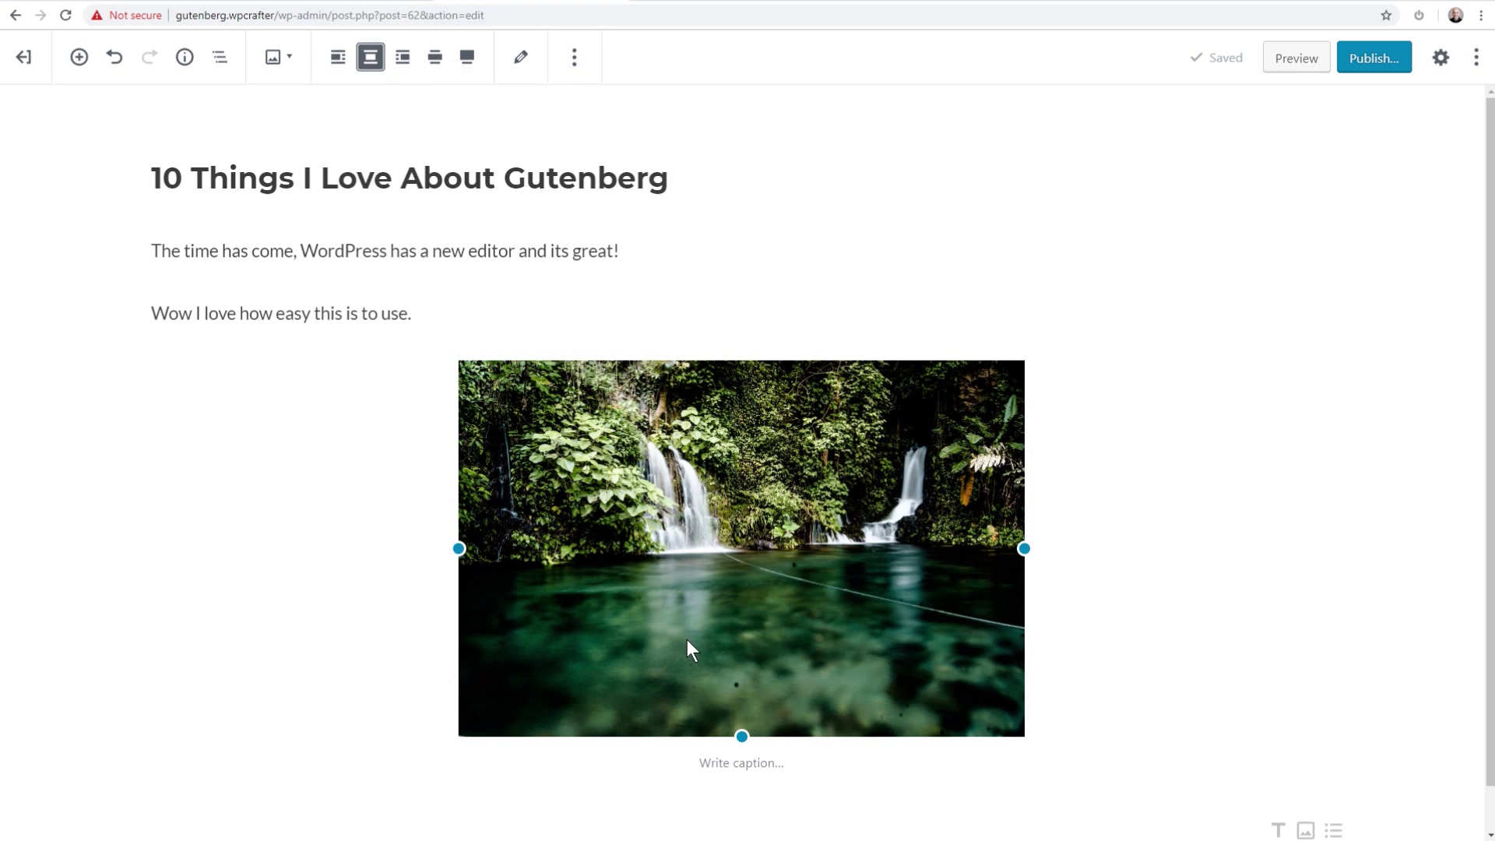
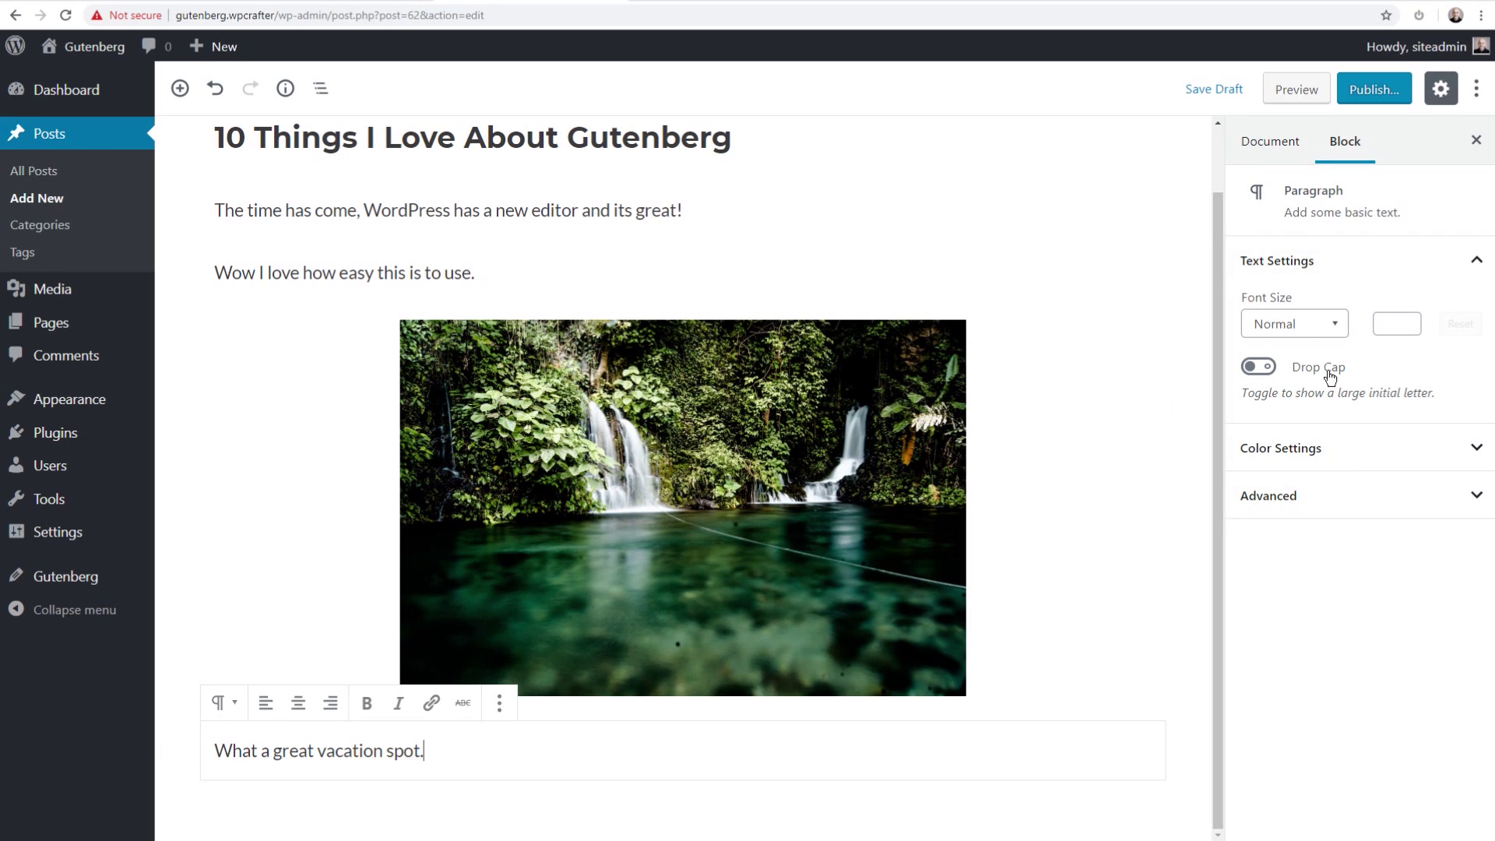
# Look at the Document settings, and check the Block settings and font size options for the paragraph "What a great vacation spot.".
pyautogui.click(1278, 145)
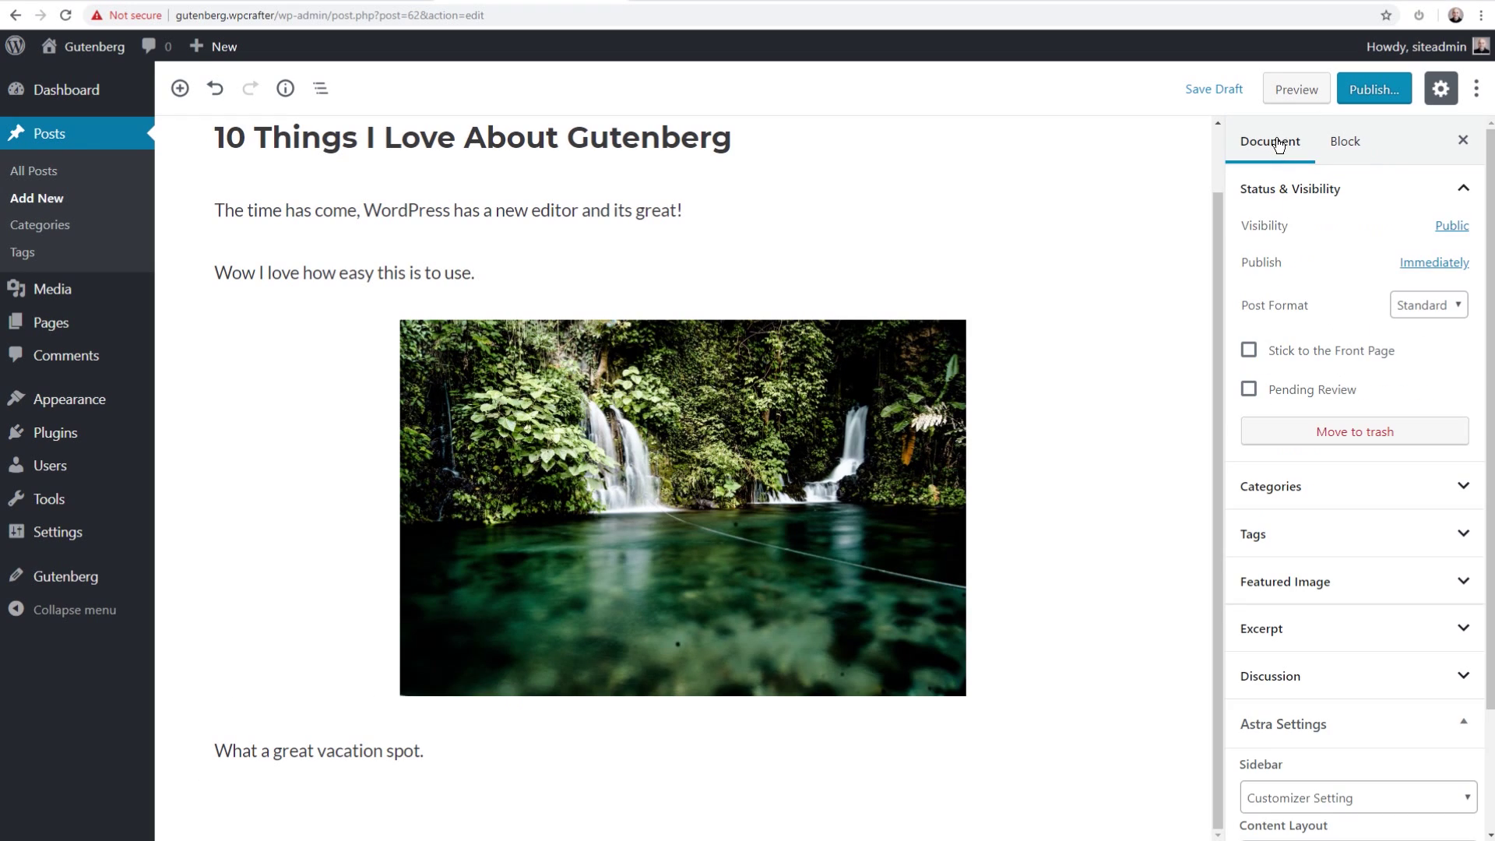
pyautogui.click(1339, 150)
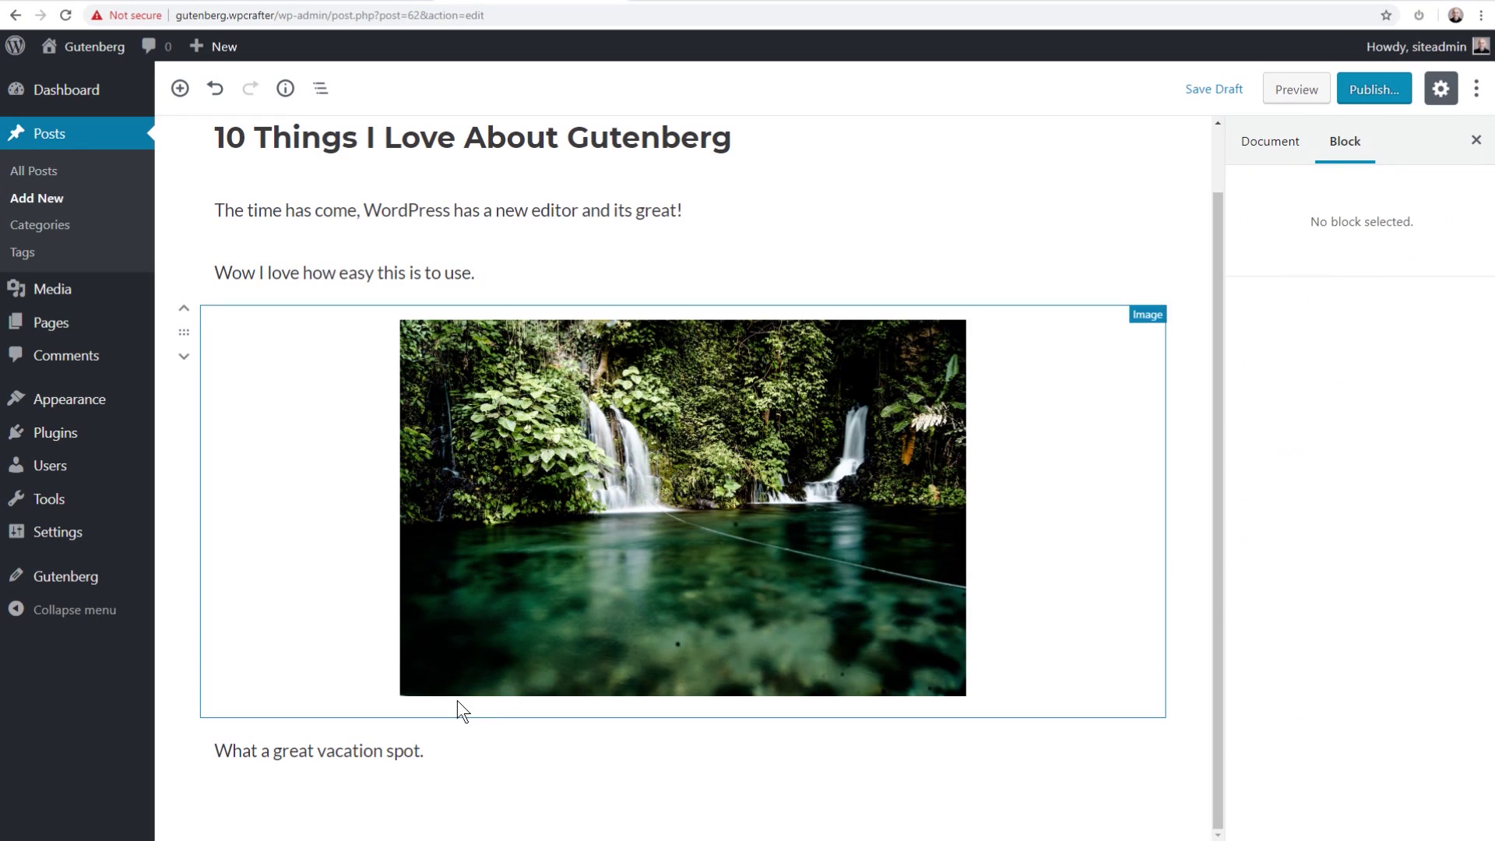
pyautogui.click(430, 752)
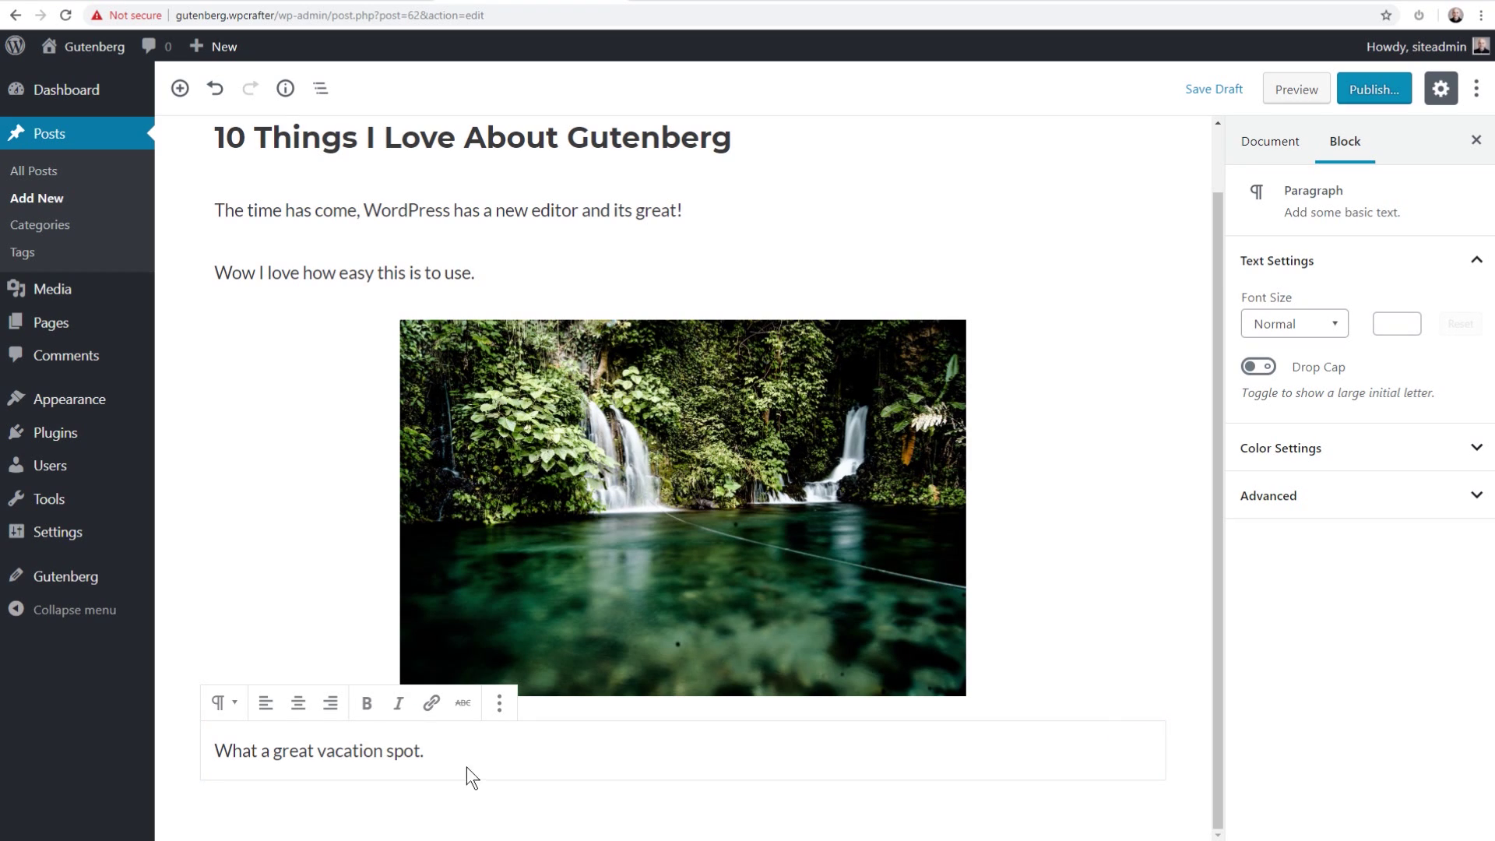
pyautogui.click(1324, 323)
pyautogui.click(1323, 324)
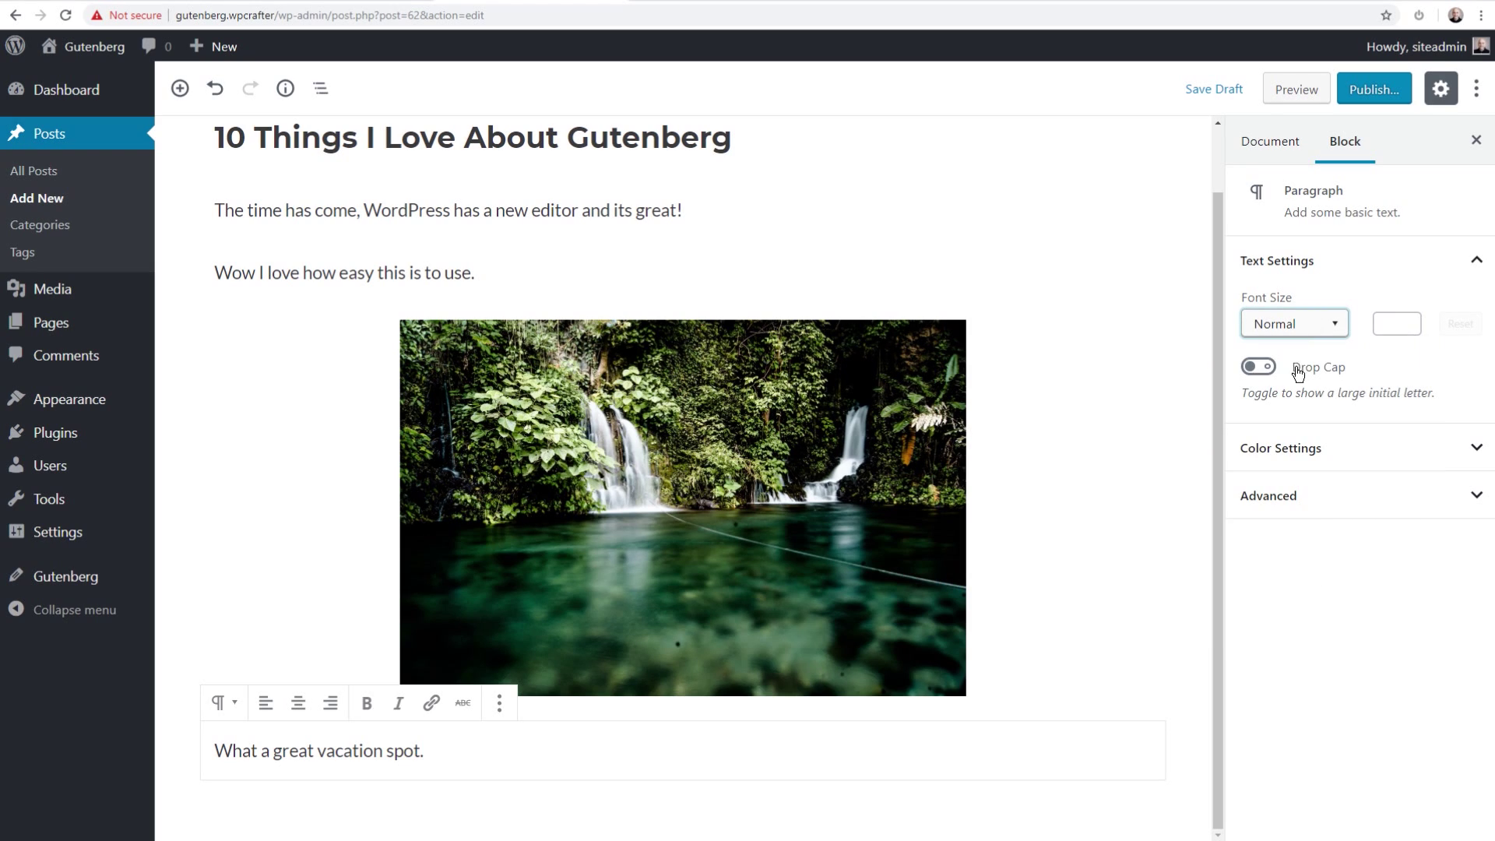
# Try a red background and light gray text on the paragraph below the image, and undo both color changes.
pyautogui.click(1318, 451)
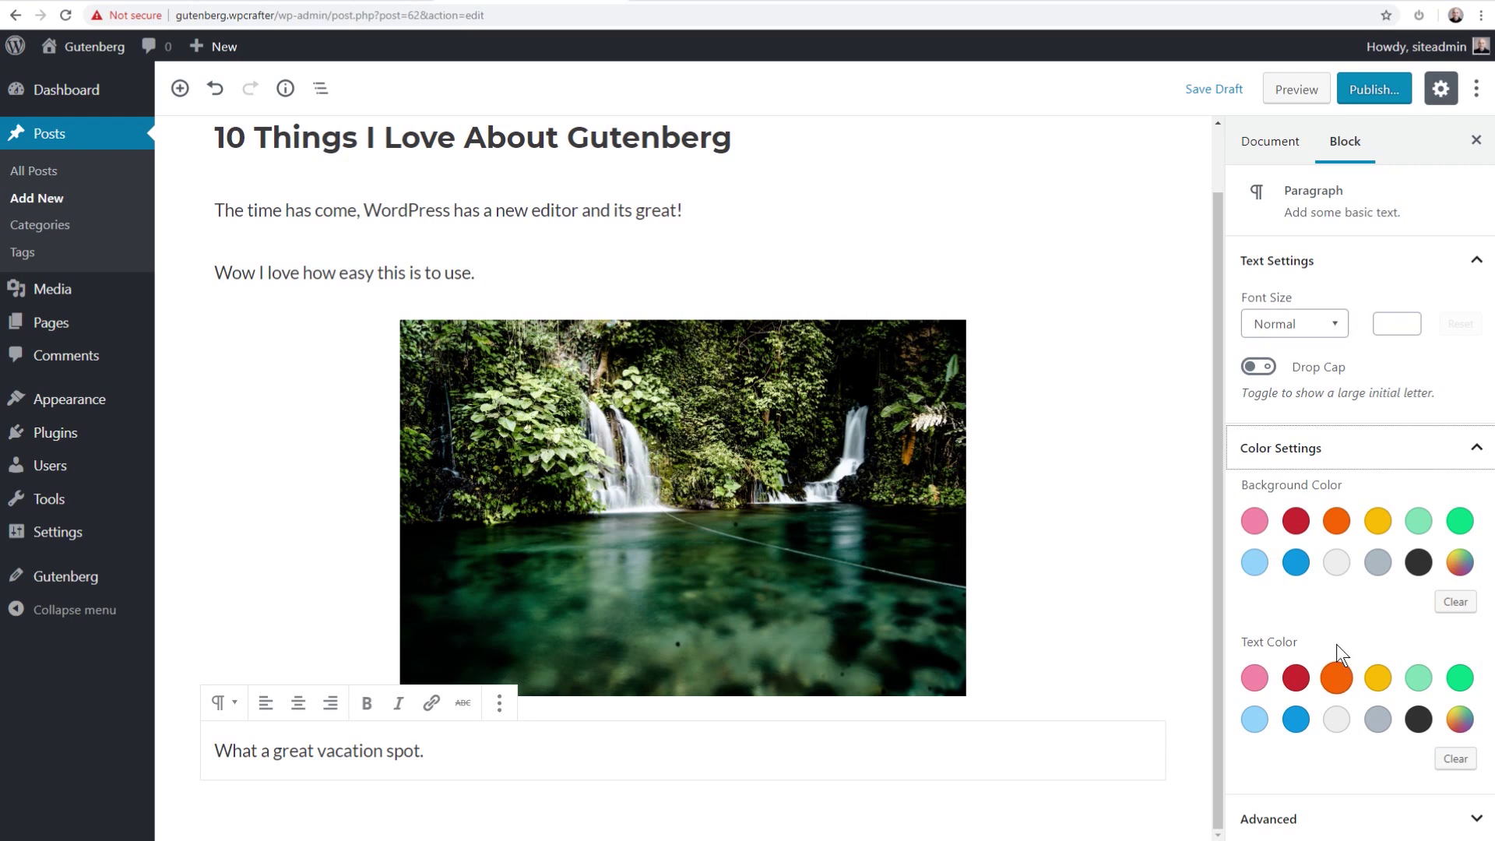
pyautogui.click(1294, 529)
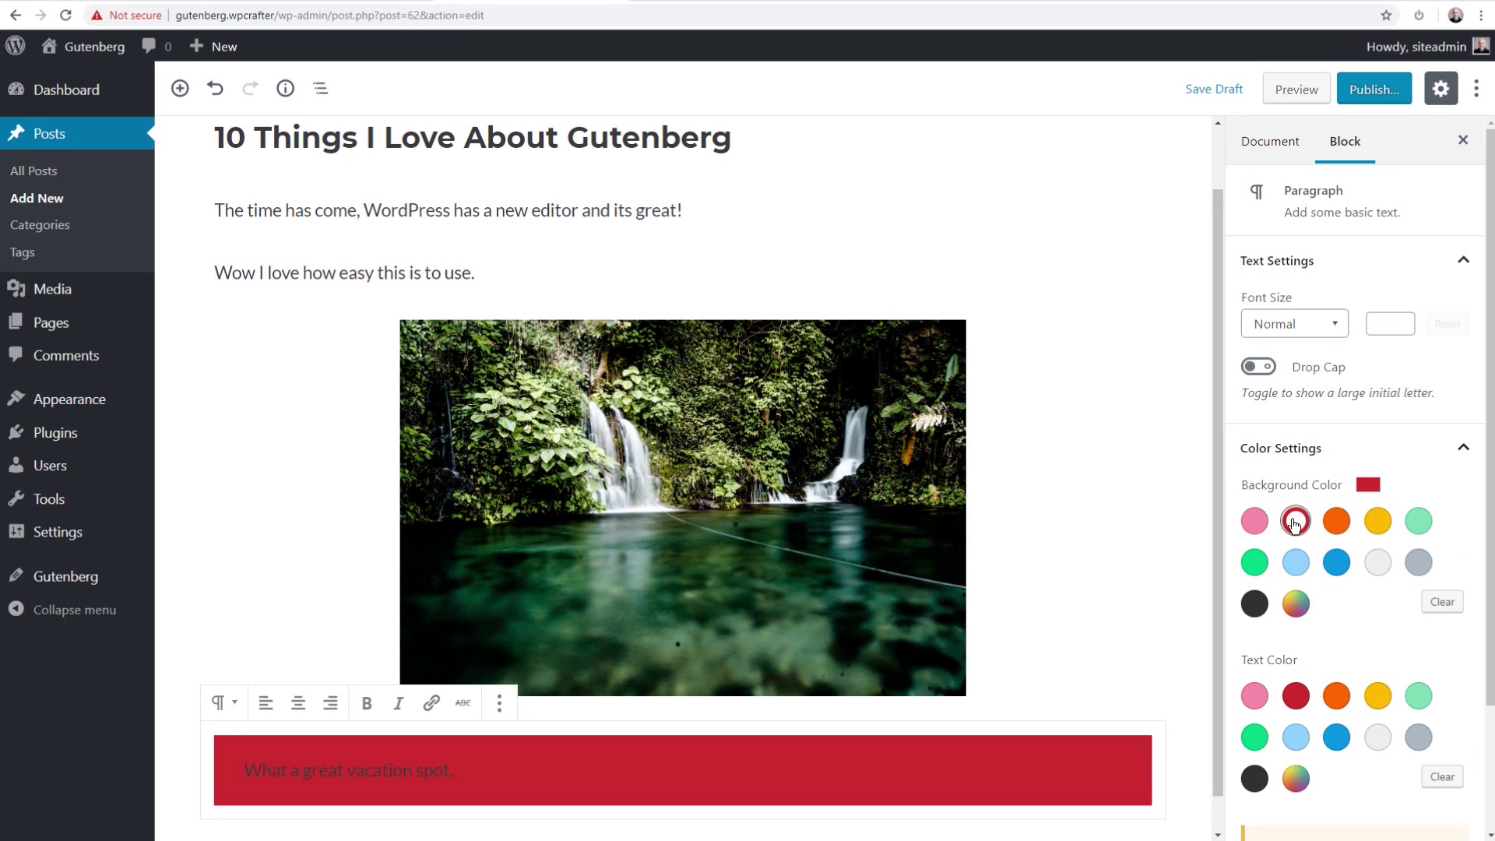
pyautogui.click(1380, 744)
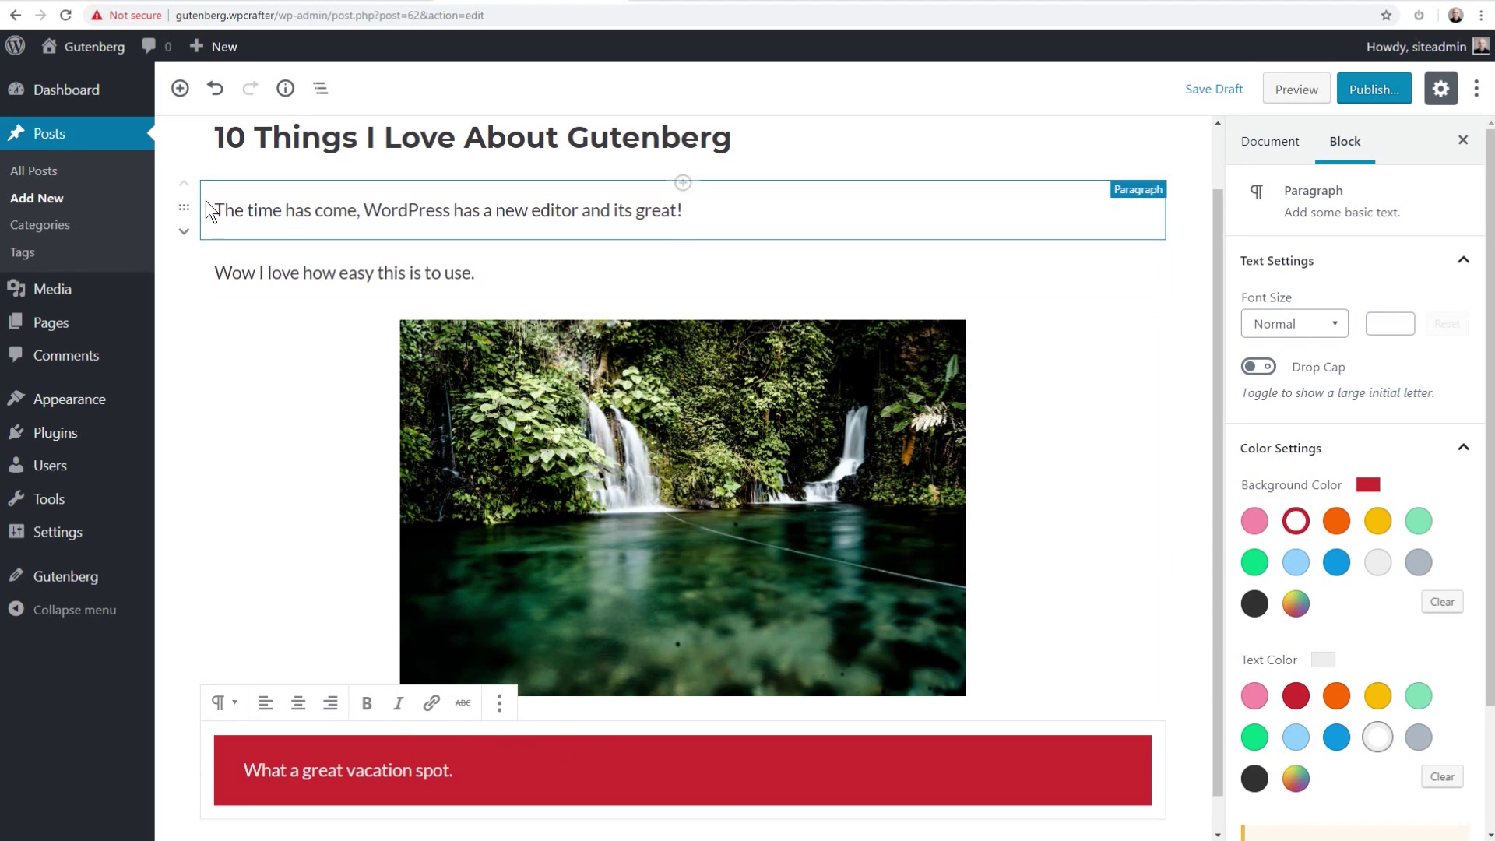
pyautogui.click(216, 92)
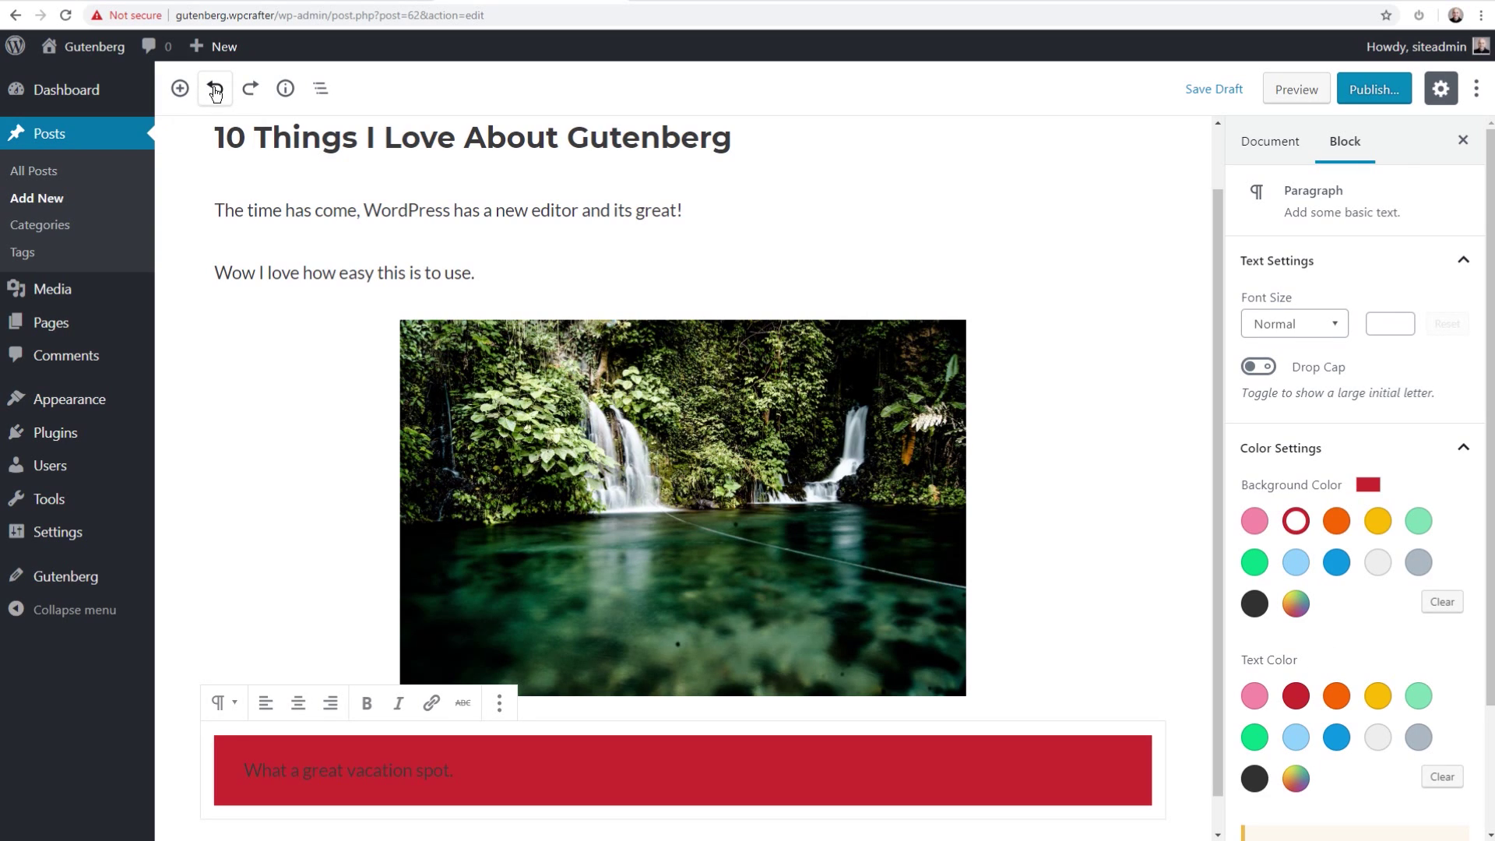
pyautogui.click(216, 92)
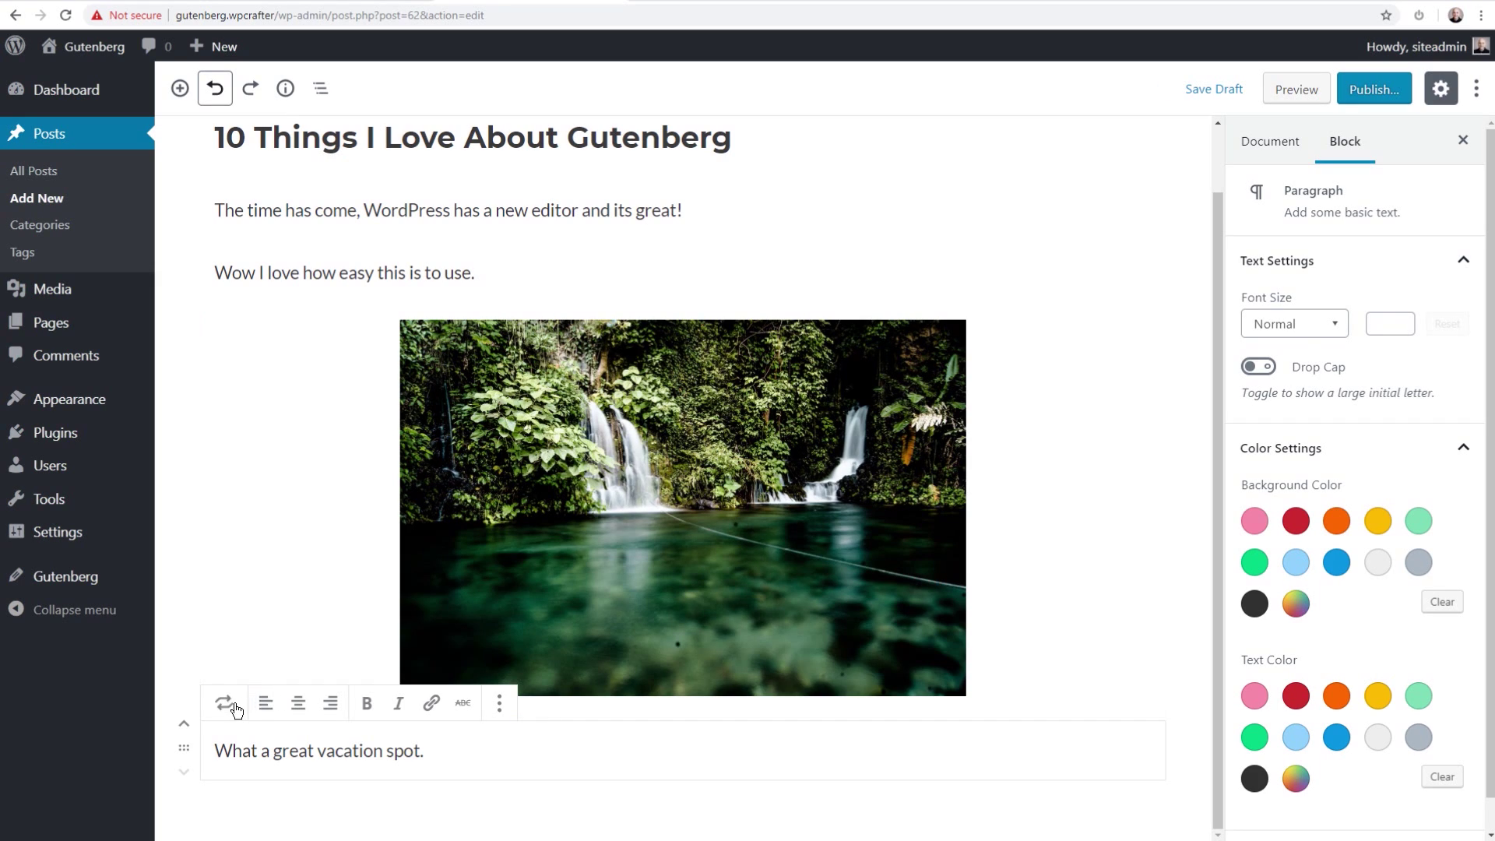
# Check the additional block options of the paragraph "What a great vacation spot." and delete that paragraph.
pyautogui.click(499, 706)
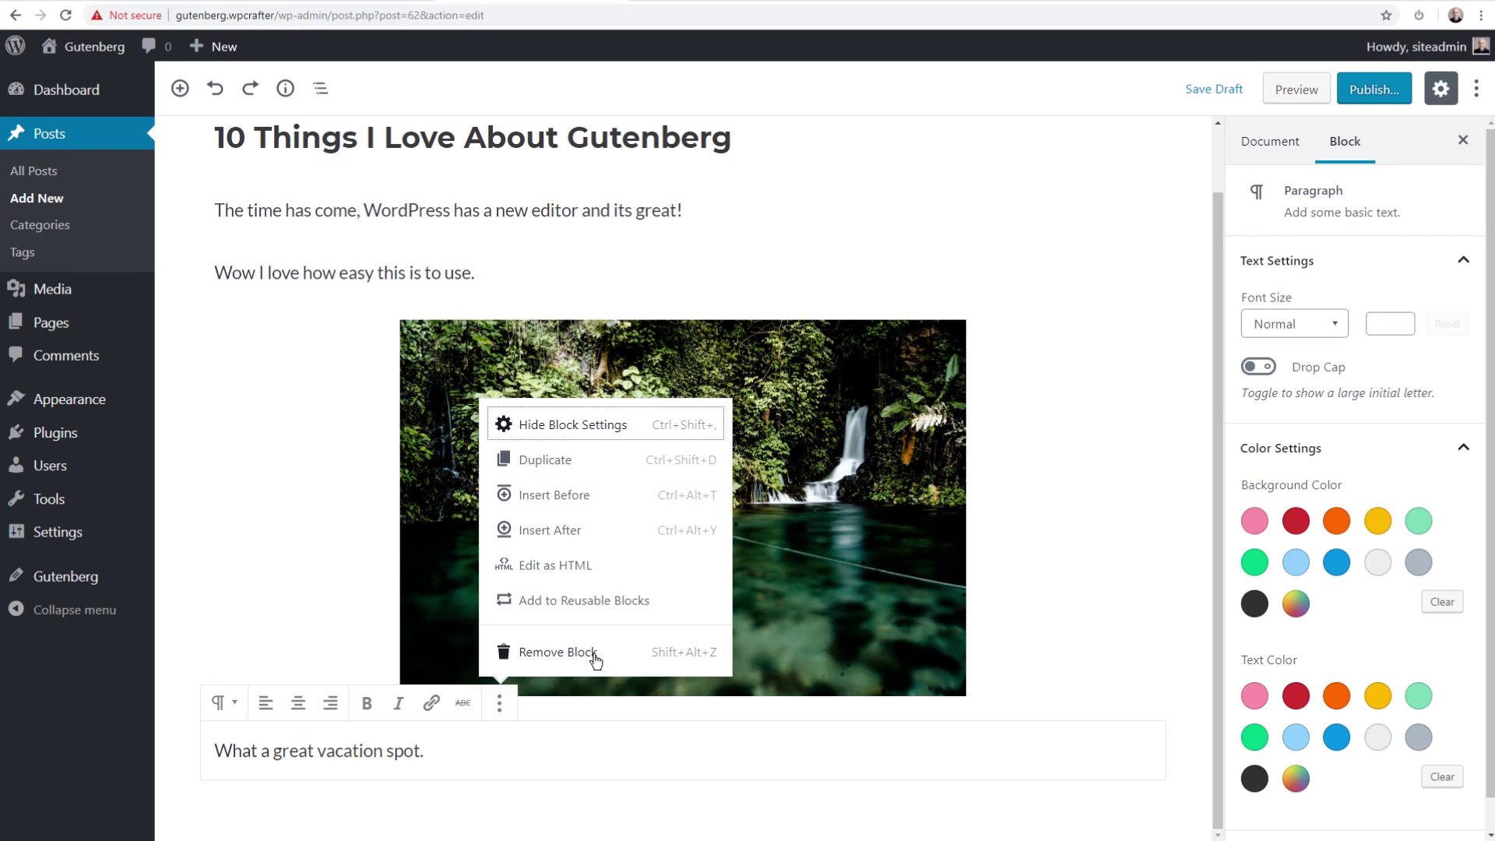
pyautogui.click(540, 749)
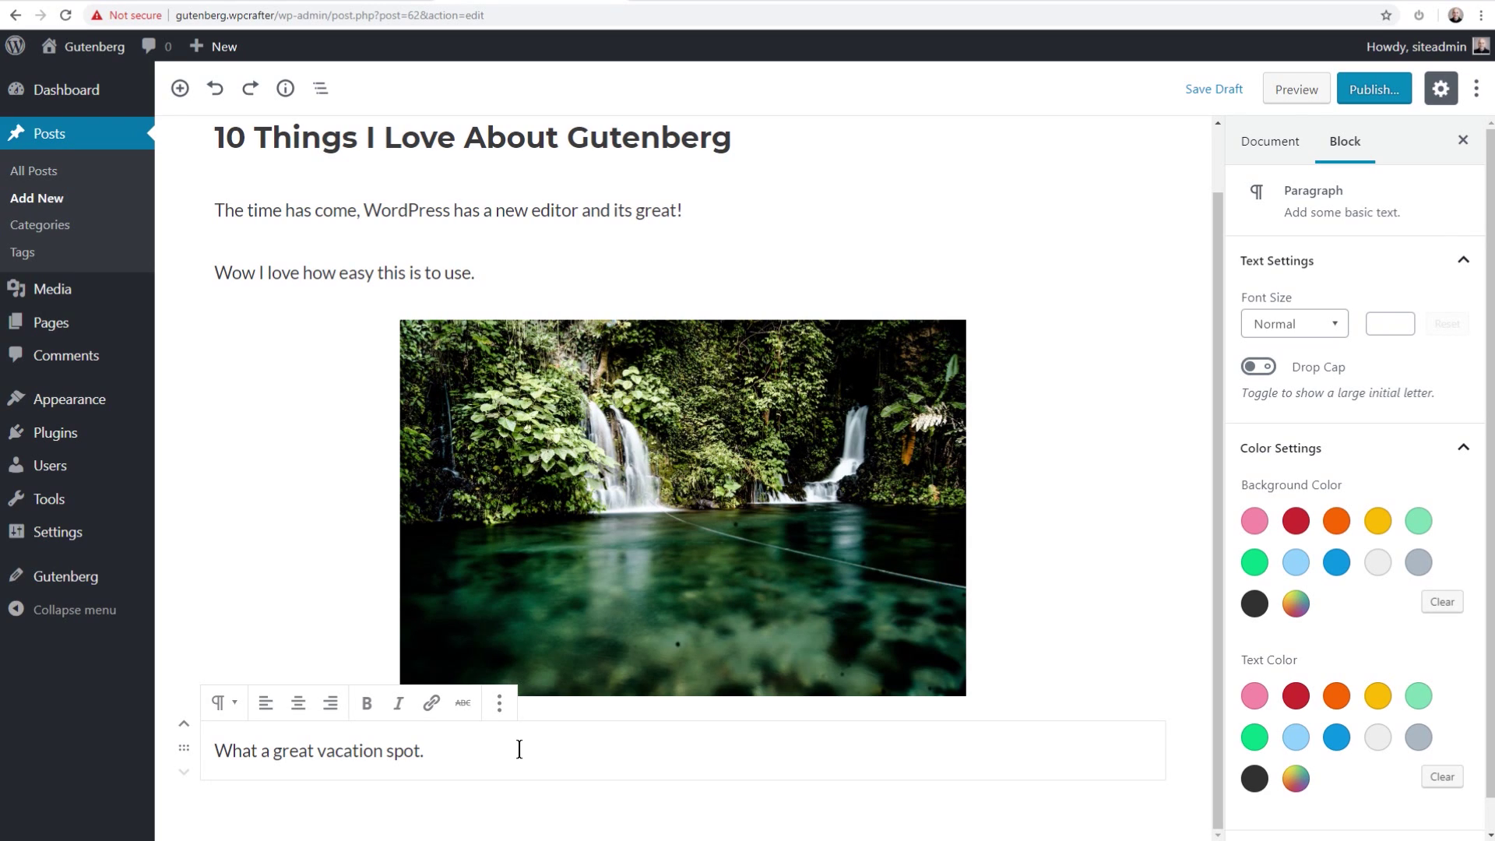
pyautogui.press('BackSpace')
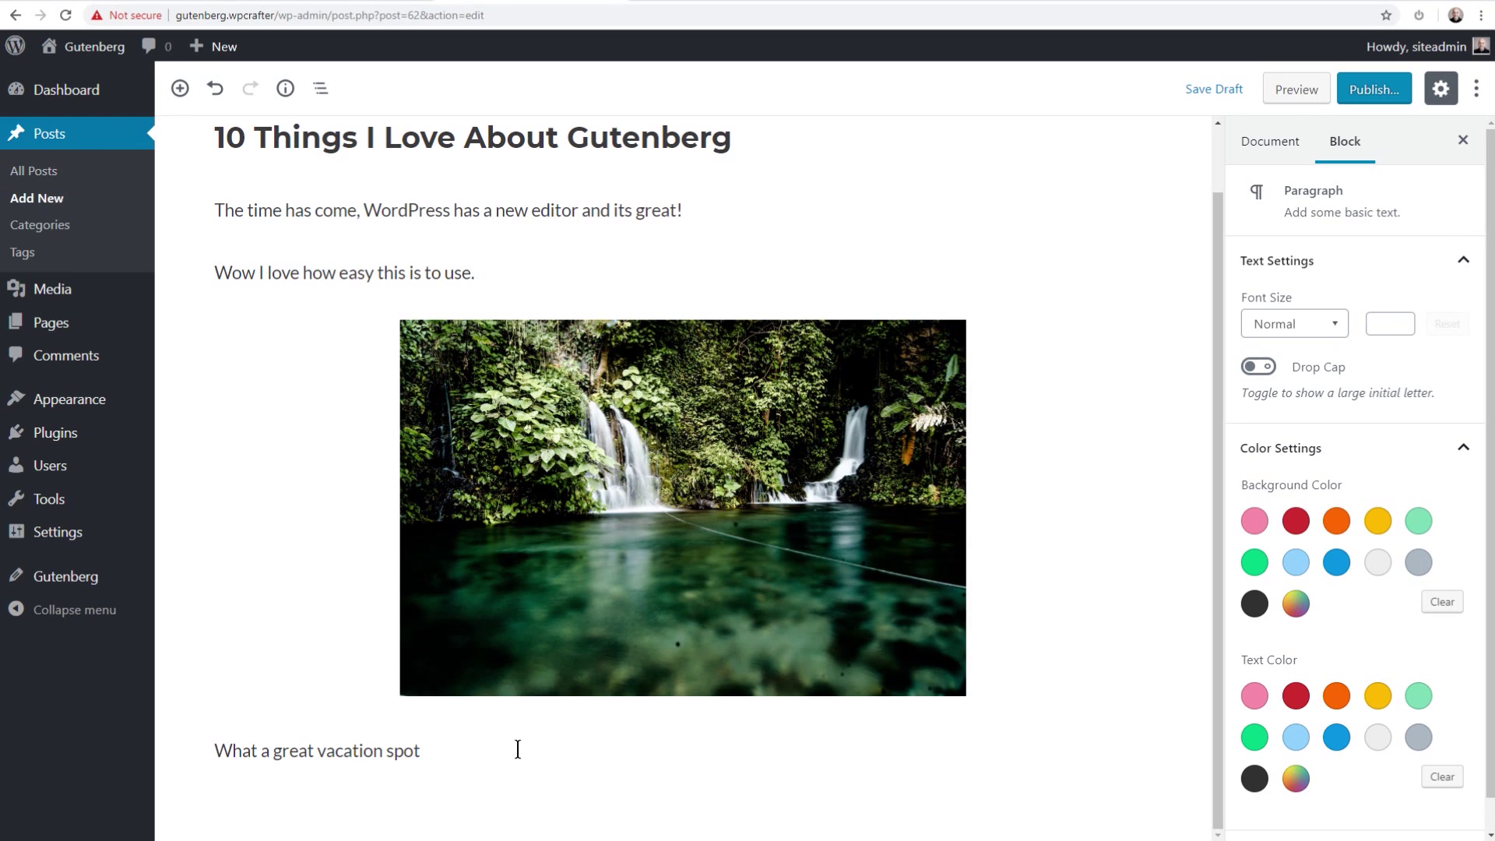
pyautogui.press('BackSpace')
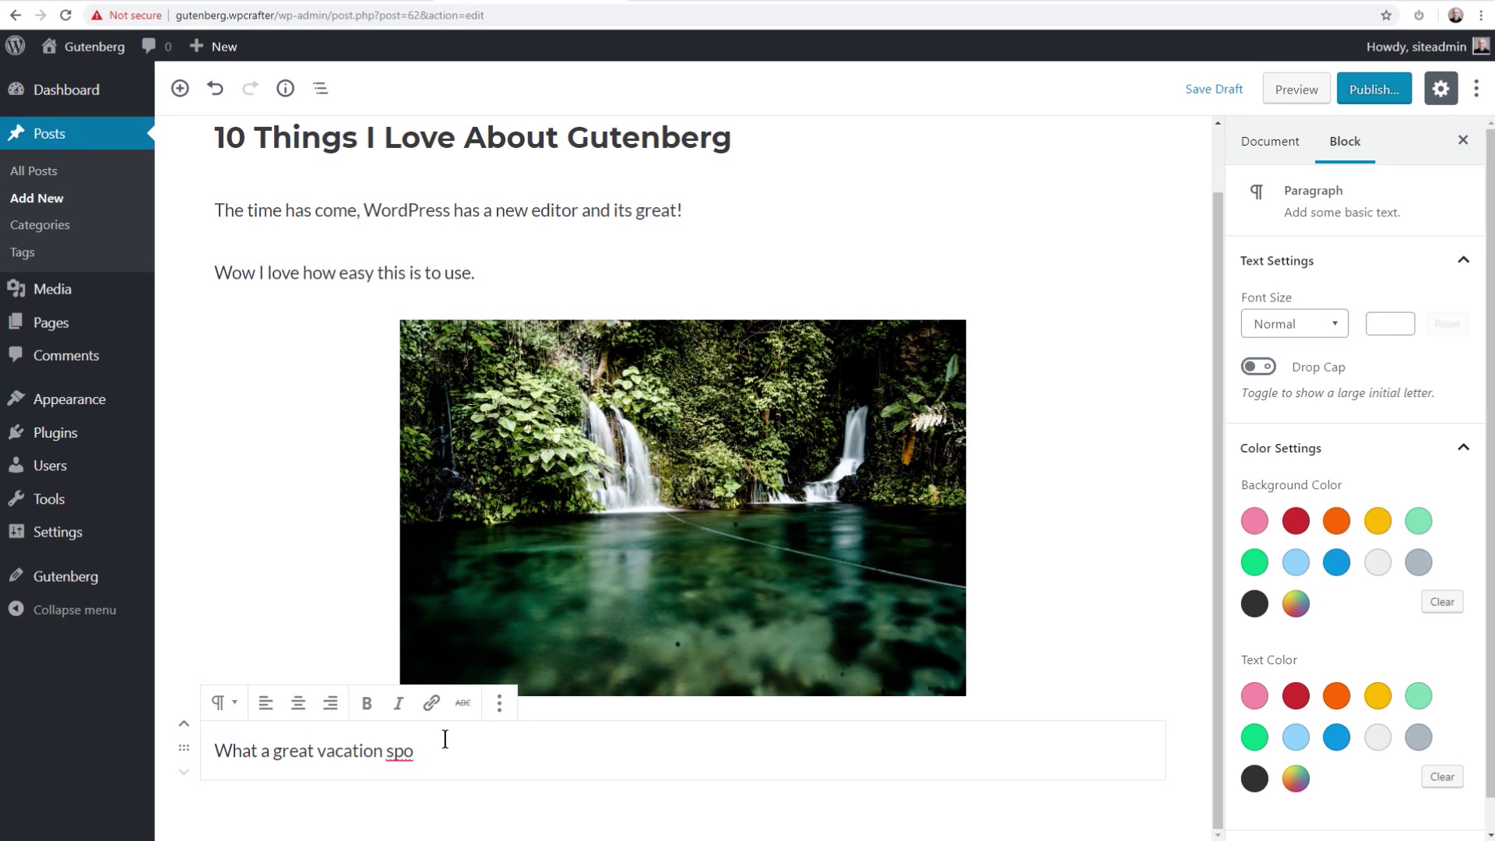
pyautogui.press('BackSpace')
pyautogui.press('BackSpace')
pyautogui.press('BackSpace')
pyautogui.press('BackSpace')
pyautogui.press('BackSpace')
pyautogui.press('BackSpace')
pyautogui.press('BackSpace')
pyautogui.press('BackSpace')
pyautogui.press('BackSpace')
pyautogui.press('BackSpace')
pyautogui.press('BackSpace')
pyautogui.press('BackSpace')
pyautogui.press('BackSpace')
pyautogui.press('BackSpace')
pyautogui.press('BackSpace')
pyautogui.press('BackSpace')
pyautogui.press('BackSpace')
pyautogui.press('BackSpace')
pyautogui.press('BackSpace')
pyautogui.press('BackSpace')
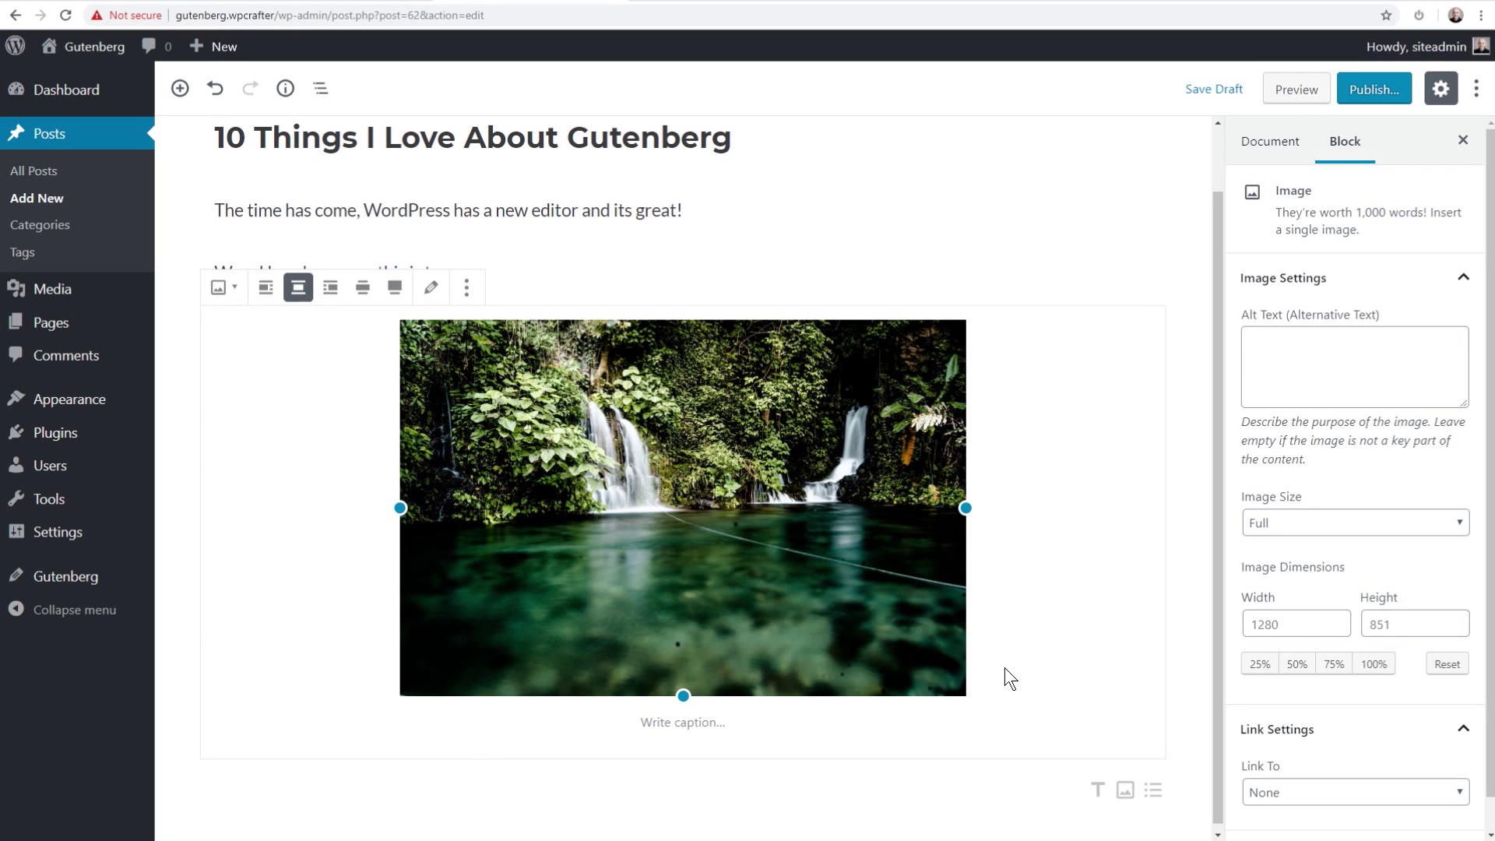
# Add a paragraph reading "How much will it cost to travel here" below the image and transform it into a heading.
pyautogui.press('Return')
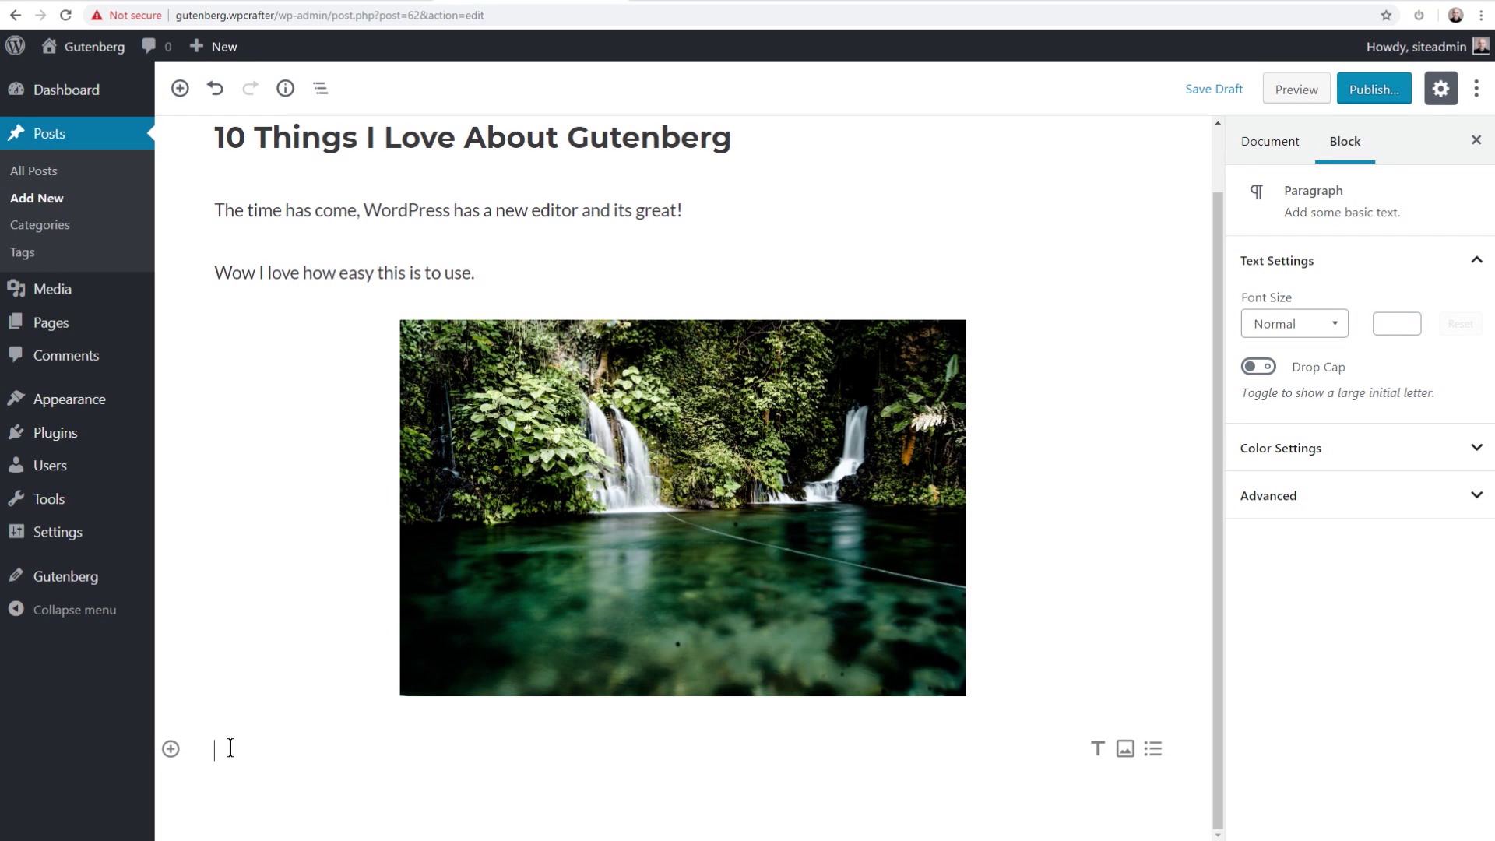
pyautogui.write('How much will it cost to travel here')
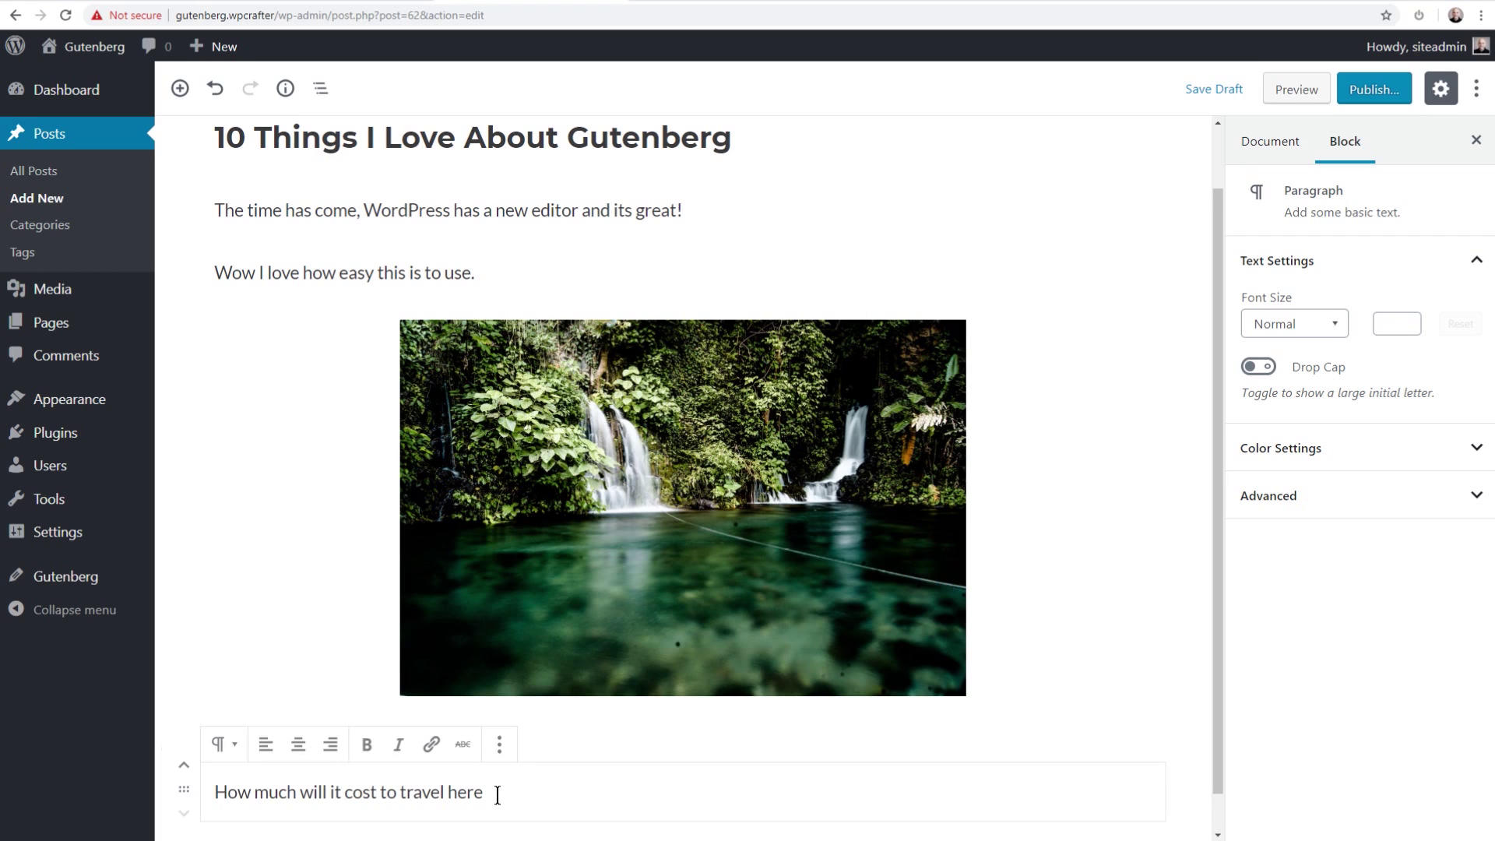
pyautogui.click(223, 746)
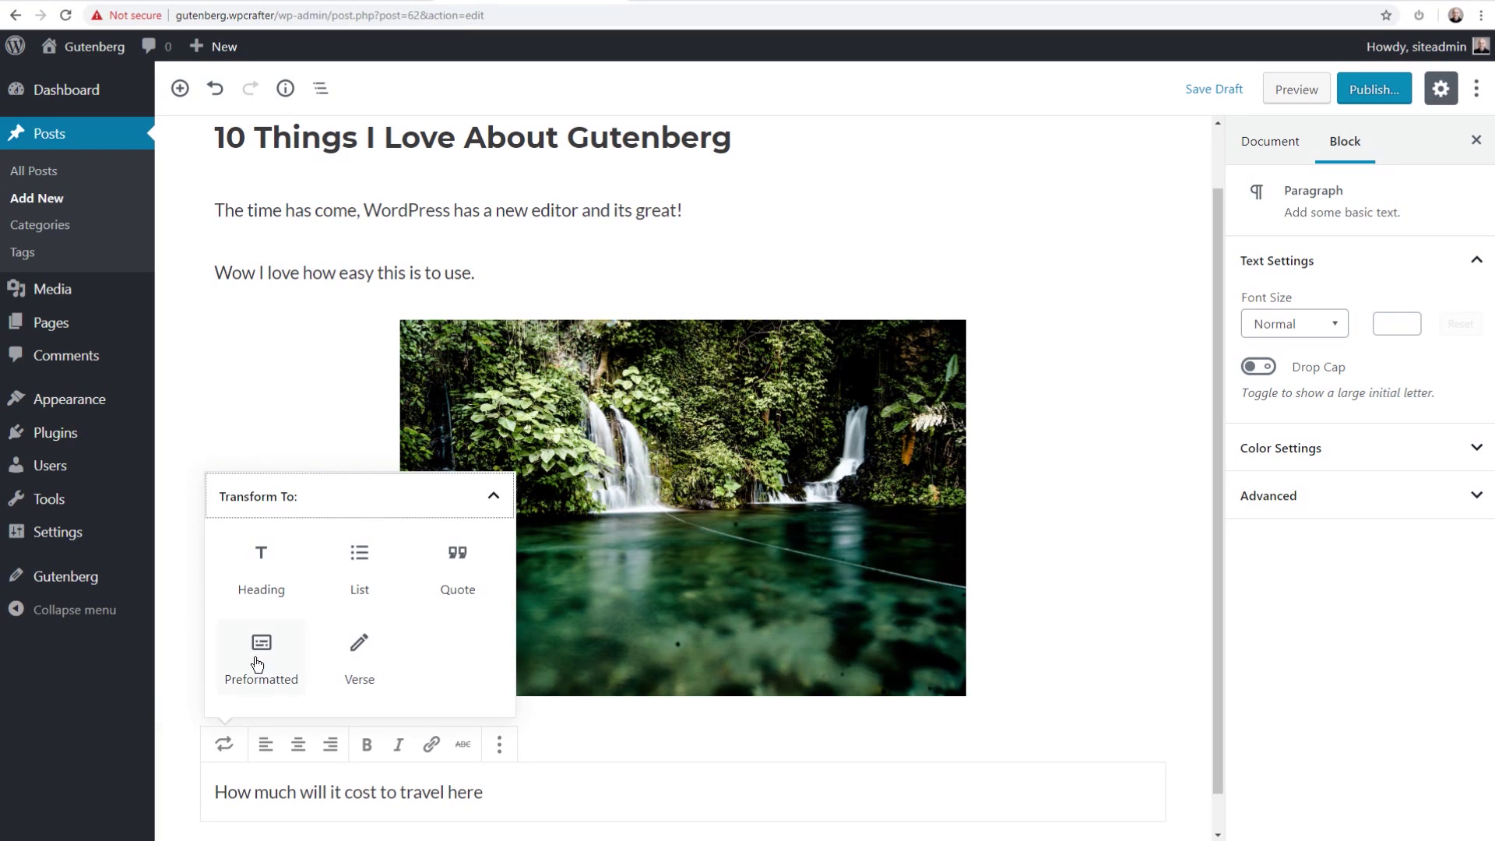
pyautogui.click(252, 591)
pyautogui.scroll(-1, 281, 697)
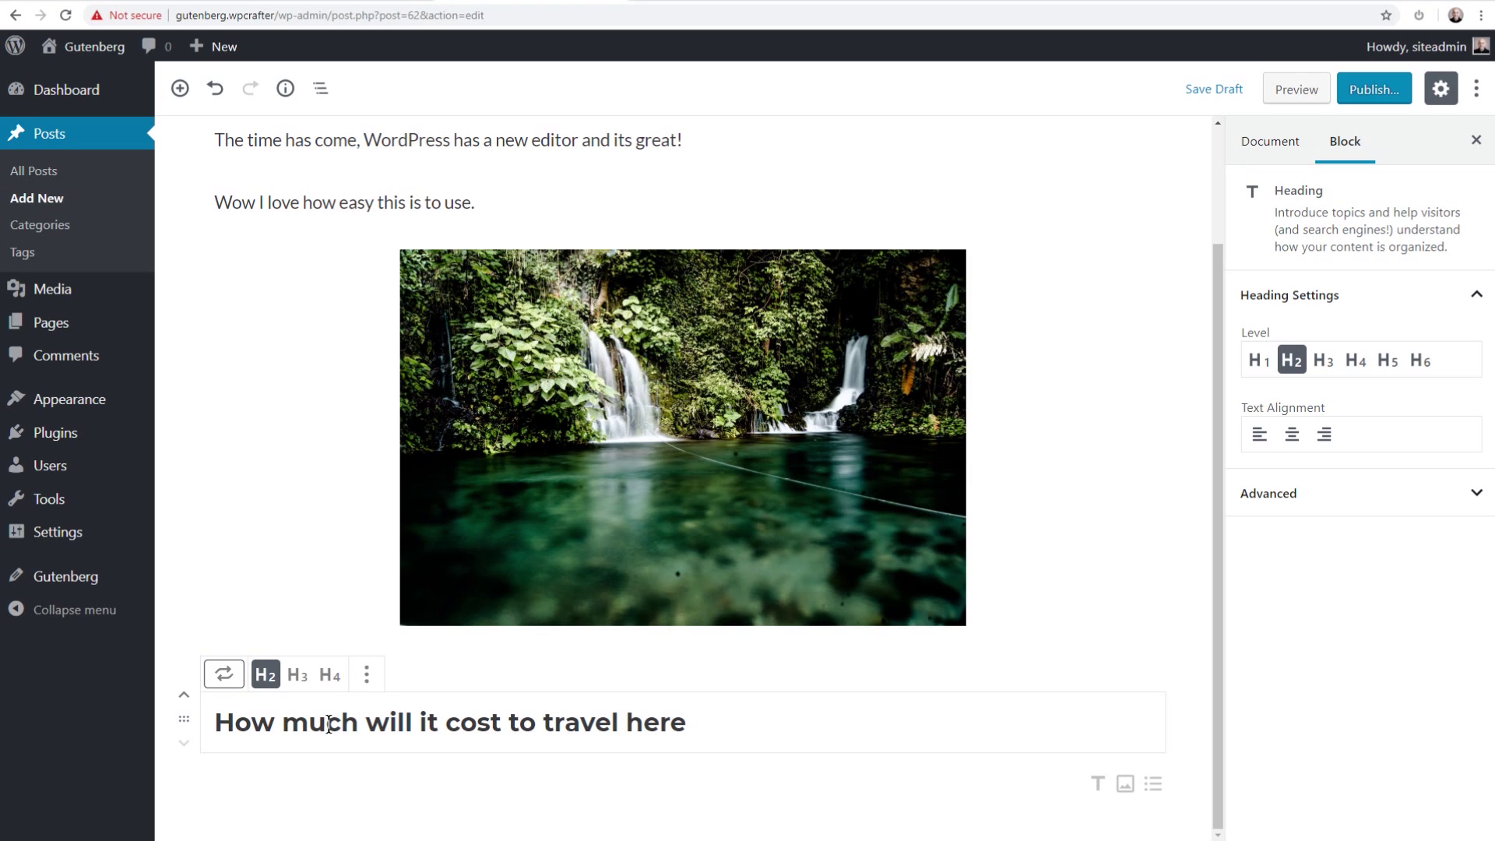
# Transform the heading below the image back into a paragraph and convert that paragraph into a list.
pyautogui.click(228, 679)
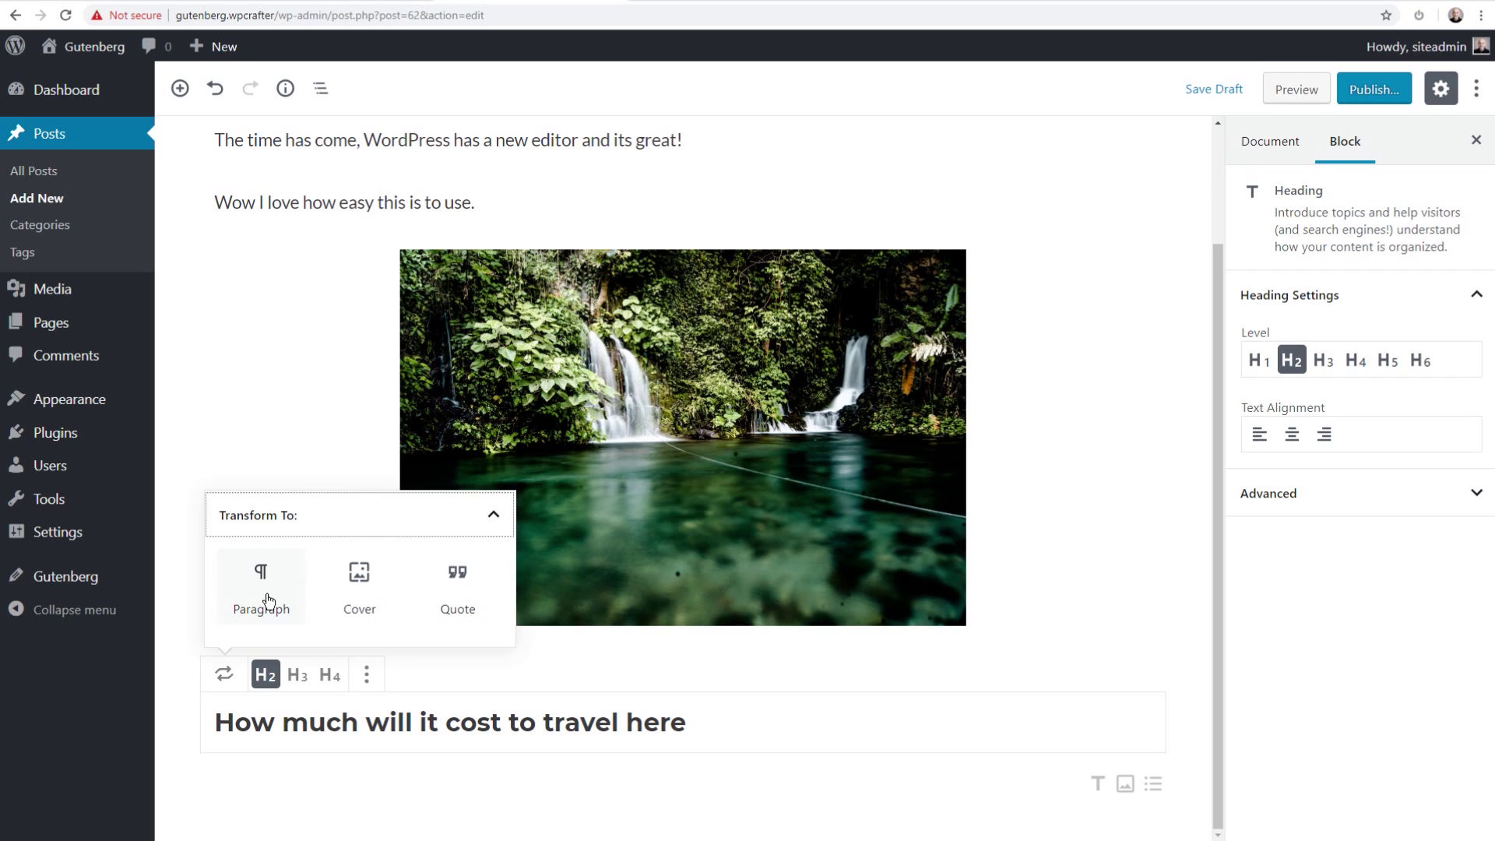
pyautogui.click(254, 590)
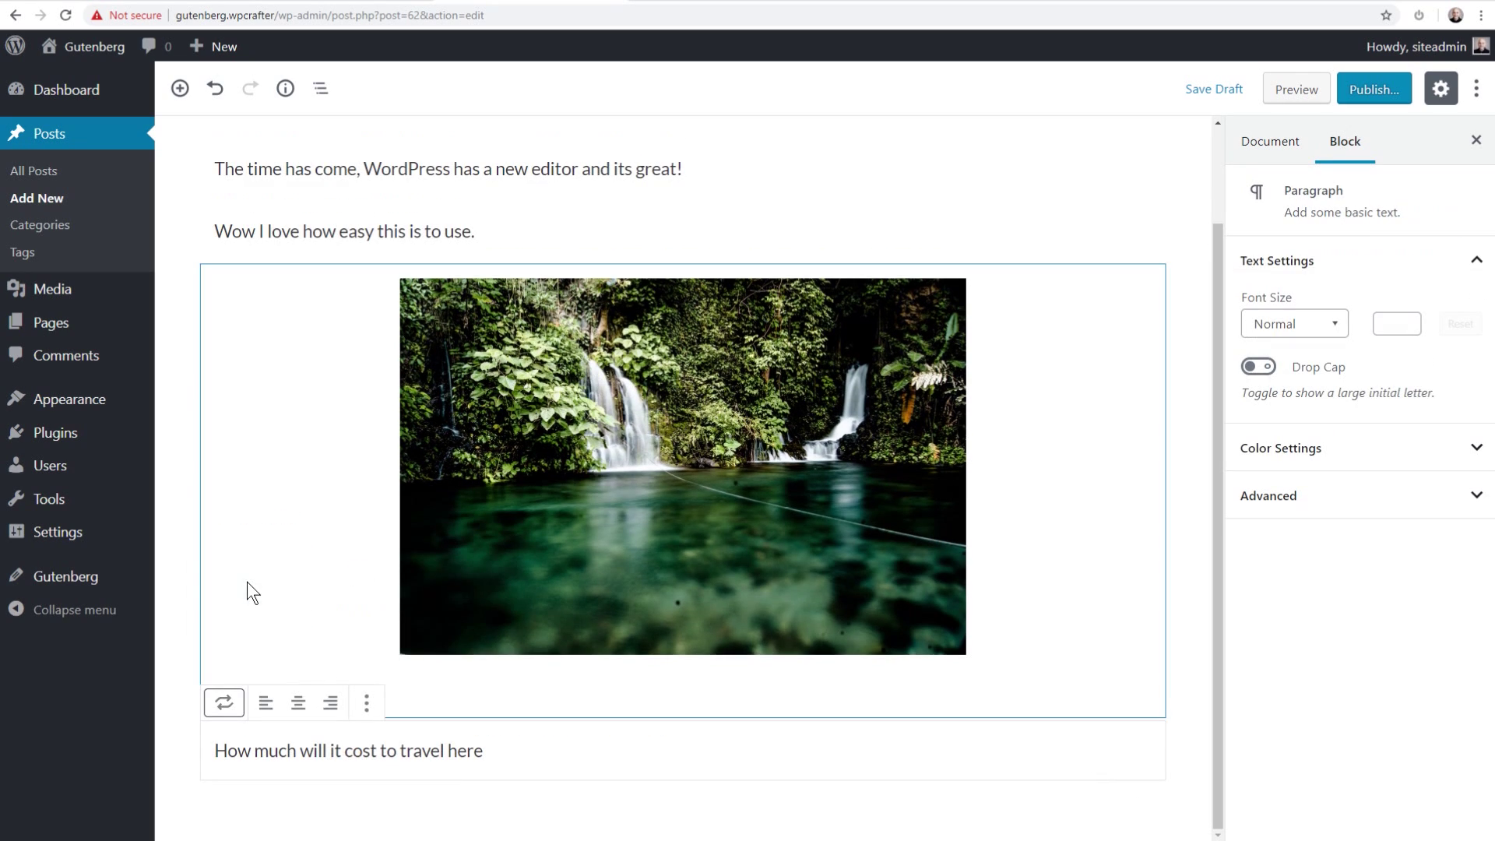
pyautogui.click(225, 704)
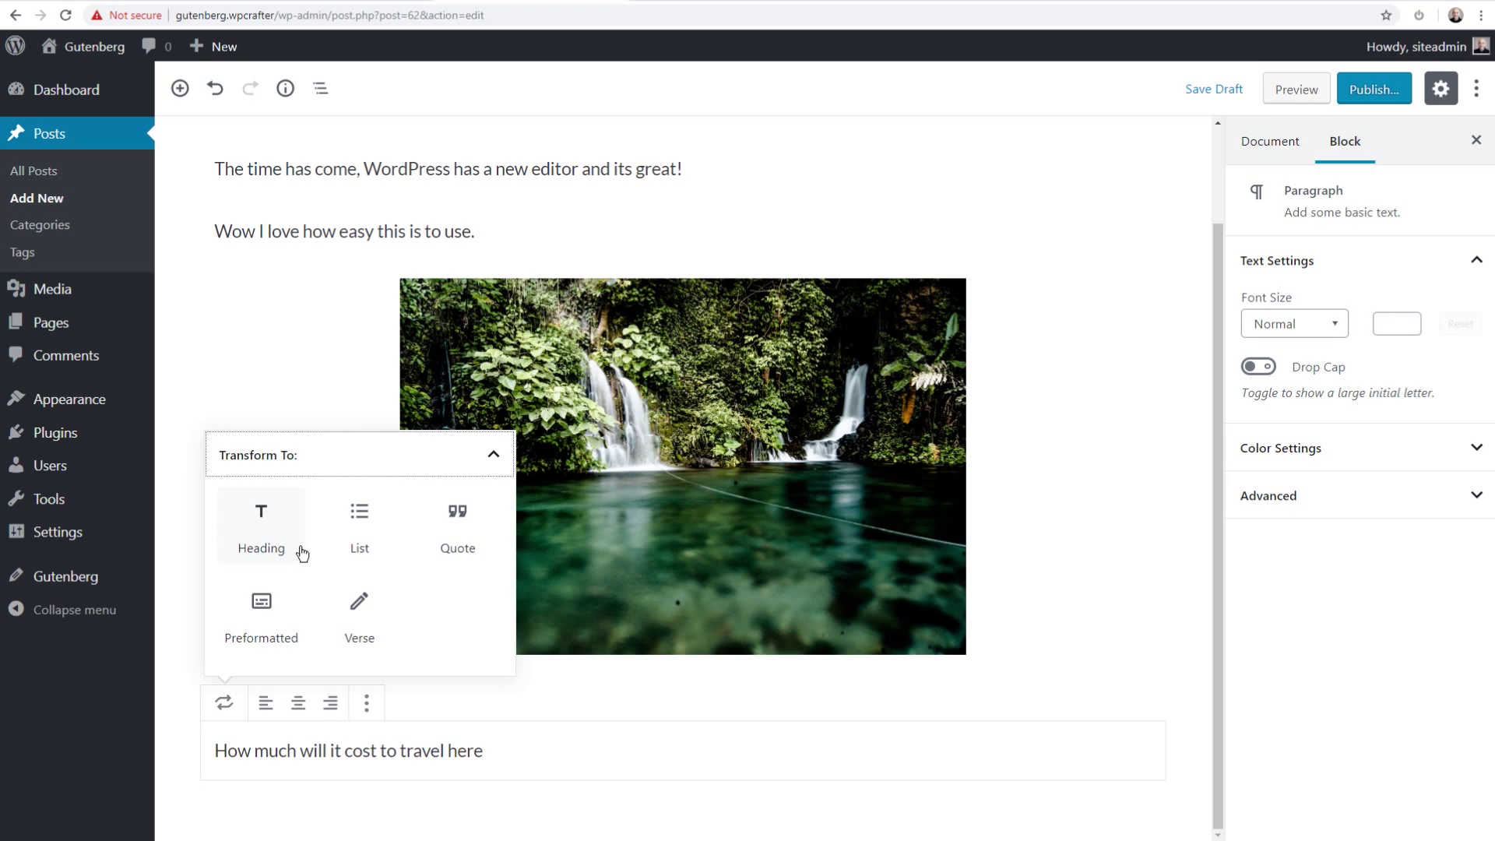
pyautogui.click(354, 522)
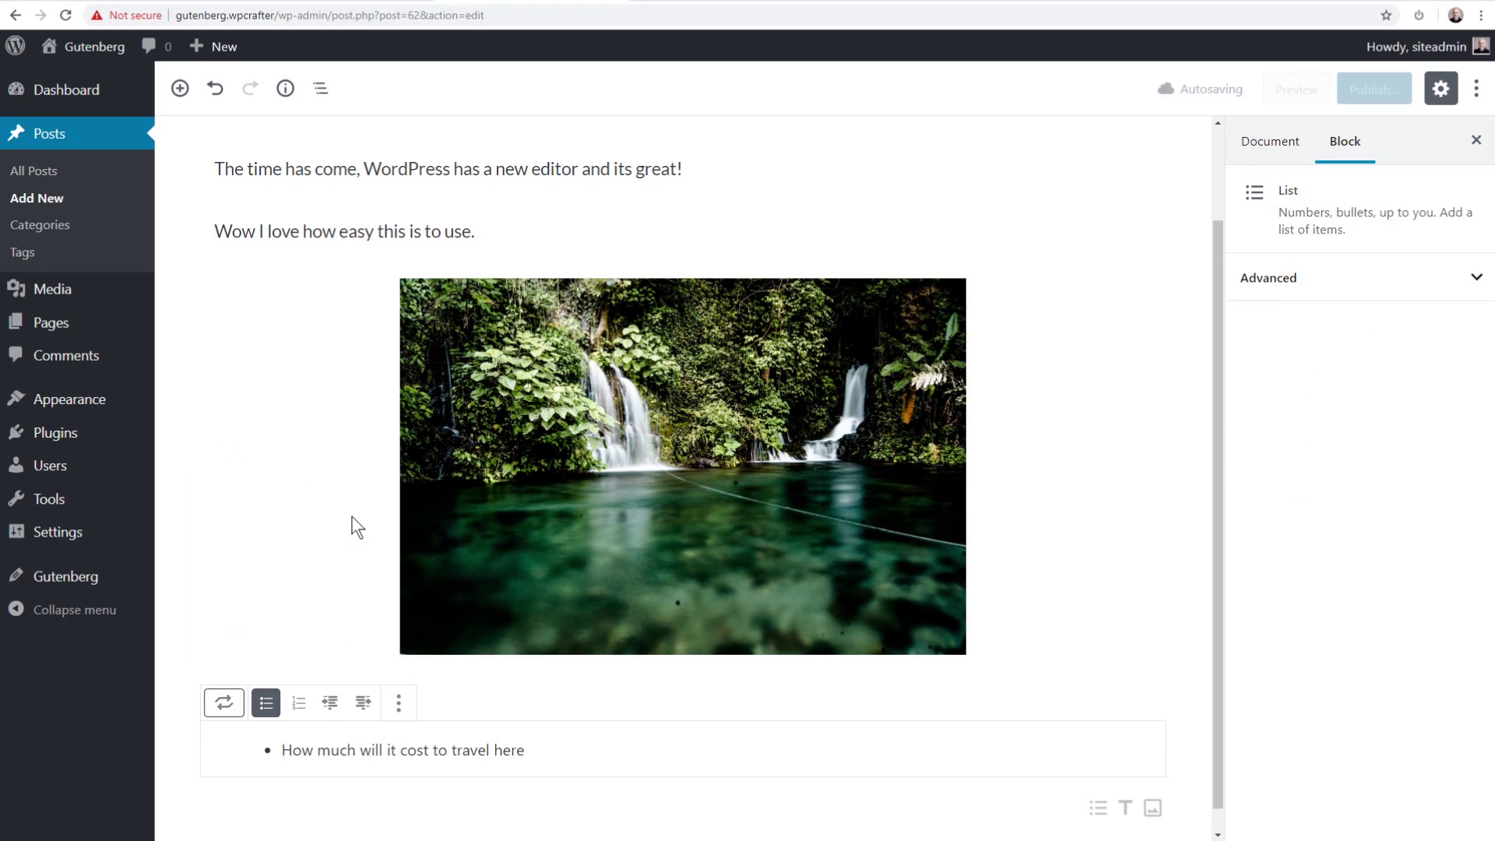
# Convert the list below the image to a numbered list and add a second item reading "How much do hotels cost".
pyautogui.click(300, 706)
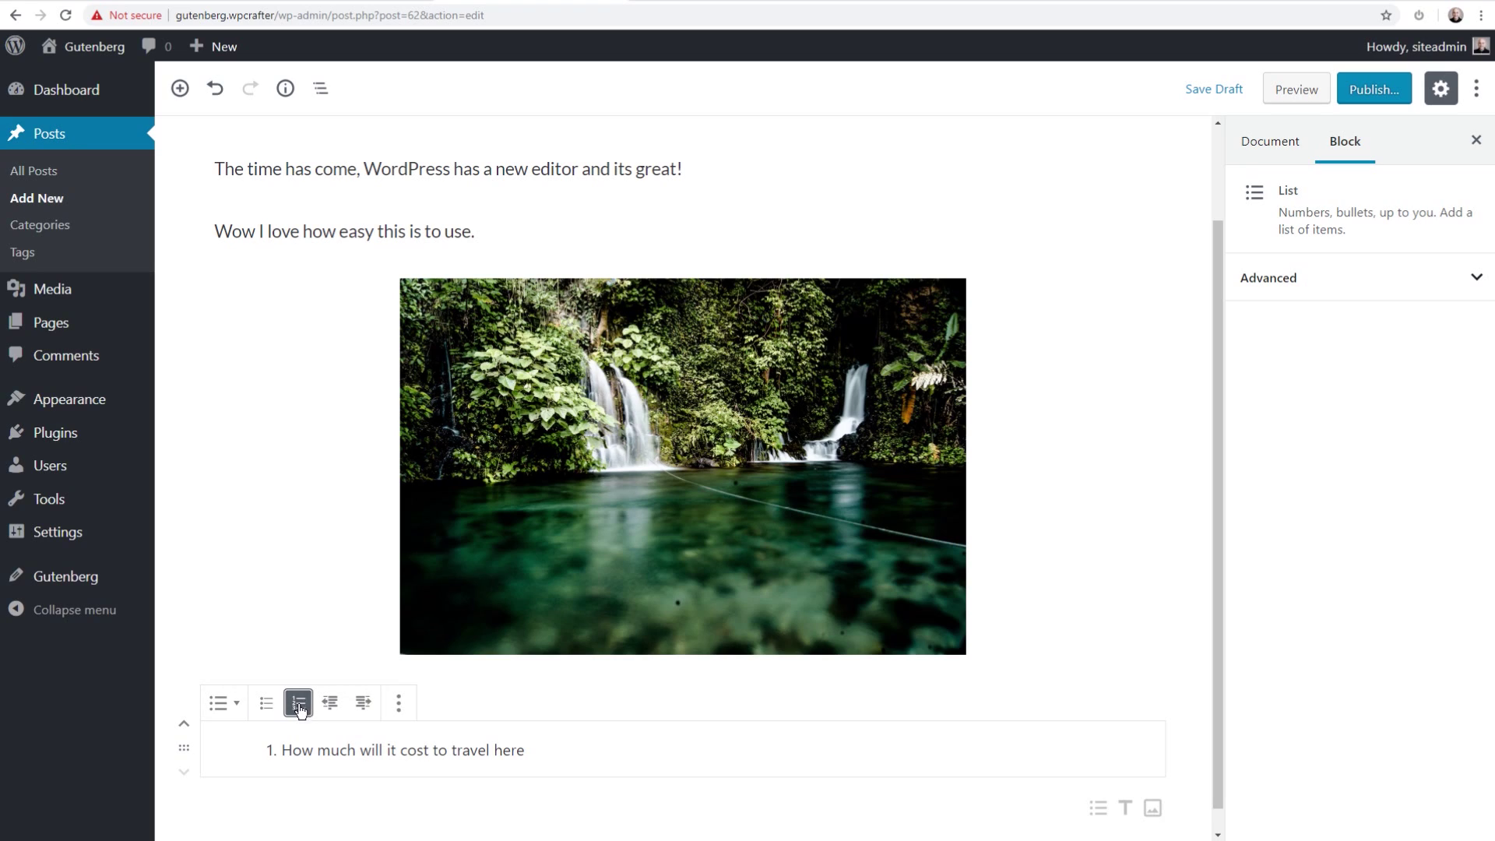
pyautogui.click(535, 754)
pyautogui.press('Return')
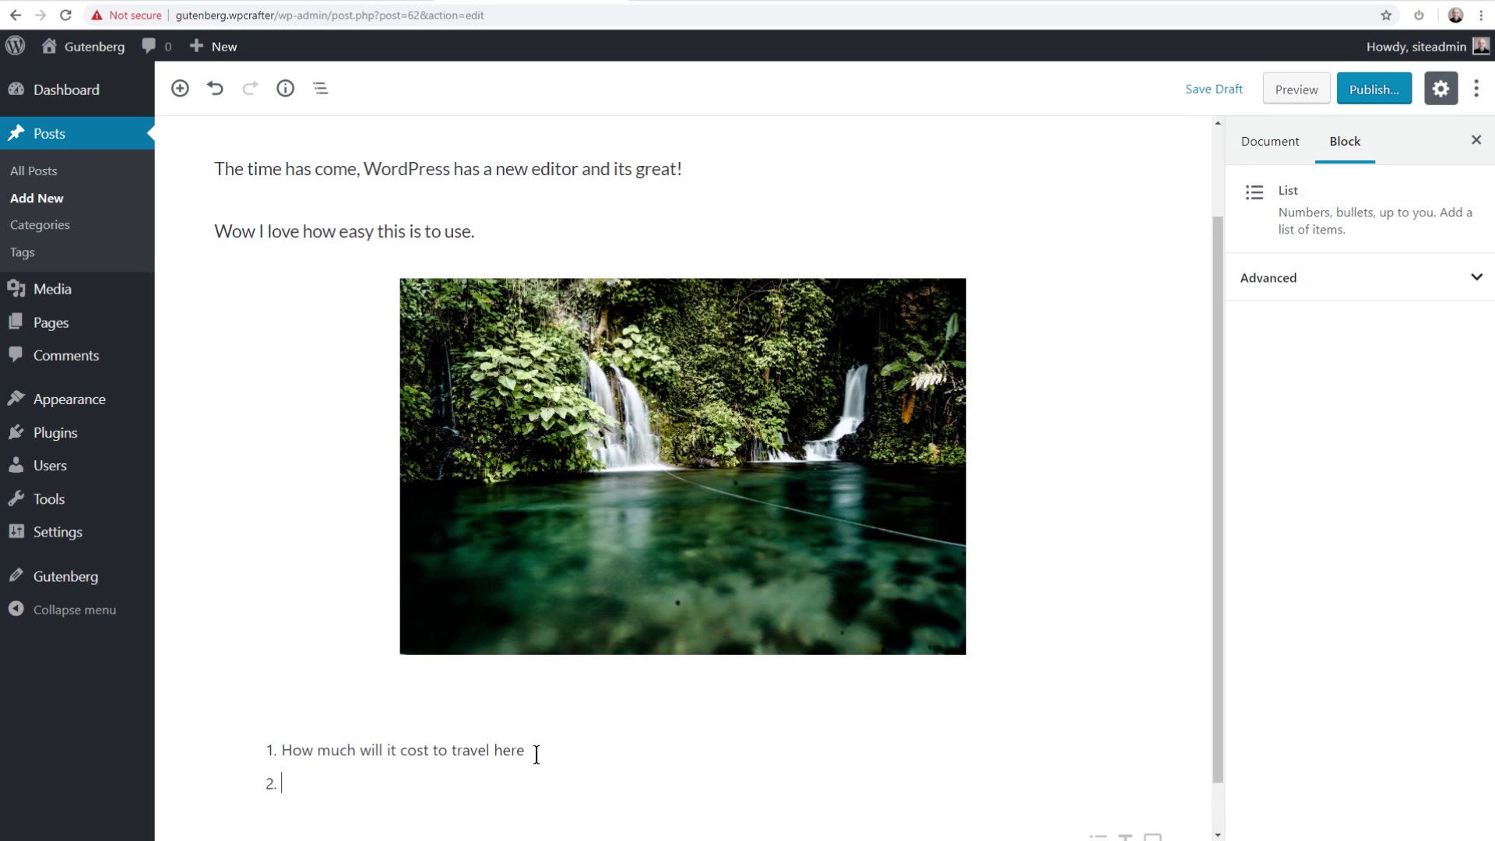
pyautogui.scroll(-1, 537, 759)
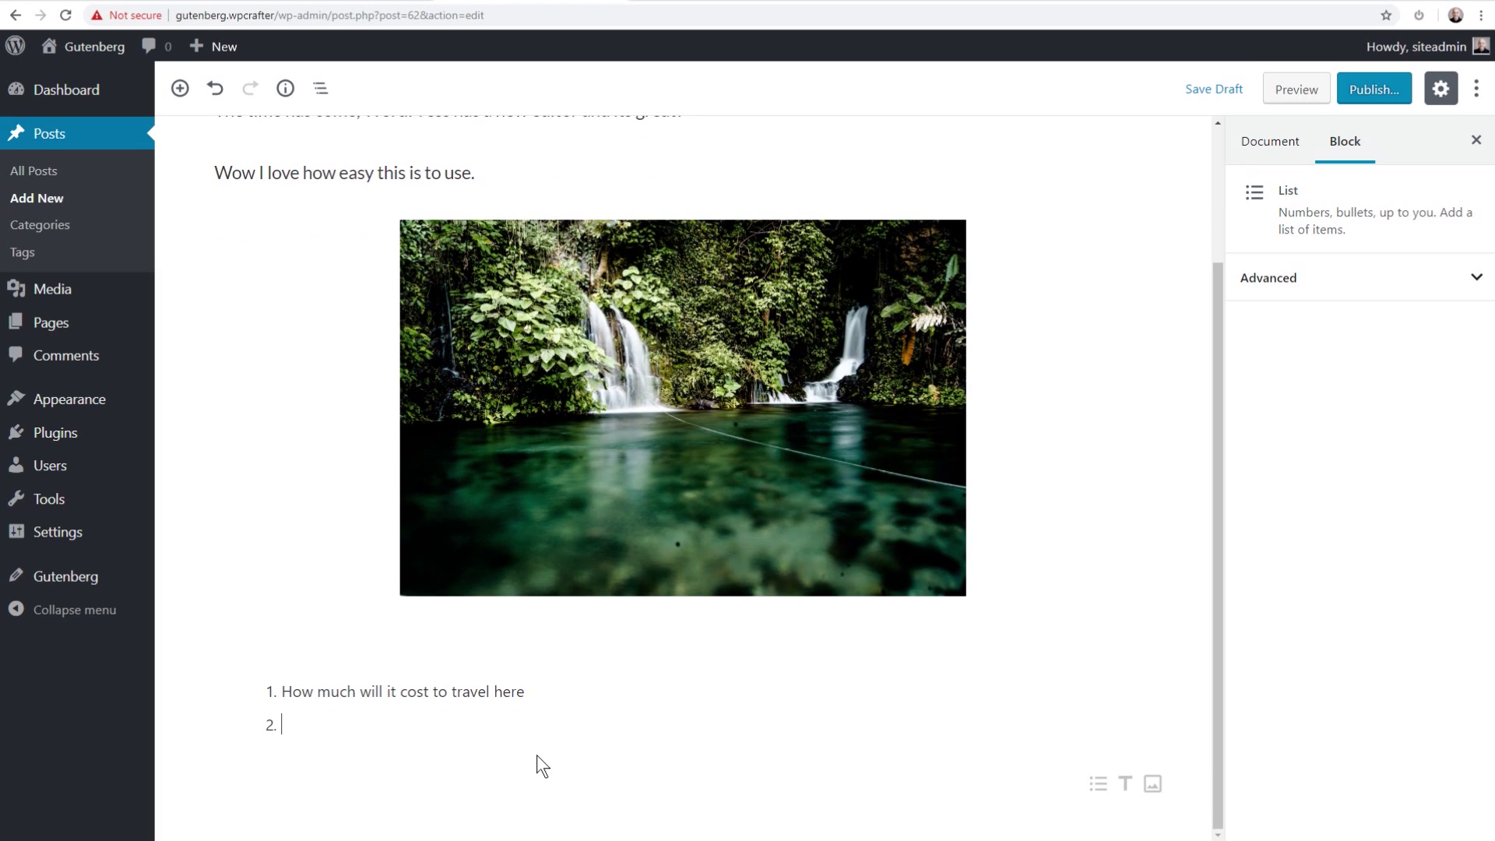
pyautogui.write('How much do hotels cost')
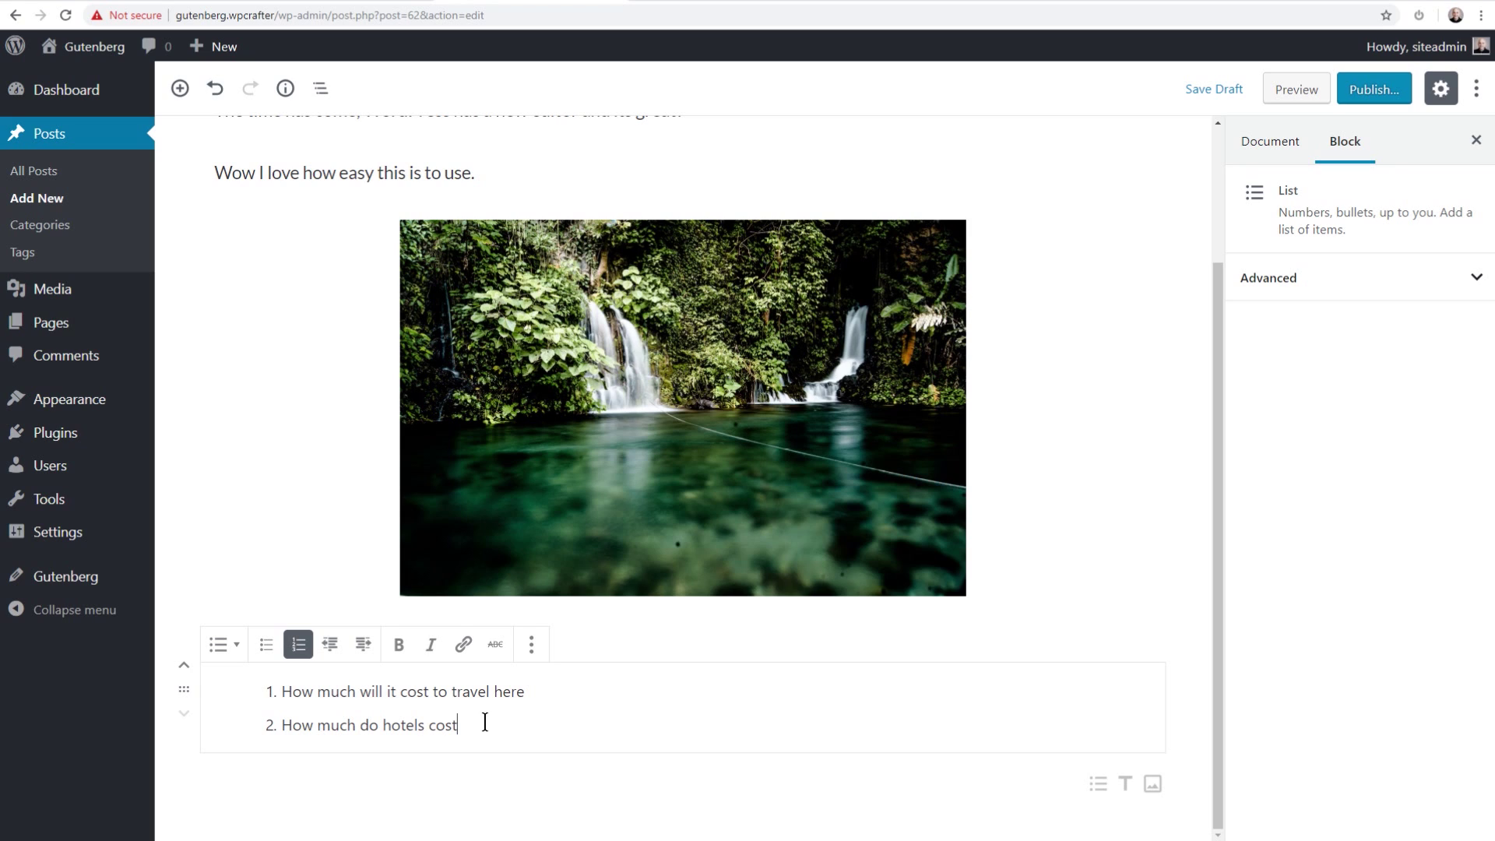
# Move the numbered list above the paragraph "Wow I love how easy this is to use." and insert an empty paragraph between them.
pyautogui.scroll(1, 484, 721)
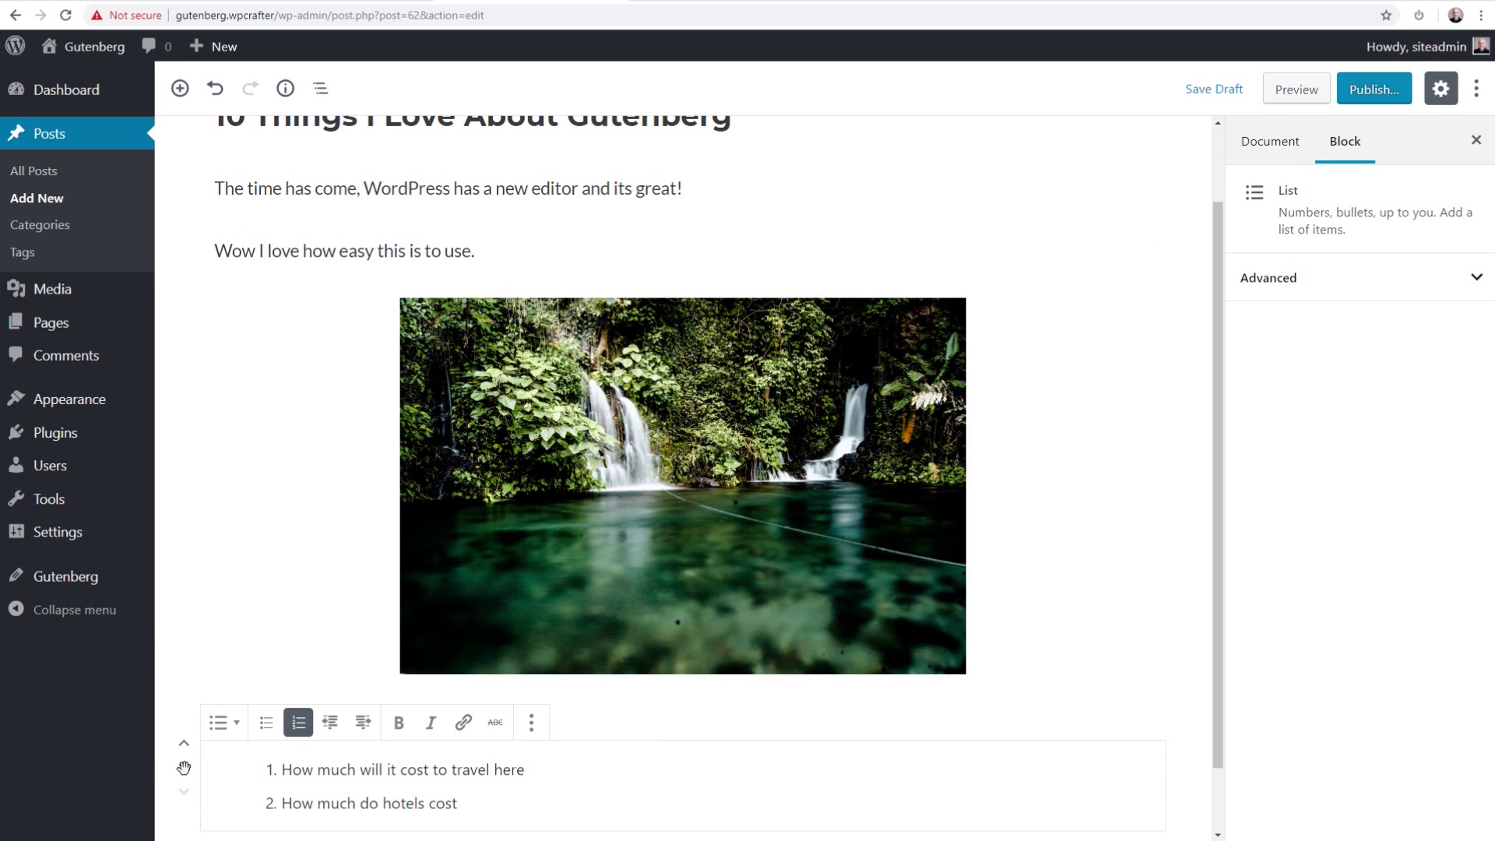
pyautogui.moveTo(184, 768); pyautogui.dragTo(259, 240)
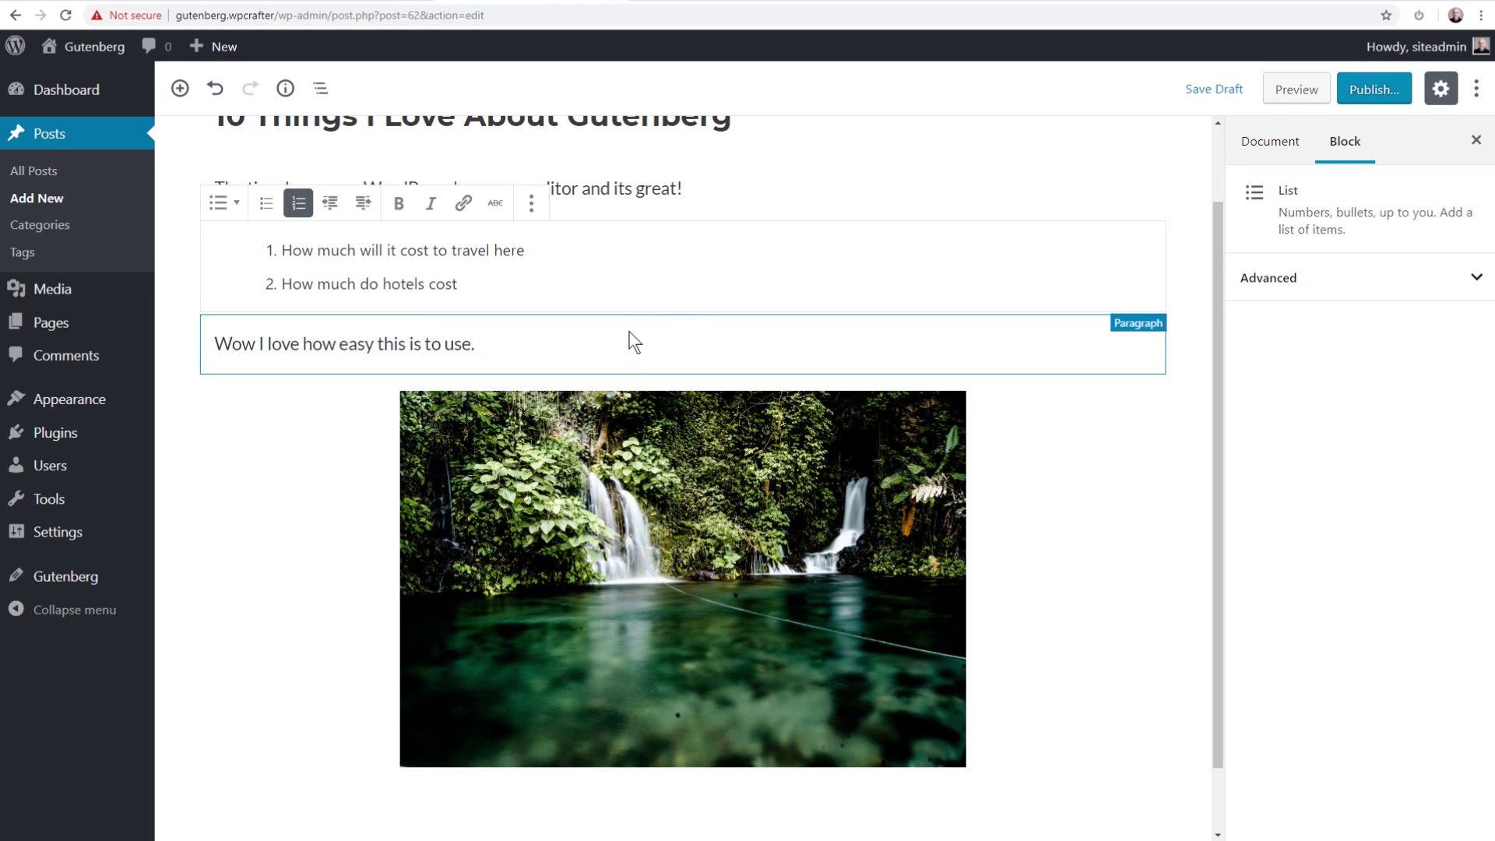
pyautogui.click(684, 317)
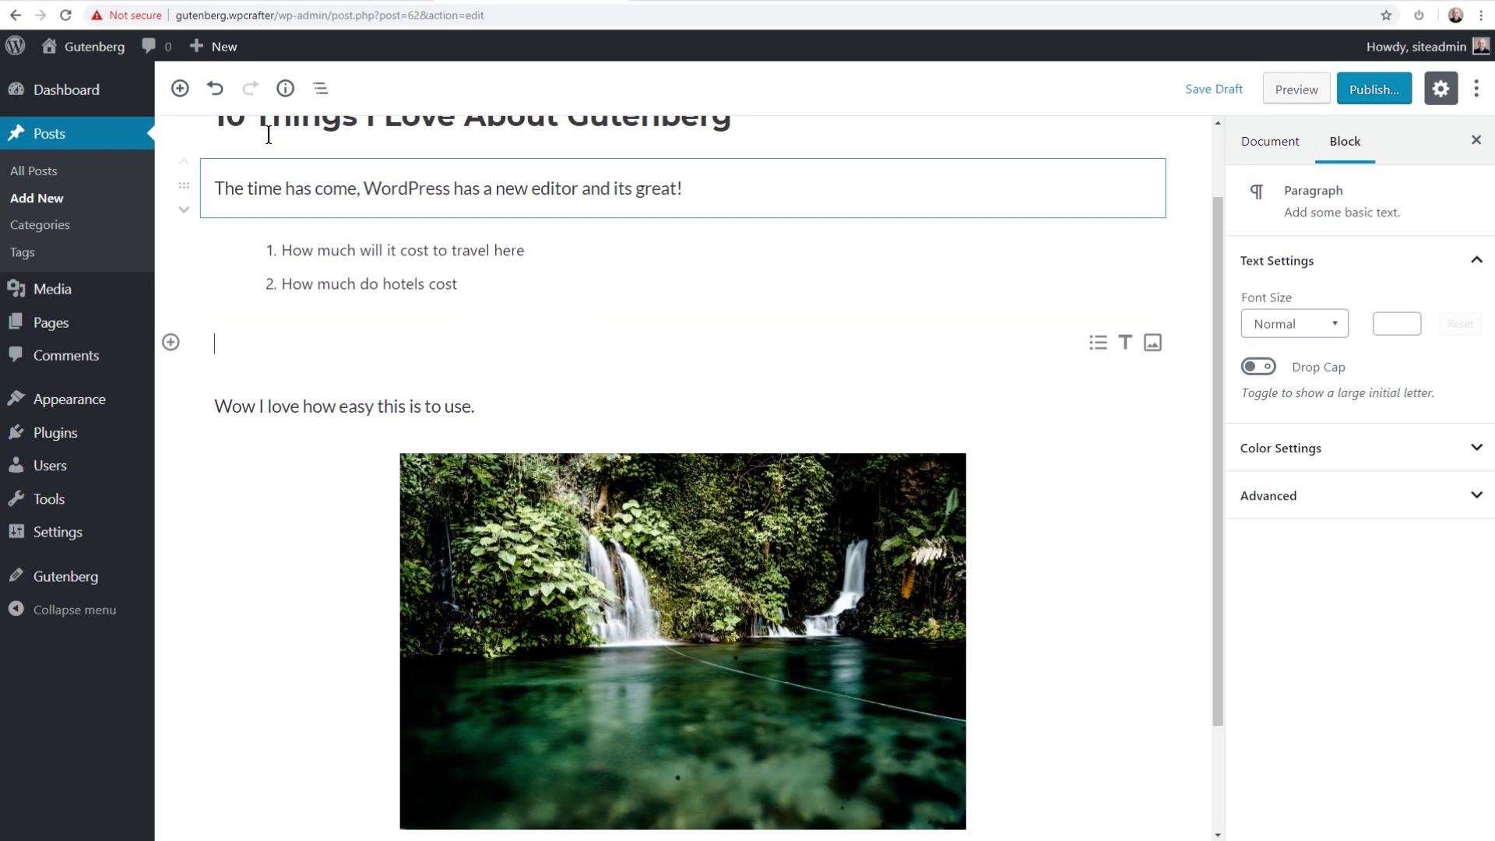
# Check the post's content structure and look through its document settings, including status, categories, tags, excerpt and Astra options.
pyautogui.click(285, 91)
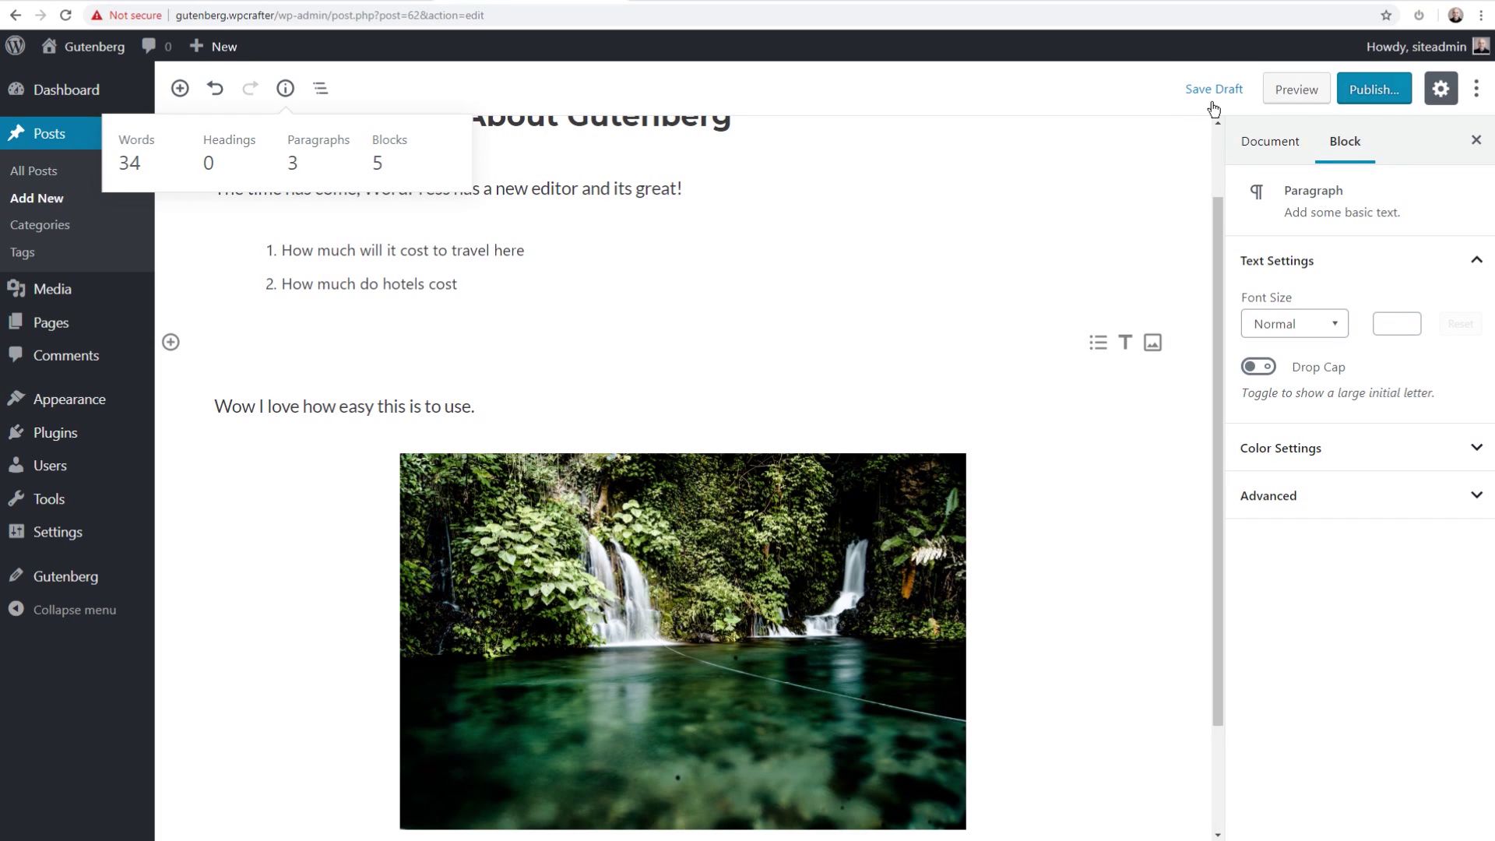
pyautogui.click(1268, 150)
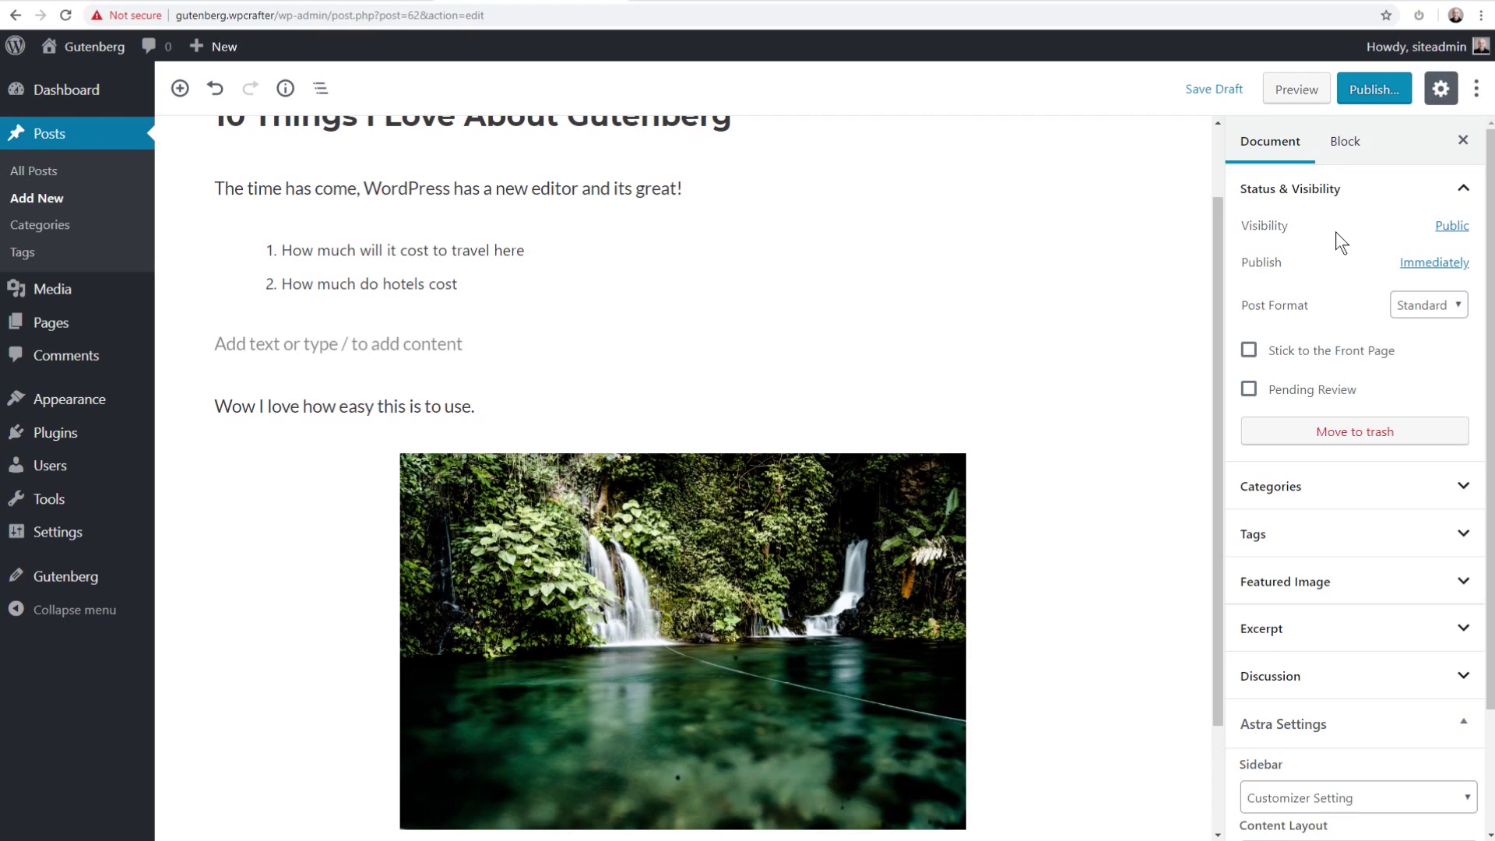
pyautogui.scroll(-2, 1340, 269)
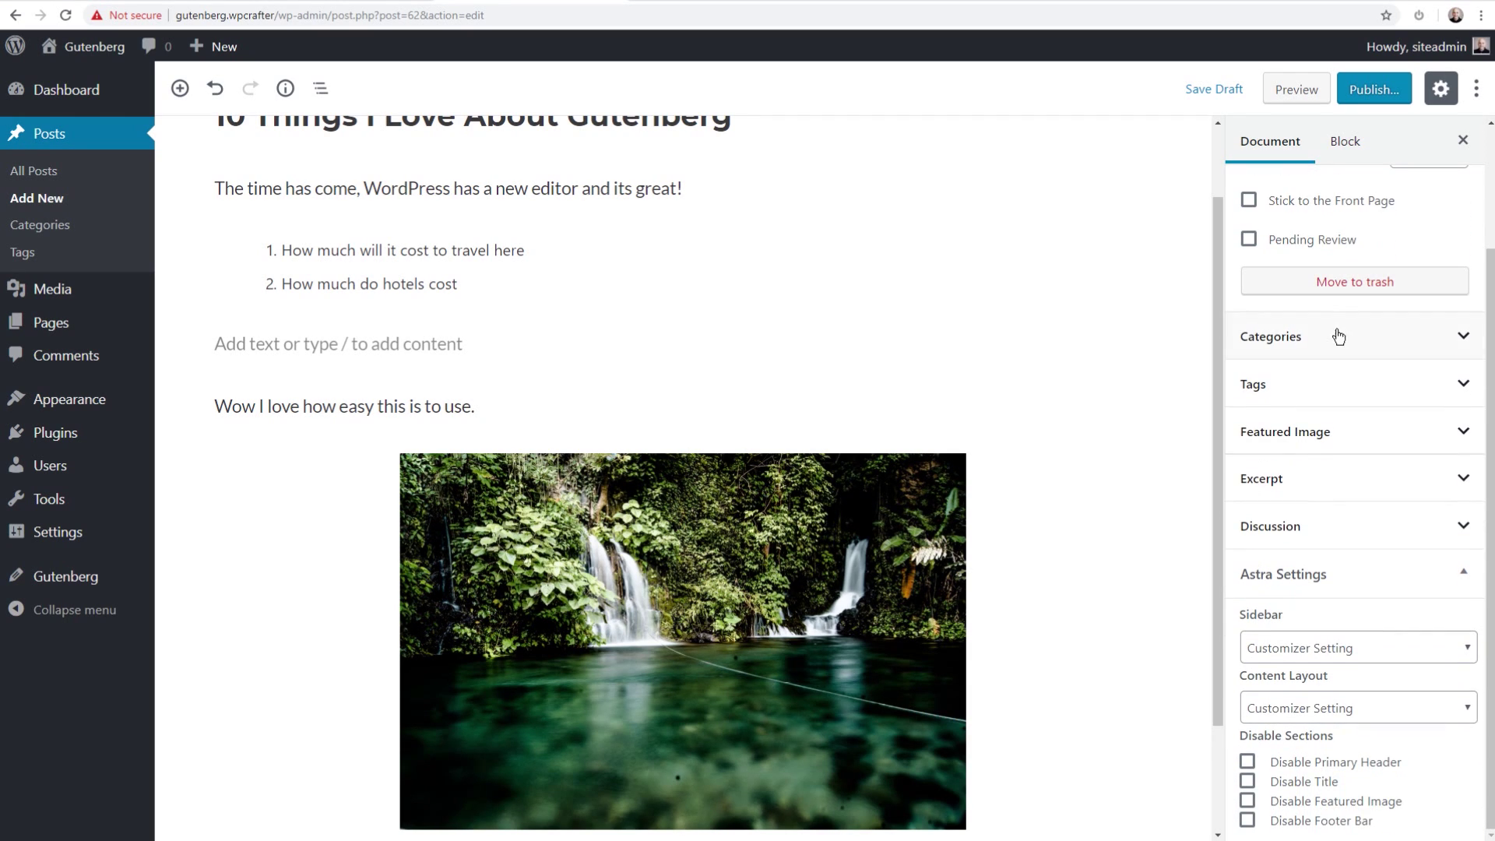
pyautogui.click(1292, 345)
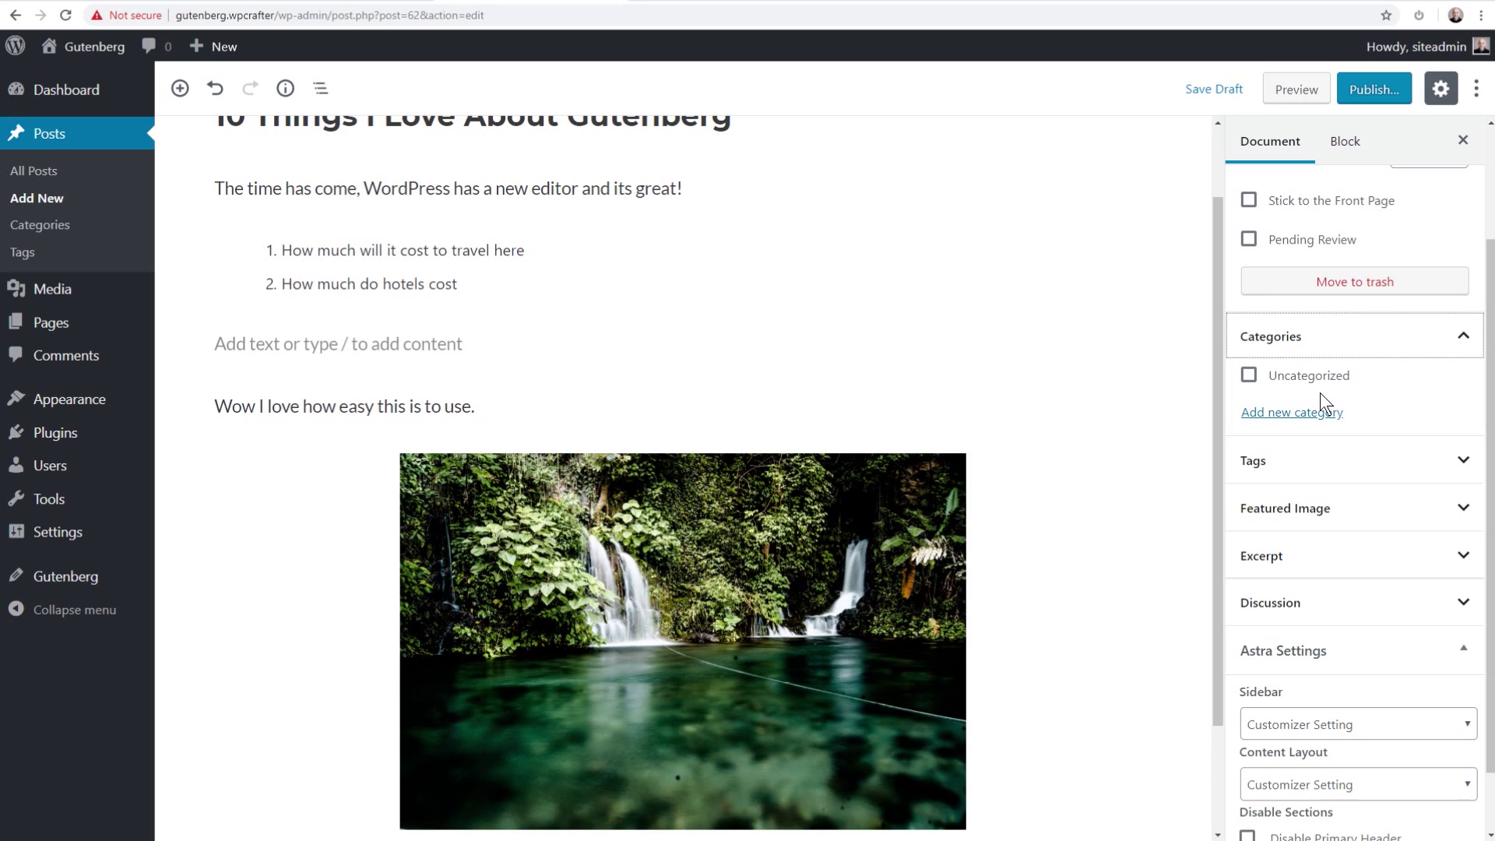
pyautogui.click(1300, 467)
pyautogui.click(1302, 473)
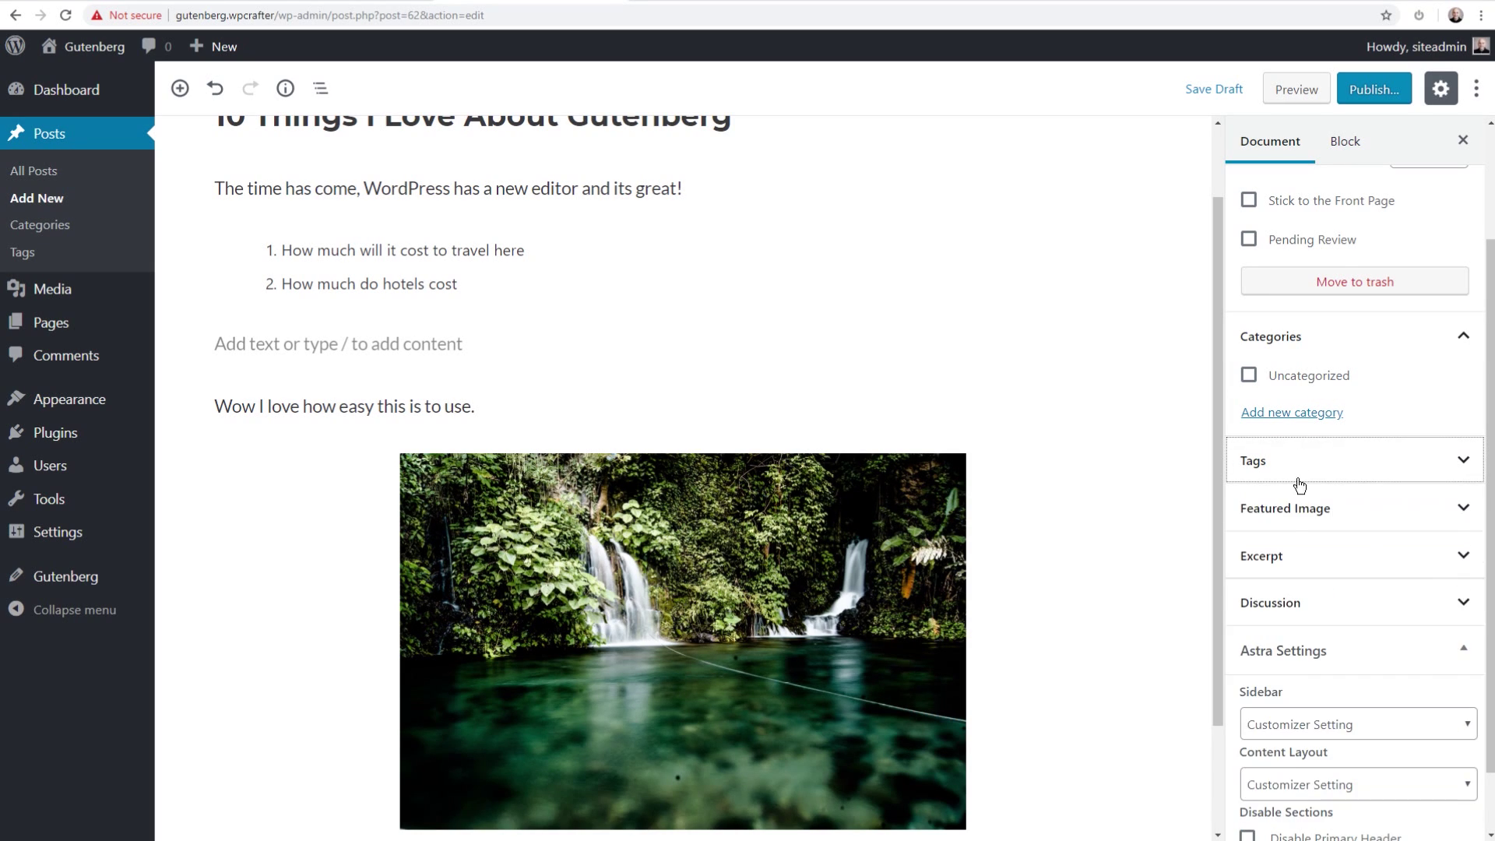
pyautogui.click(1312, 557)
pyautogui.scroll(-3, 1324, 576)
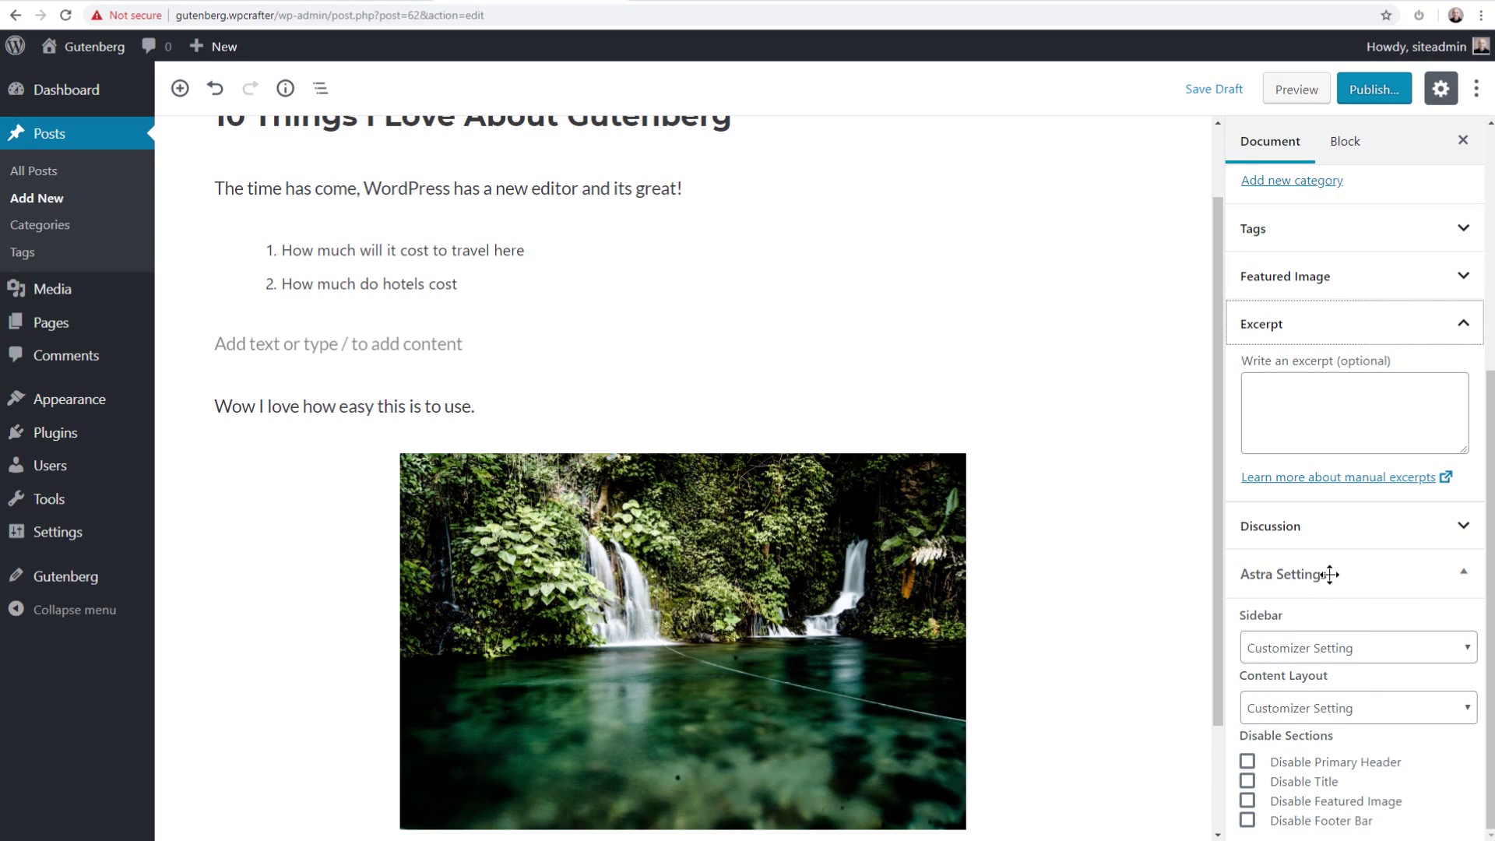
pyautogui.scroll(5, 1323, 568)
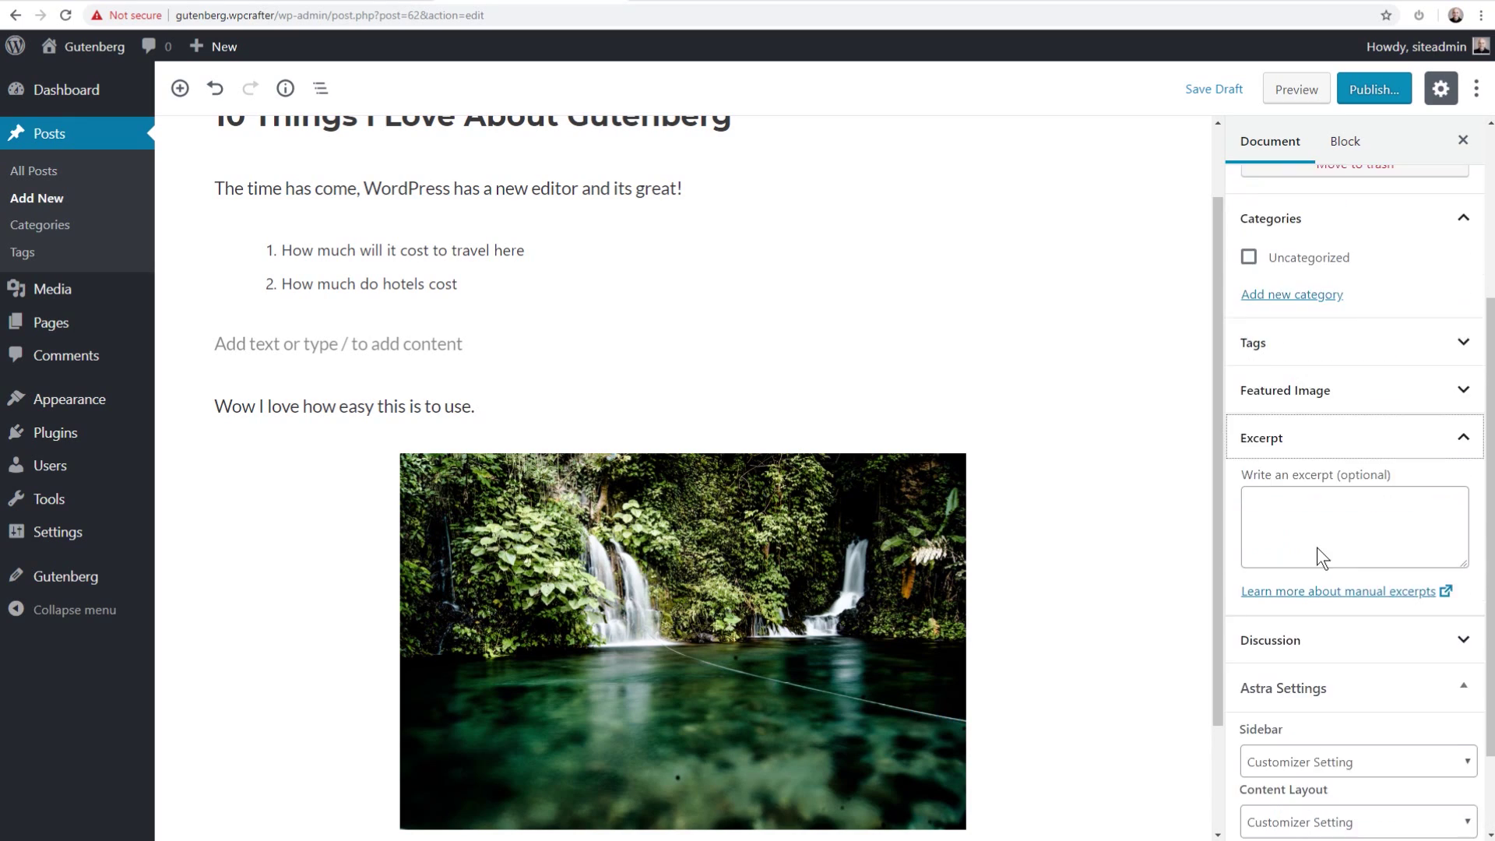
pyautogui.scroll(2, 939, 306)
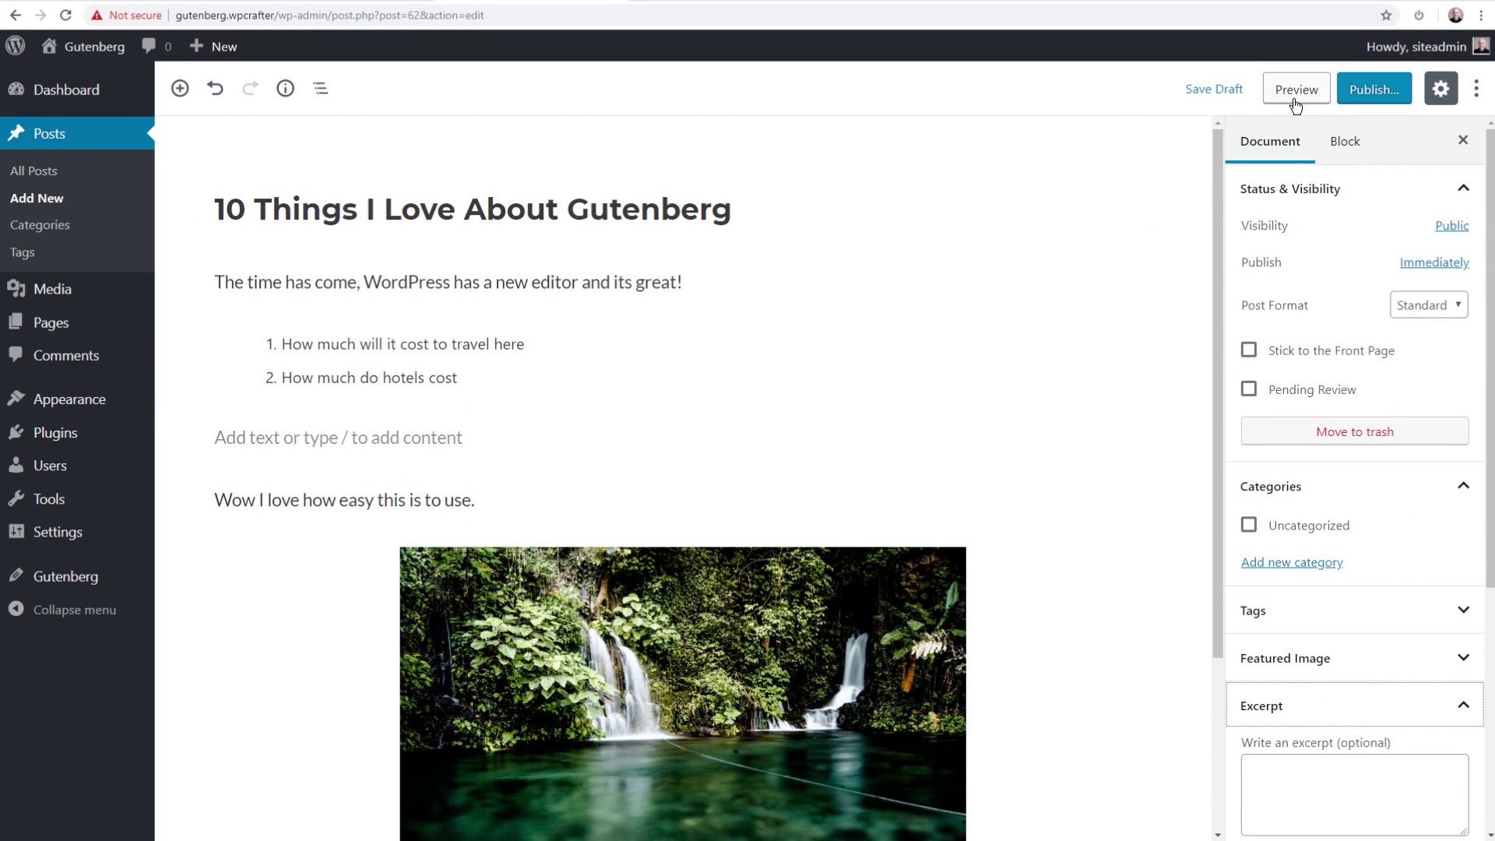
# Review the visibility options and tag suggestion in the pre-publish checks, publish the post and dismiss the notice.
pyautogui.click(1364, 92)
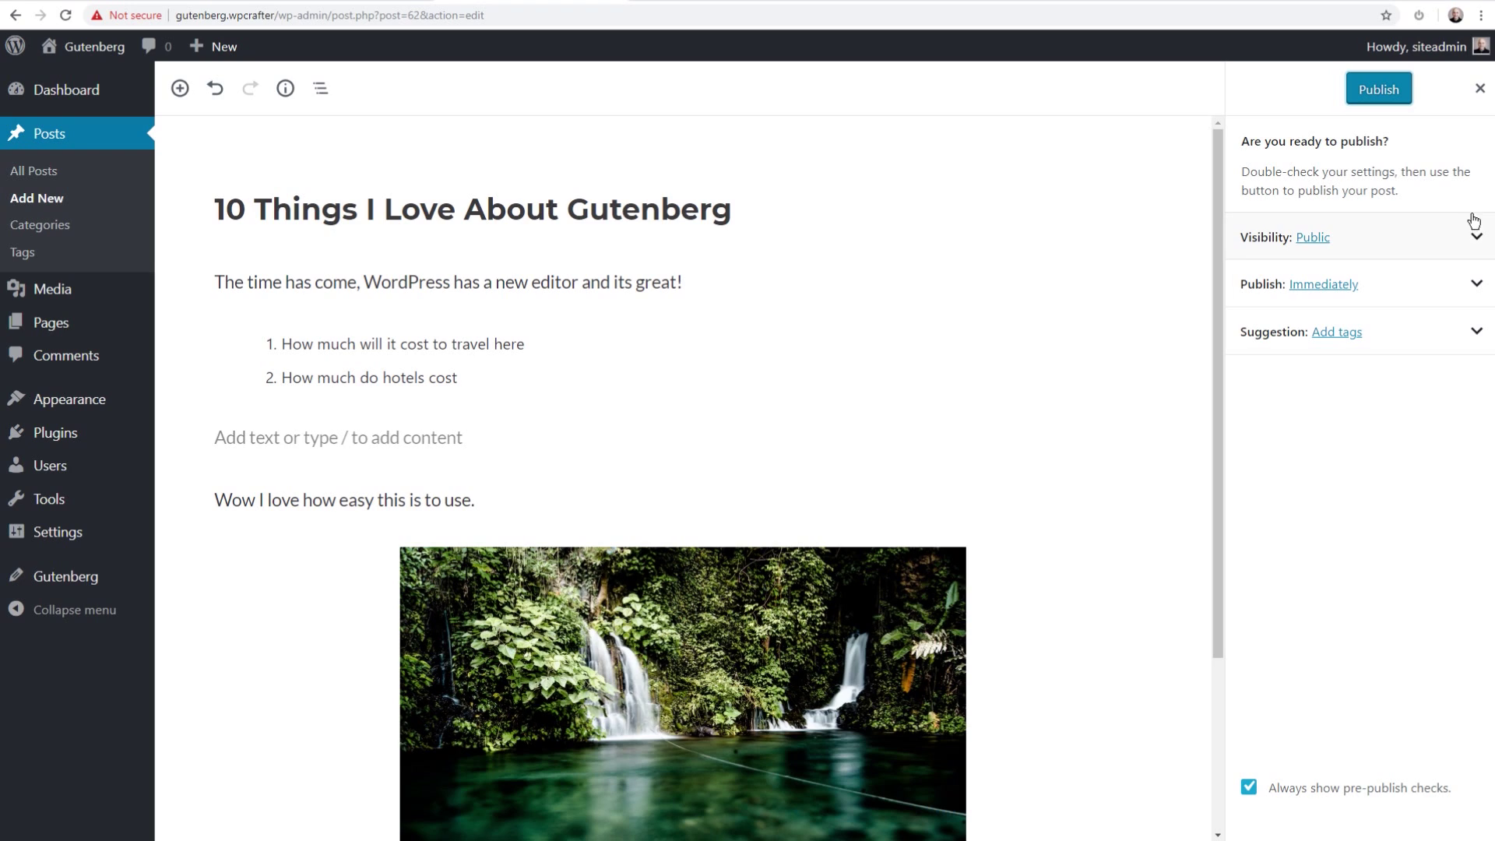
pyautogui.click(1476, 237)
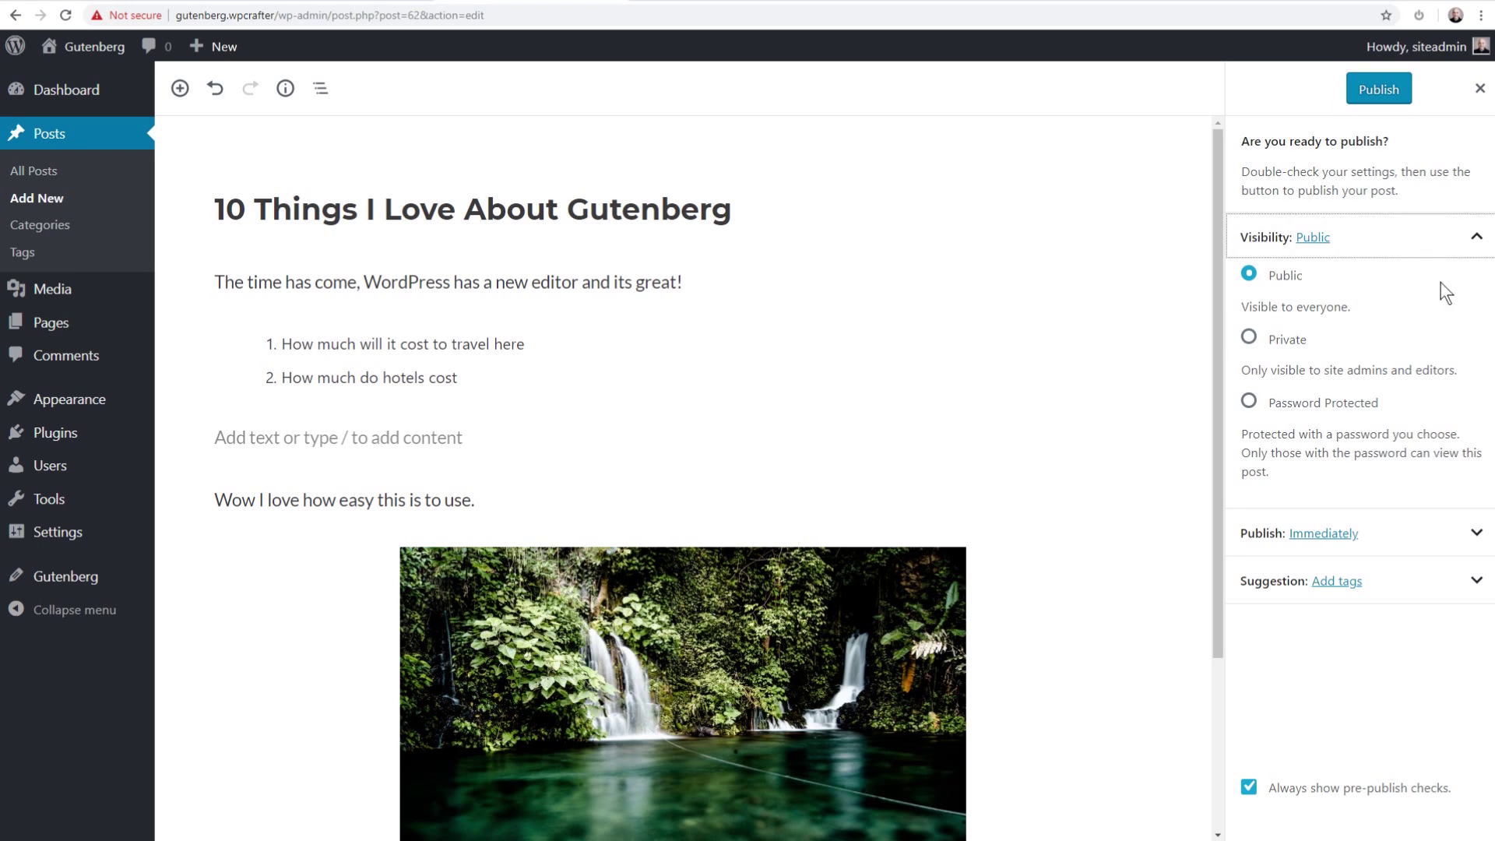
pyautogui.click(1475, 237)
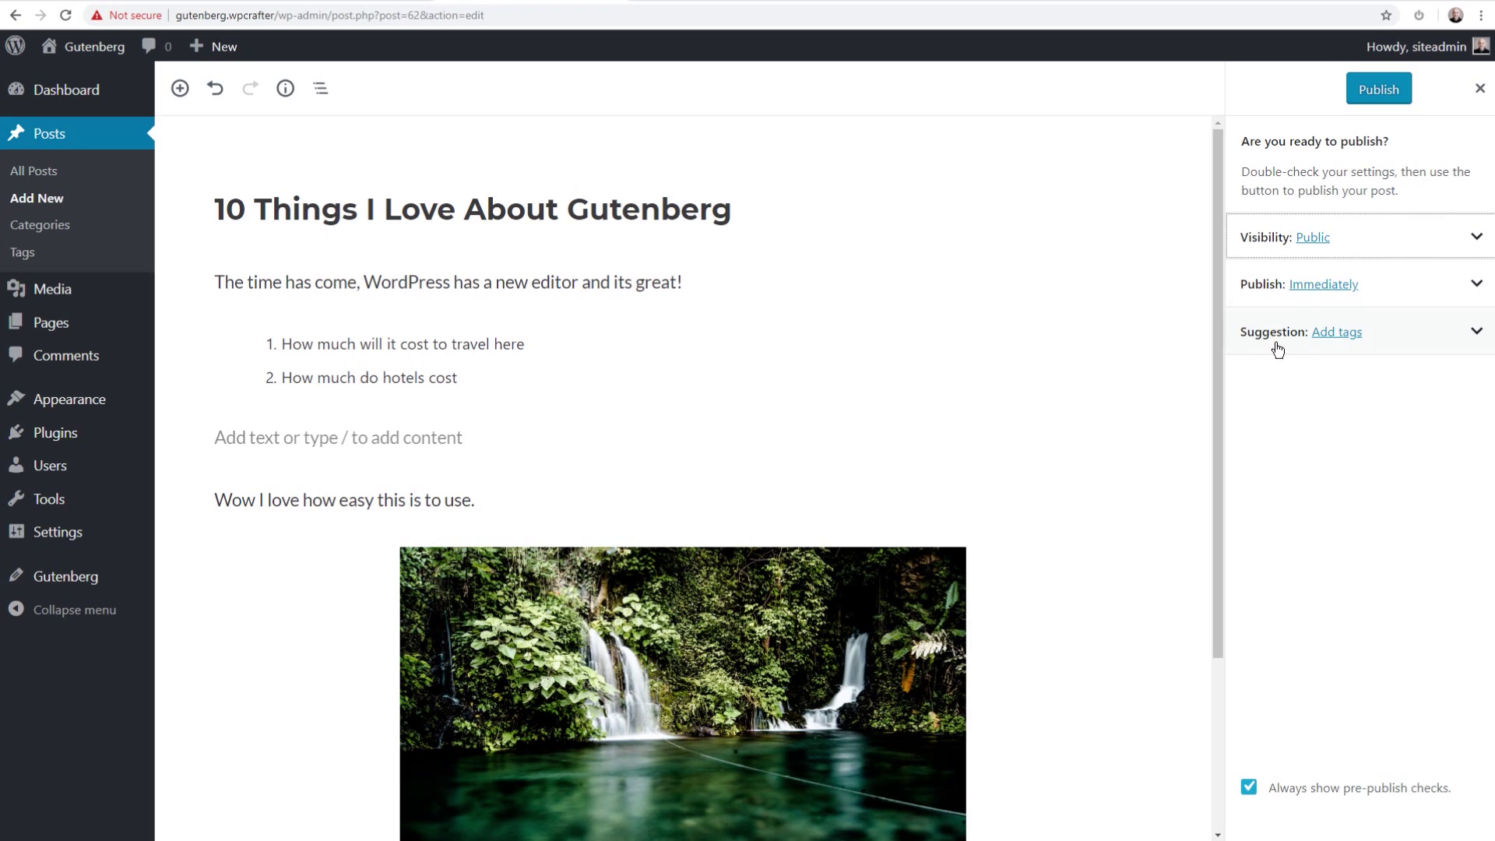
pyautogui.click(1478, 333)
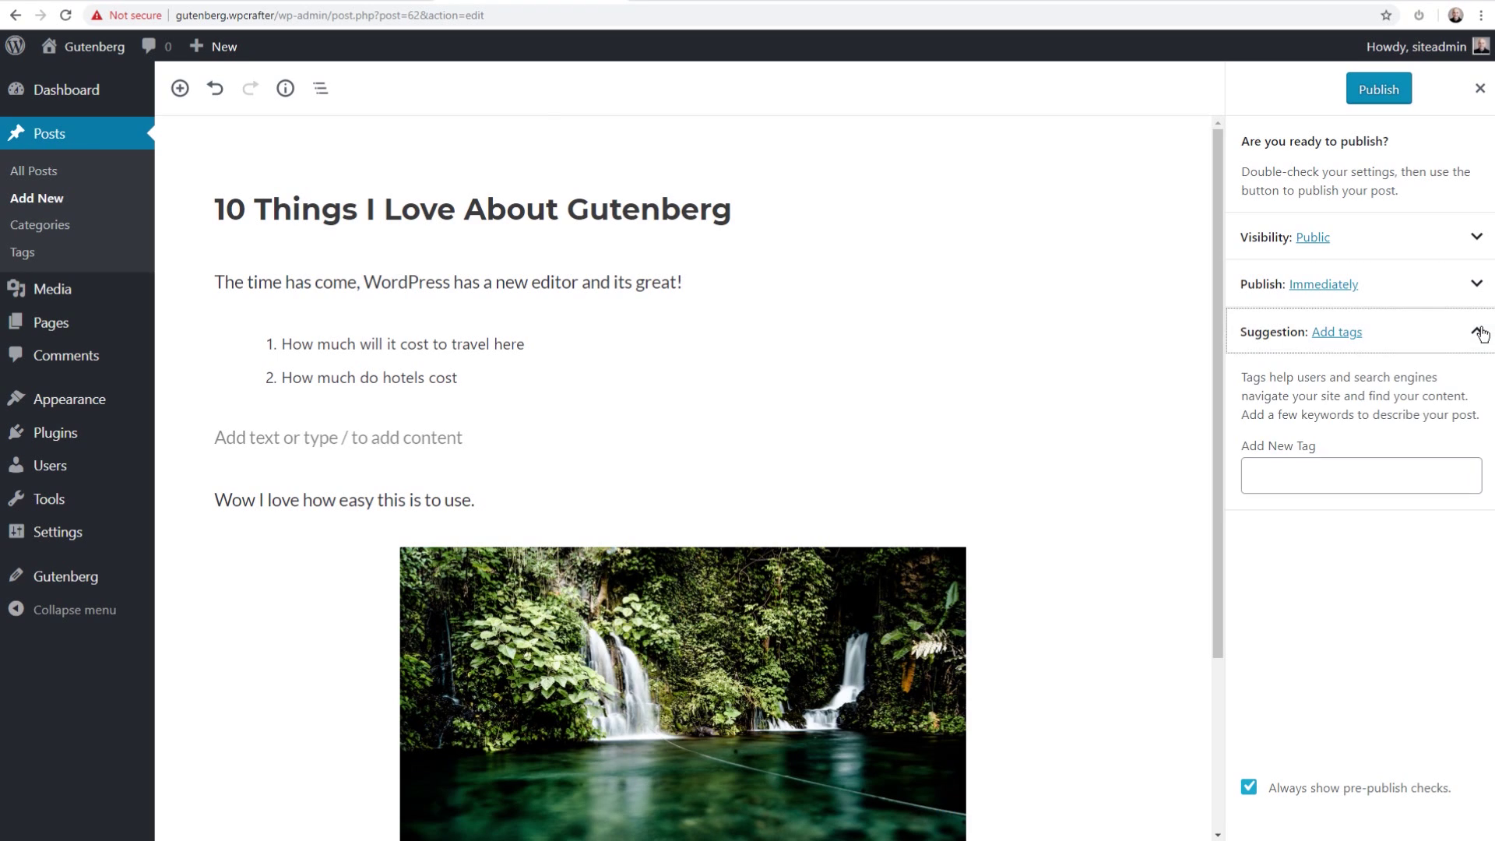
pyautogui.click(1368, 92)
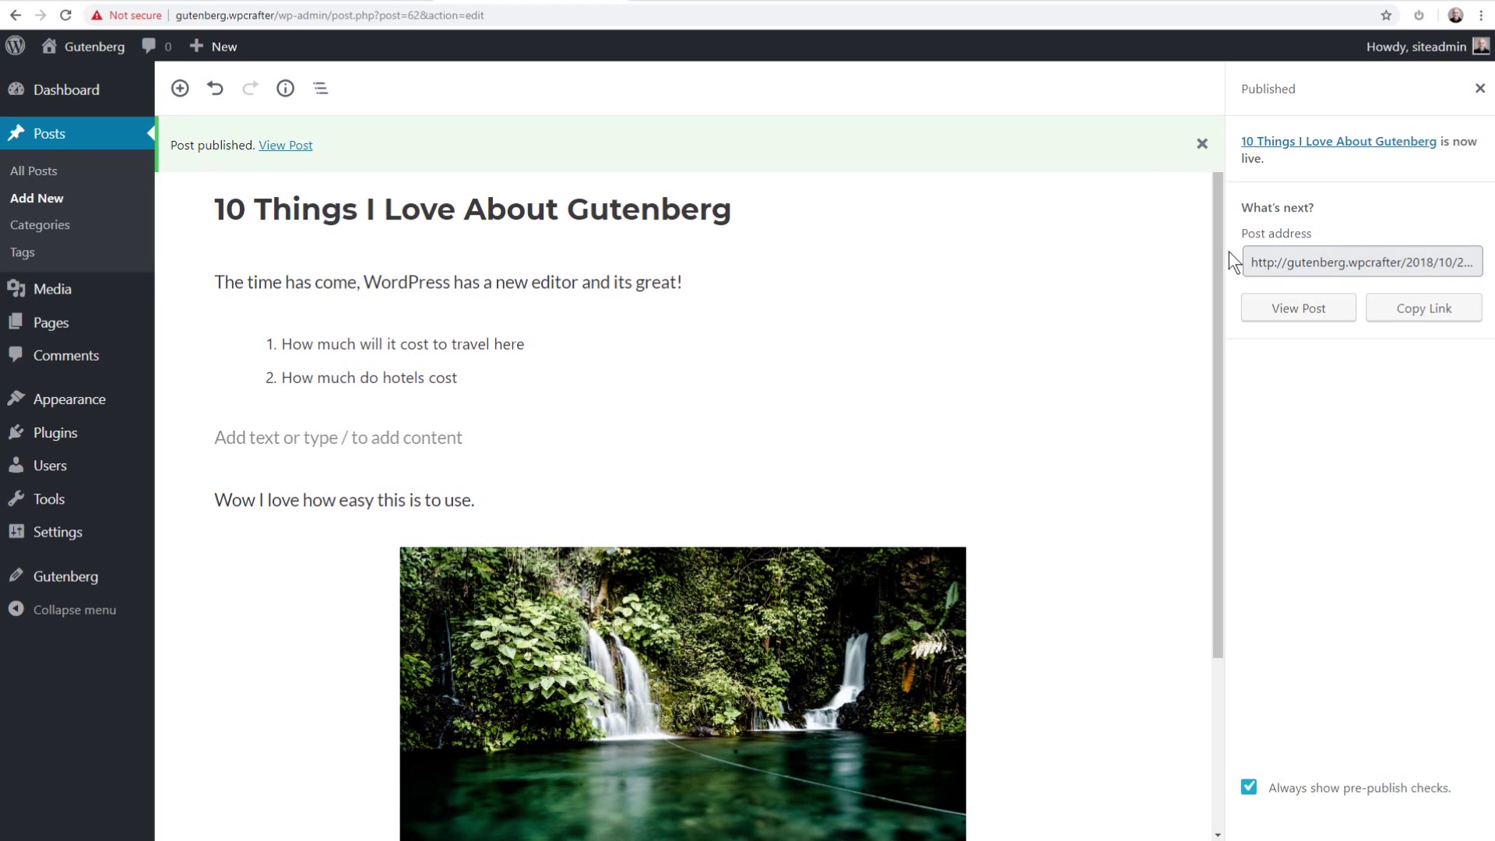
pyautogui.click(1202, 144)
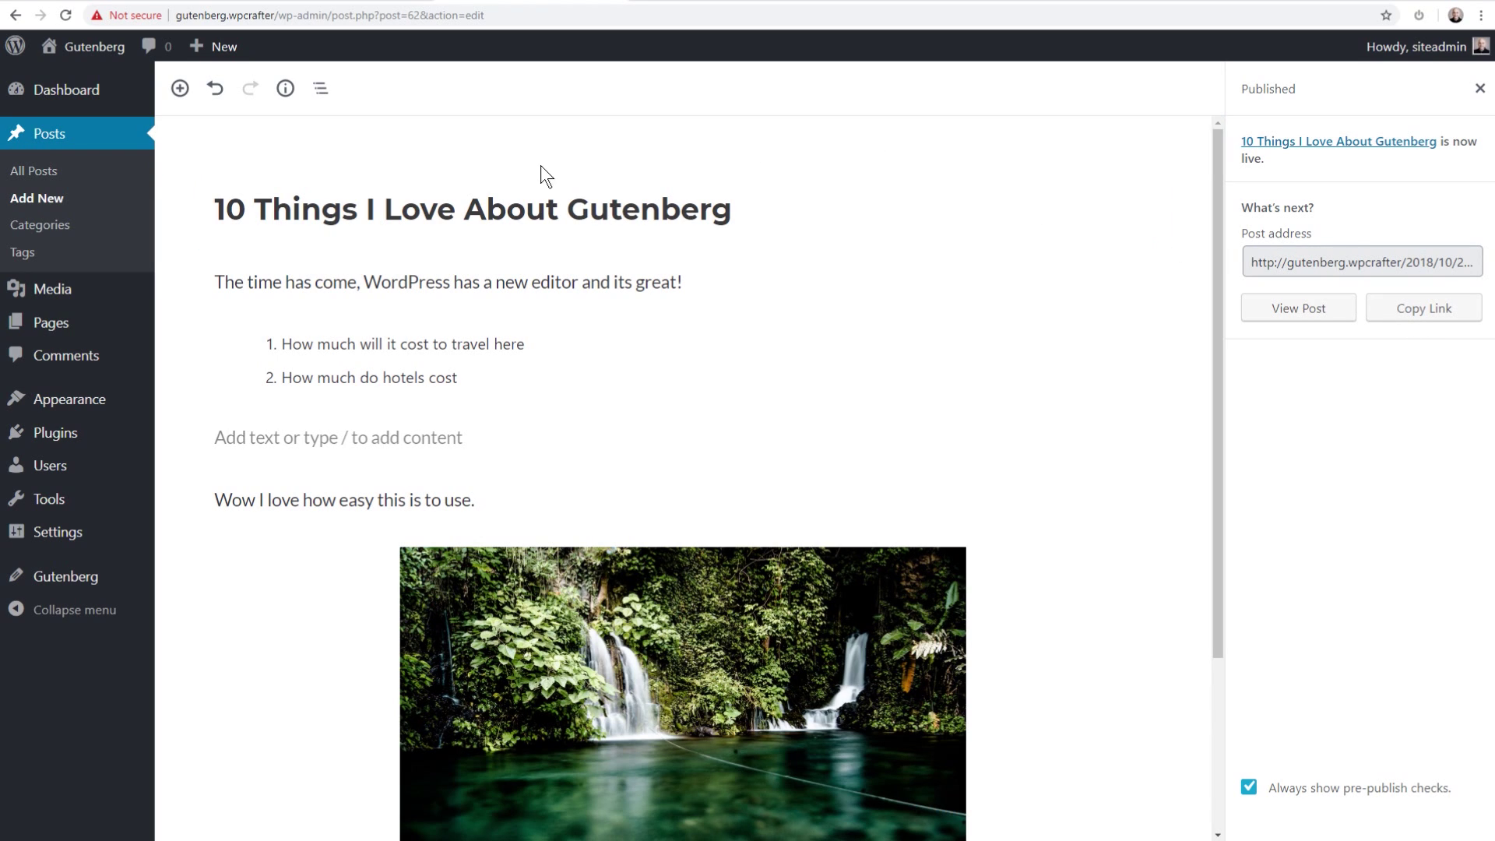
# Open the permalink slug of the post "10 Things I Love About Gutenberg" for editing and select its text.
pyautogui.click(387, 210)
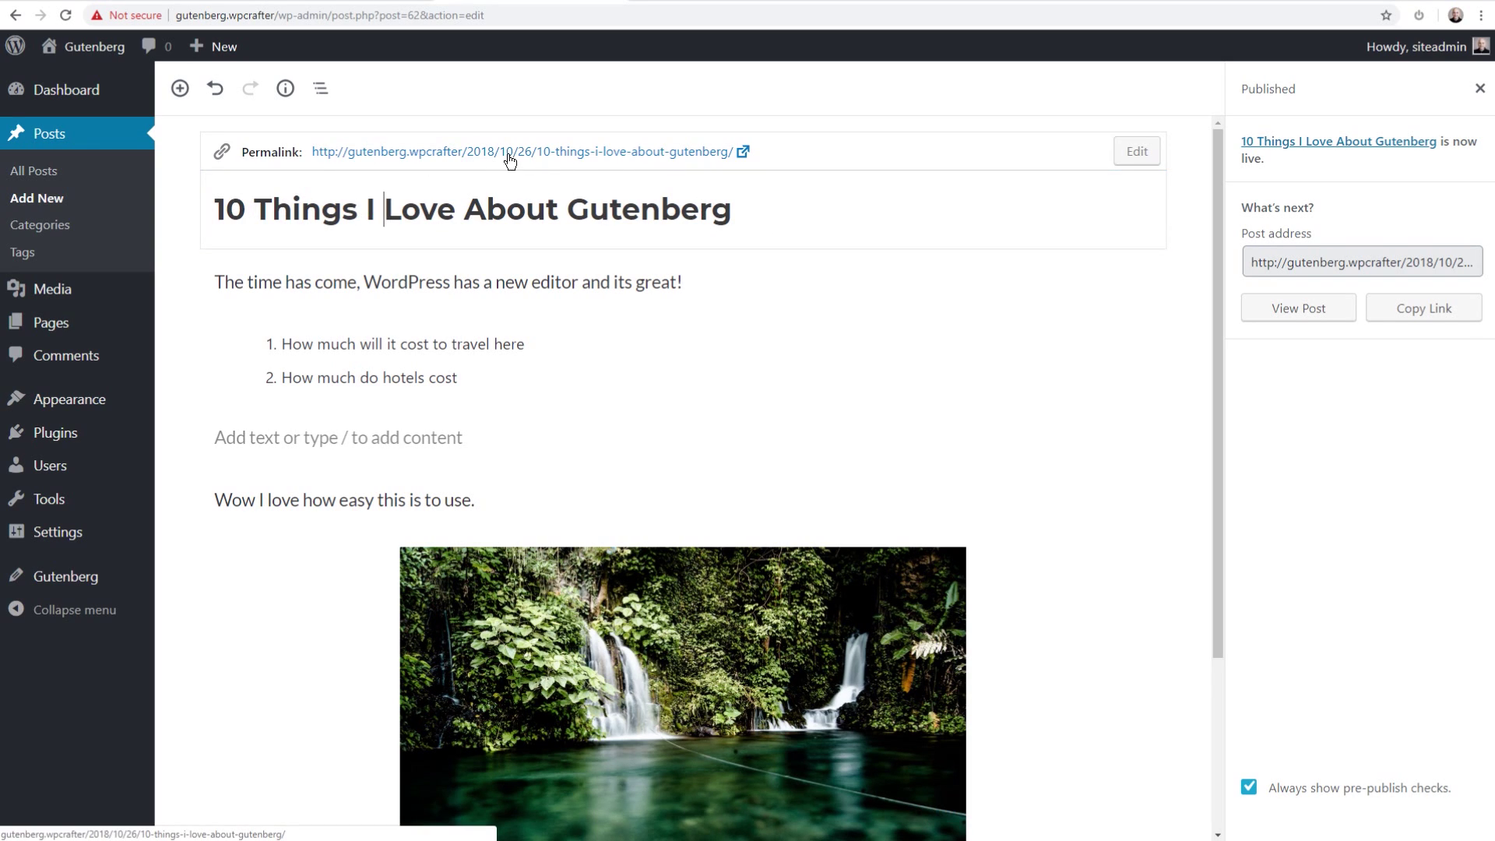
pyautogui.click(1136, 151)
pyautogui.moveTo(540, 150); pyautogui.dragTo(771, 144)
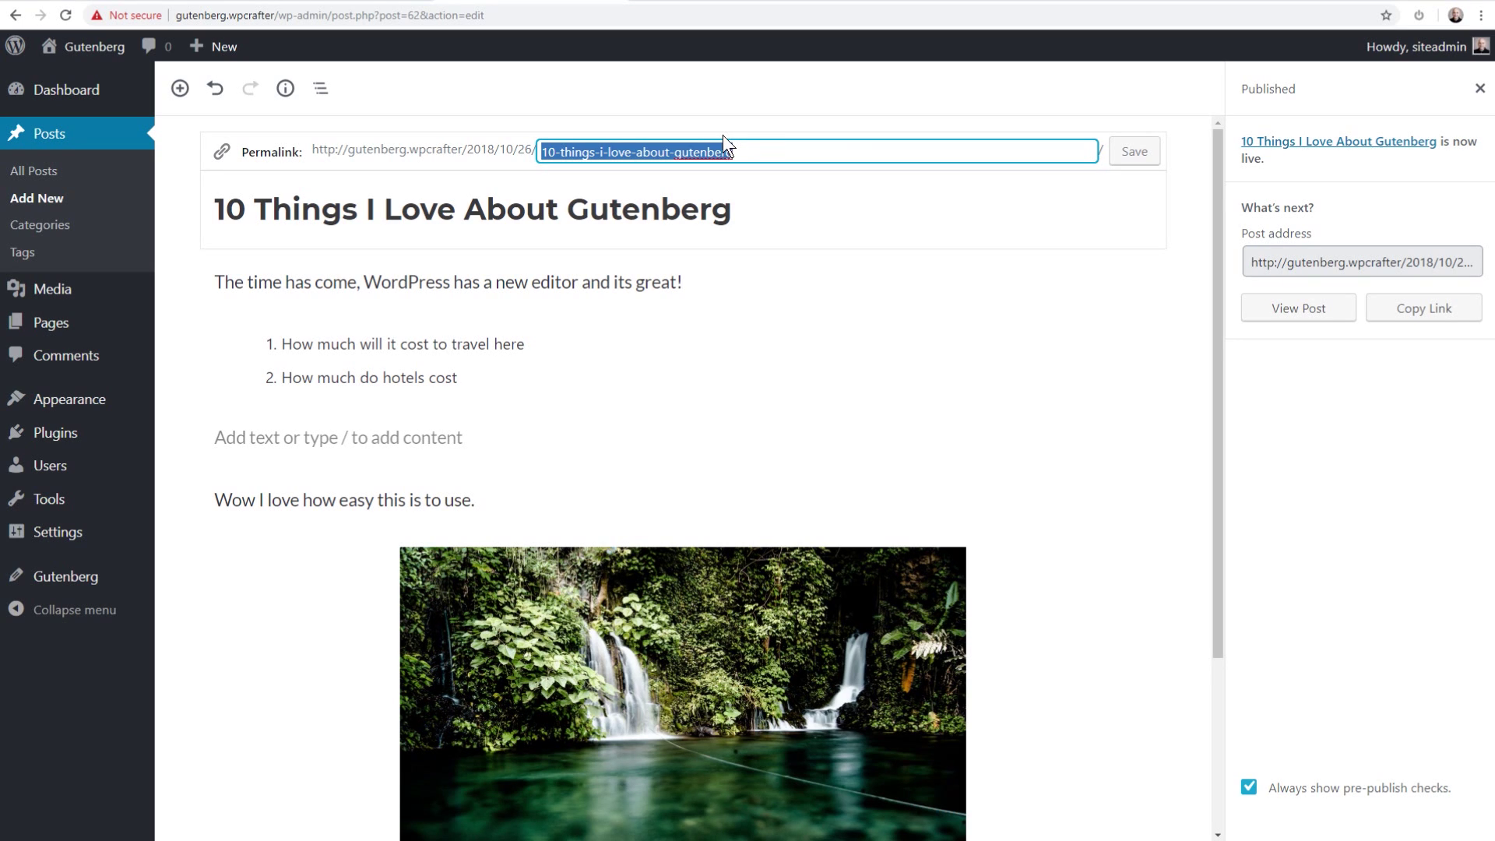
# Switch to the post "How to choose website hosting" and use its document outline to visit "The second criterion is security." and the title.
pyautogui.click(714, 2)
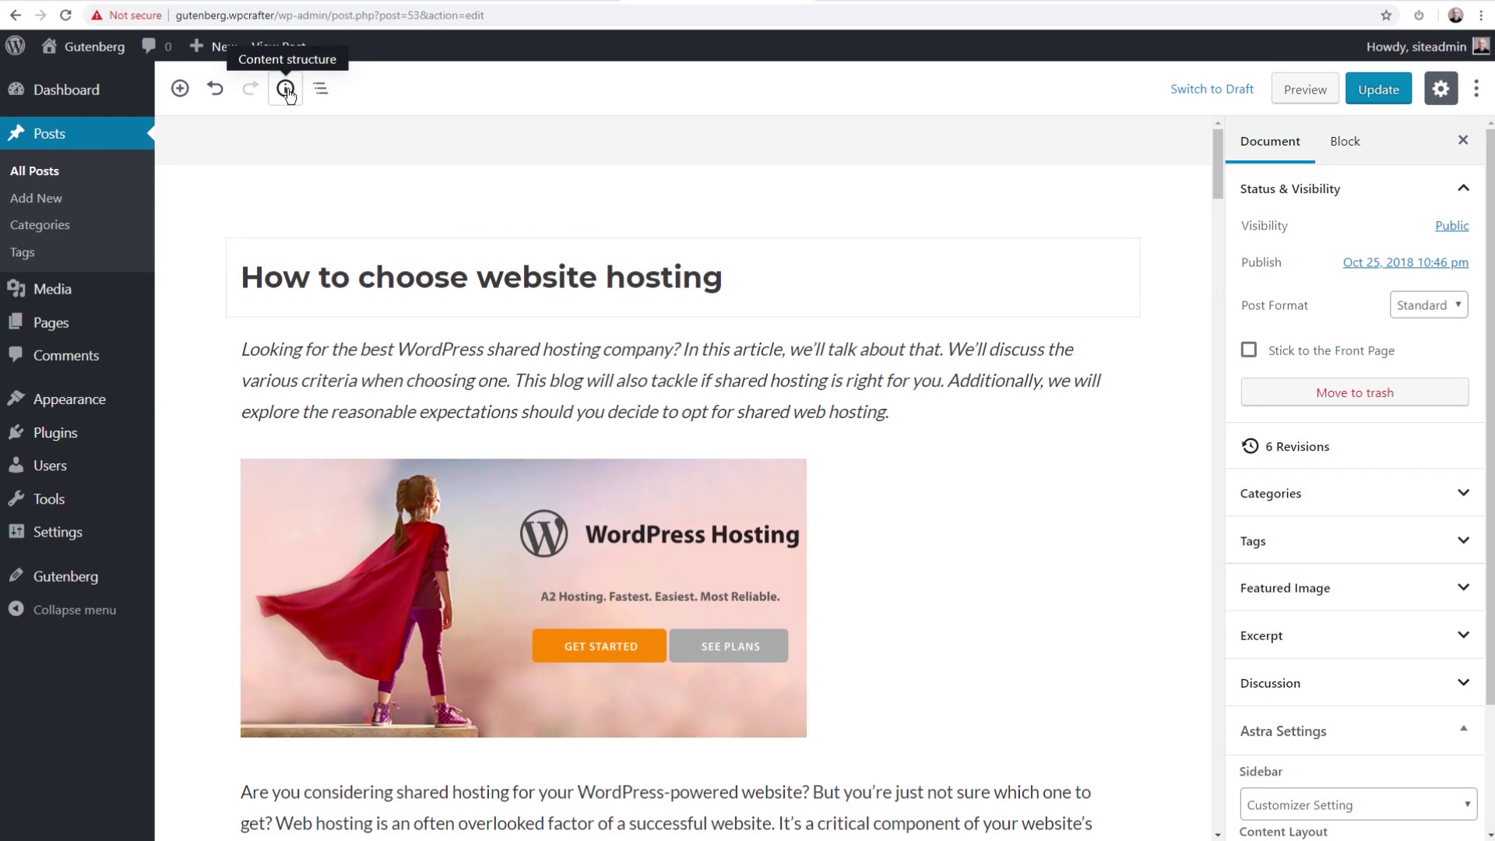
pyautogui.click(286, 91)
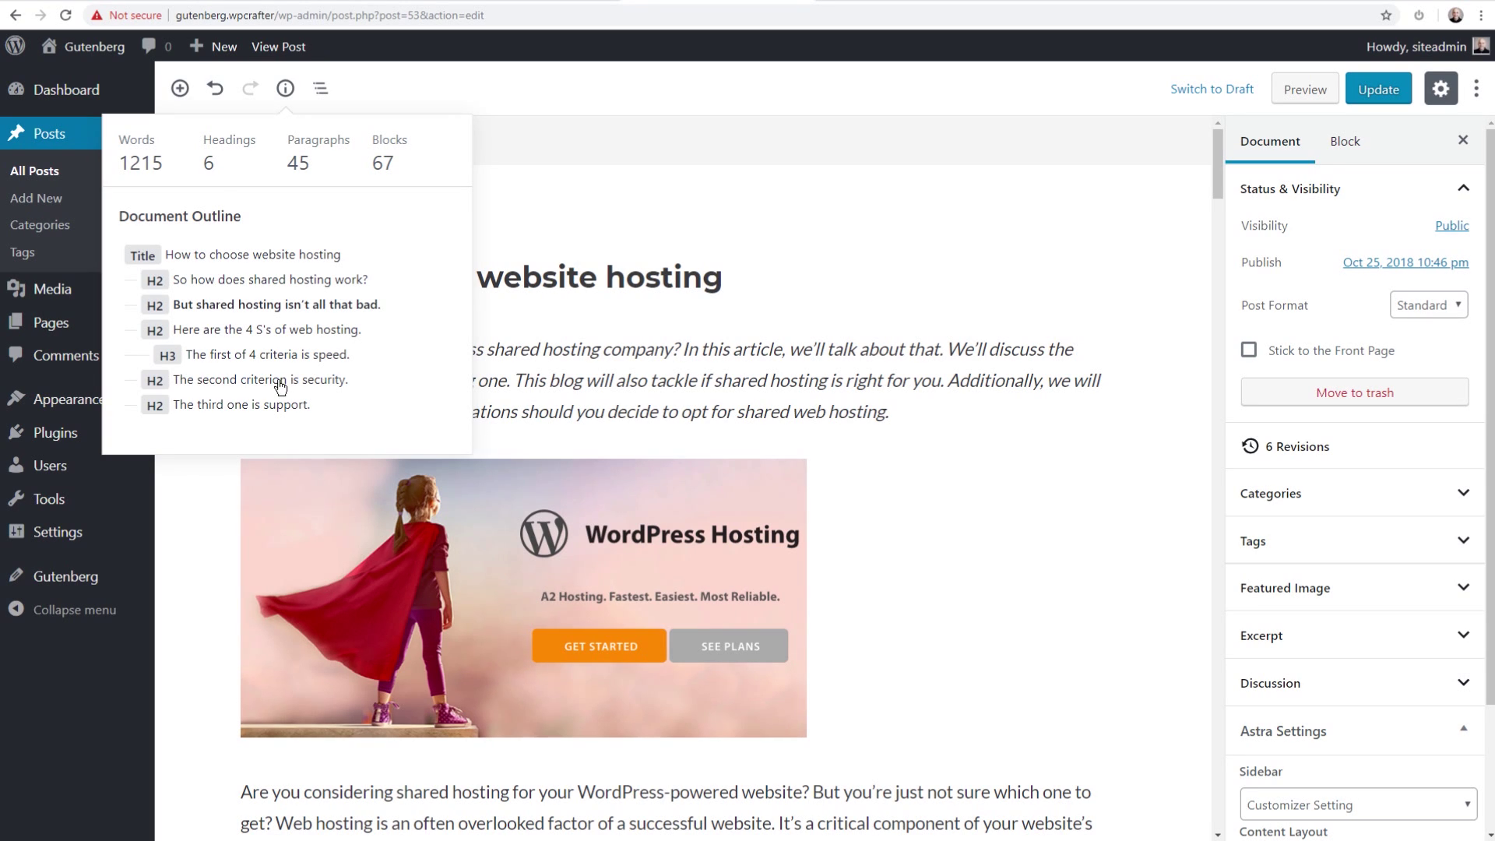
pyautogui.click(248, 387)
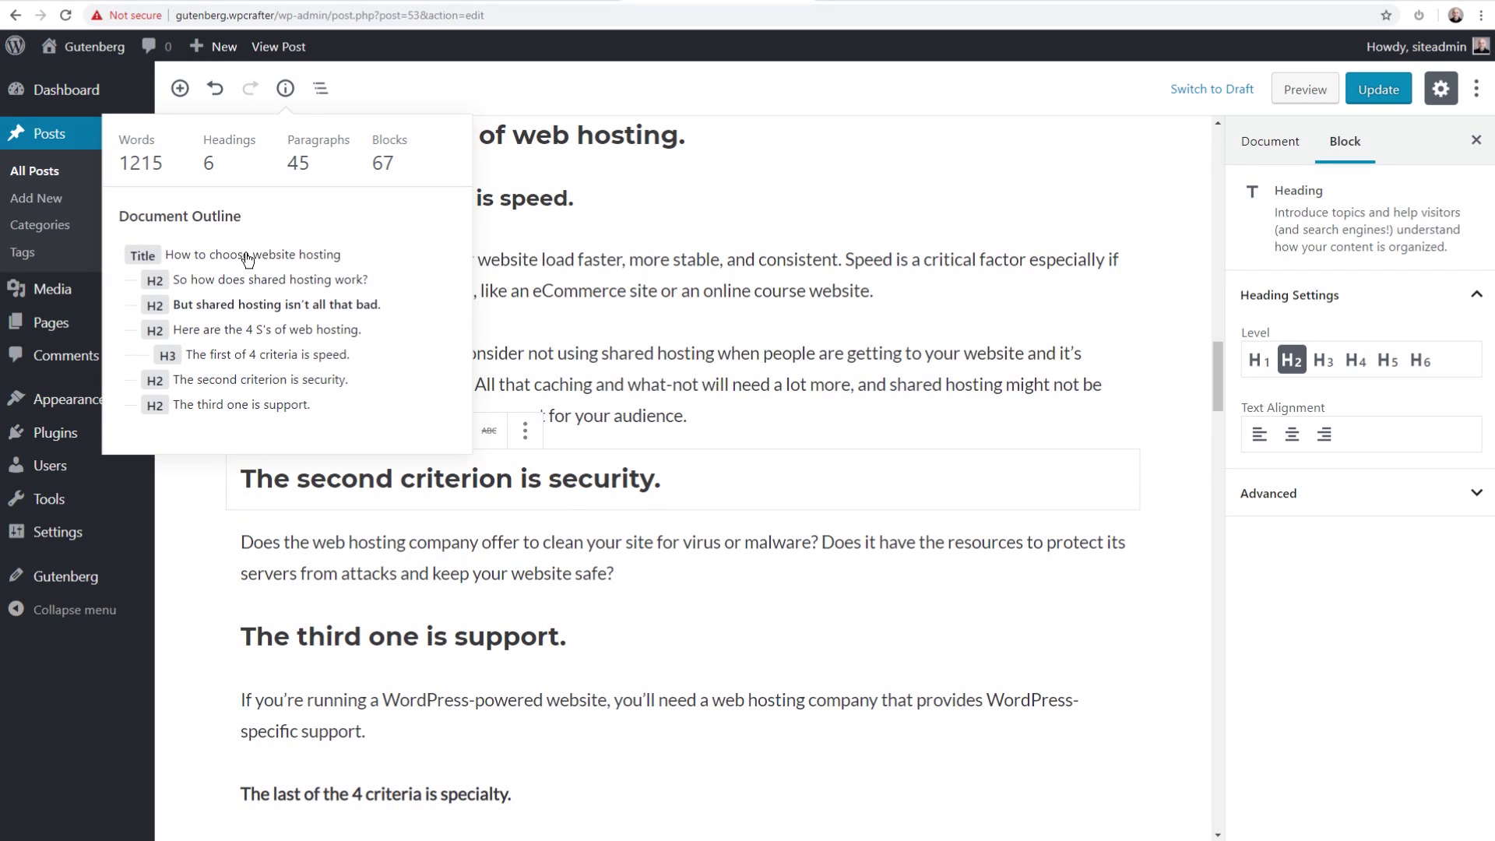
pyautogui.click(188, 257)
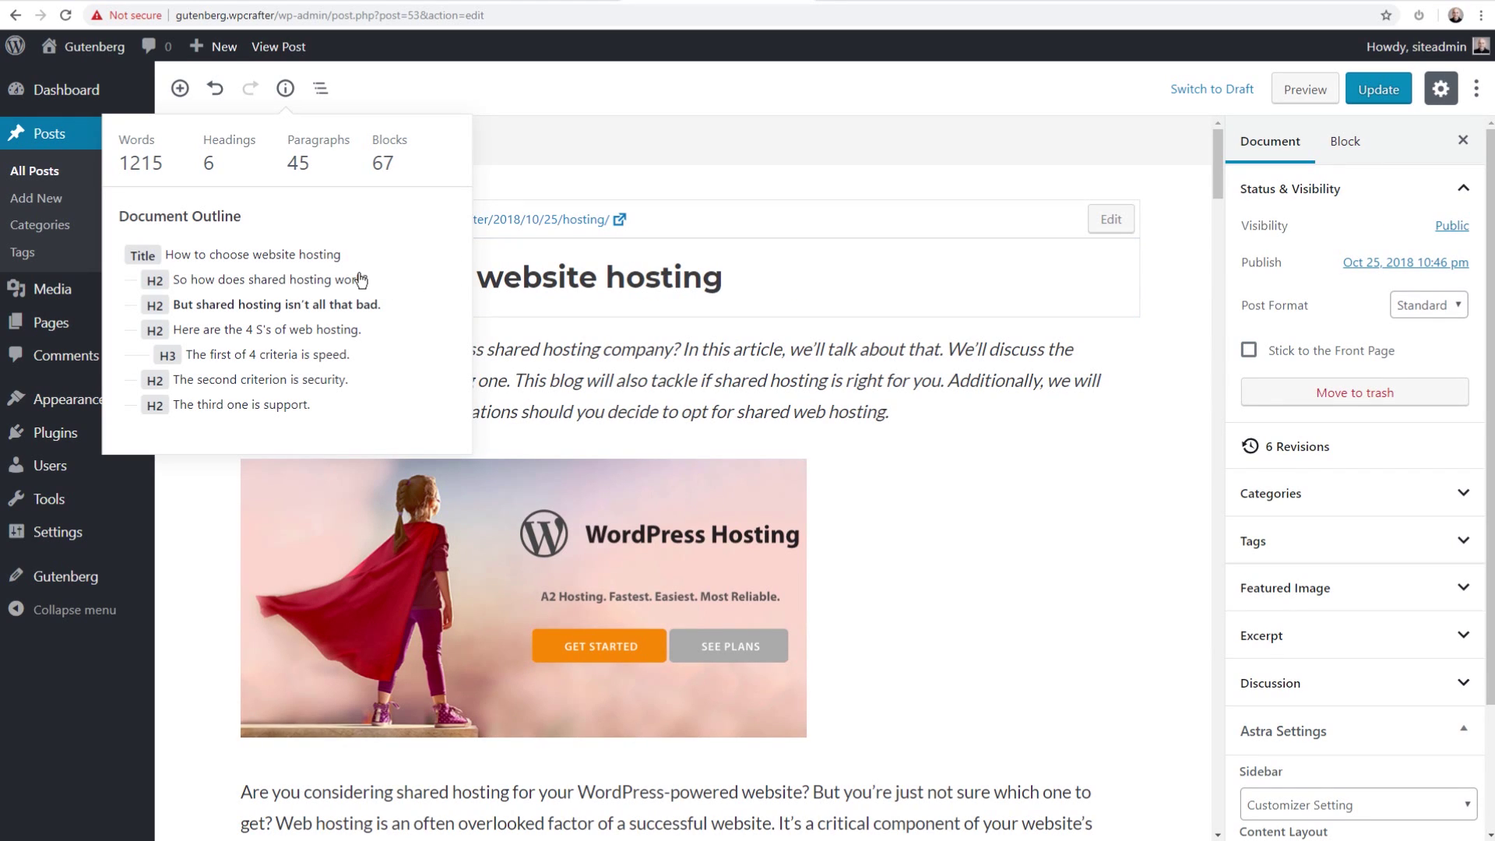
# Browse the block navigation list of the hosting post and jump to one of the paragraphs further down.
pyautogui.click(321, 91)
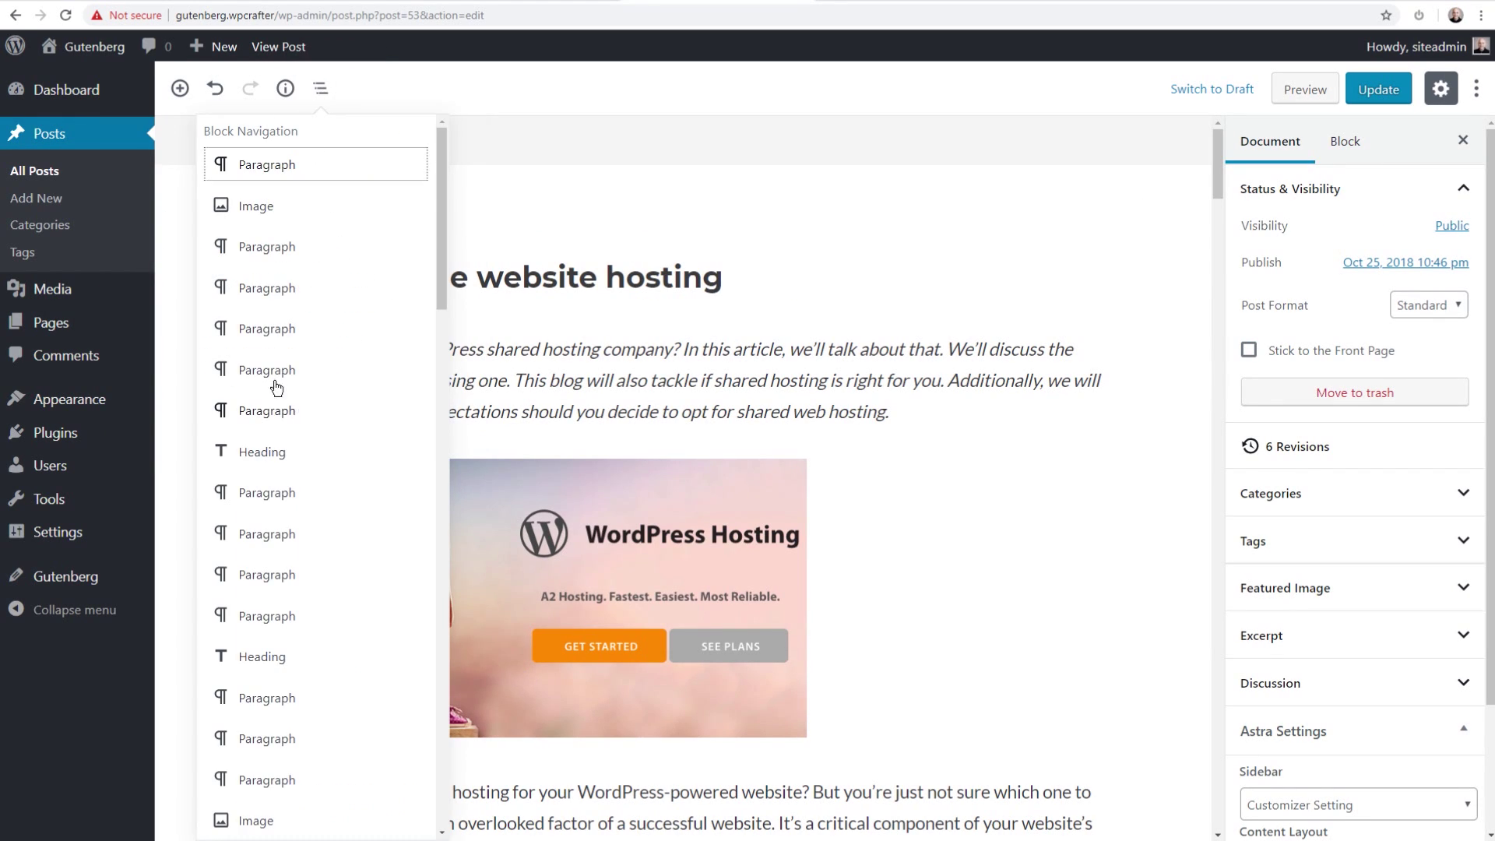
pyautogui.scroll(-5, 277, 377)
pyautogui.scroll(-5, 273, 379)
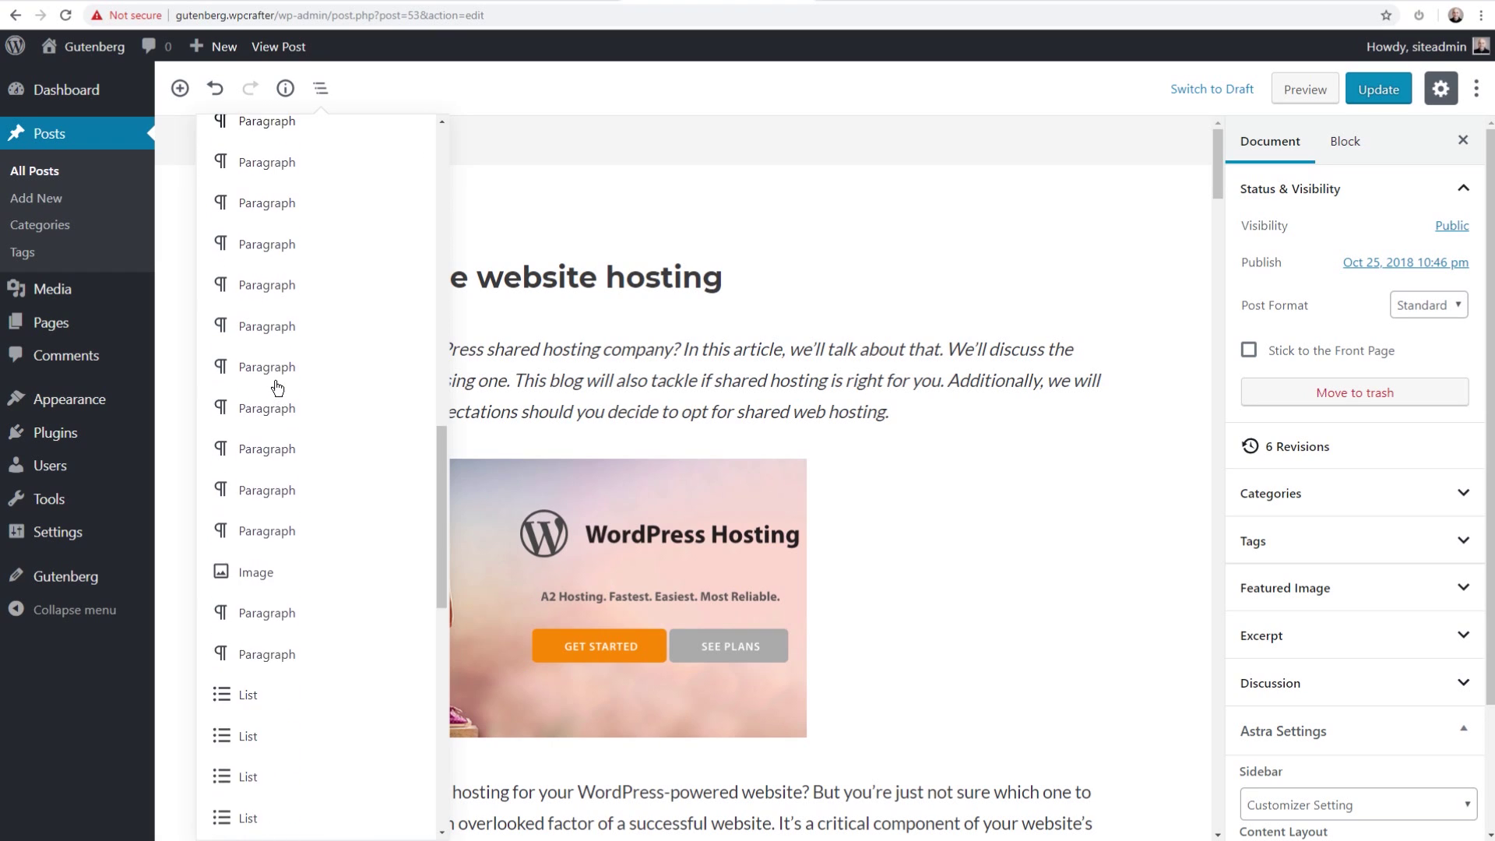
pyautogui.click(273, 274)
pyautogui.click(379, 268)
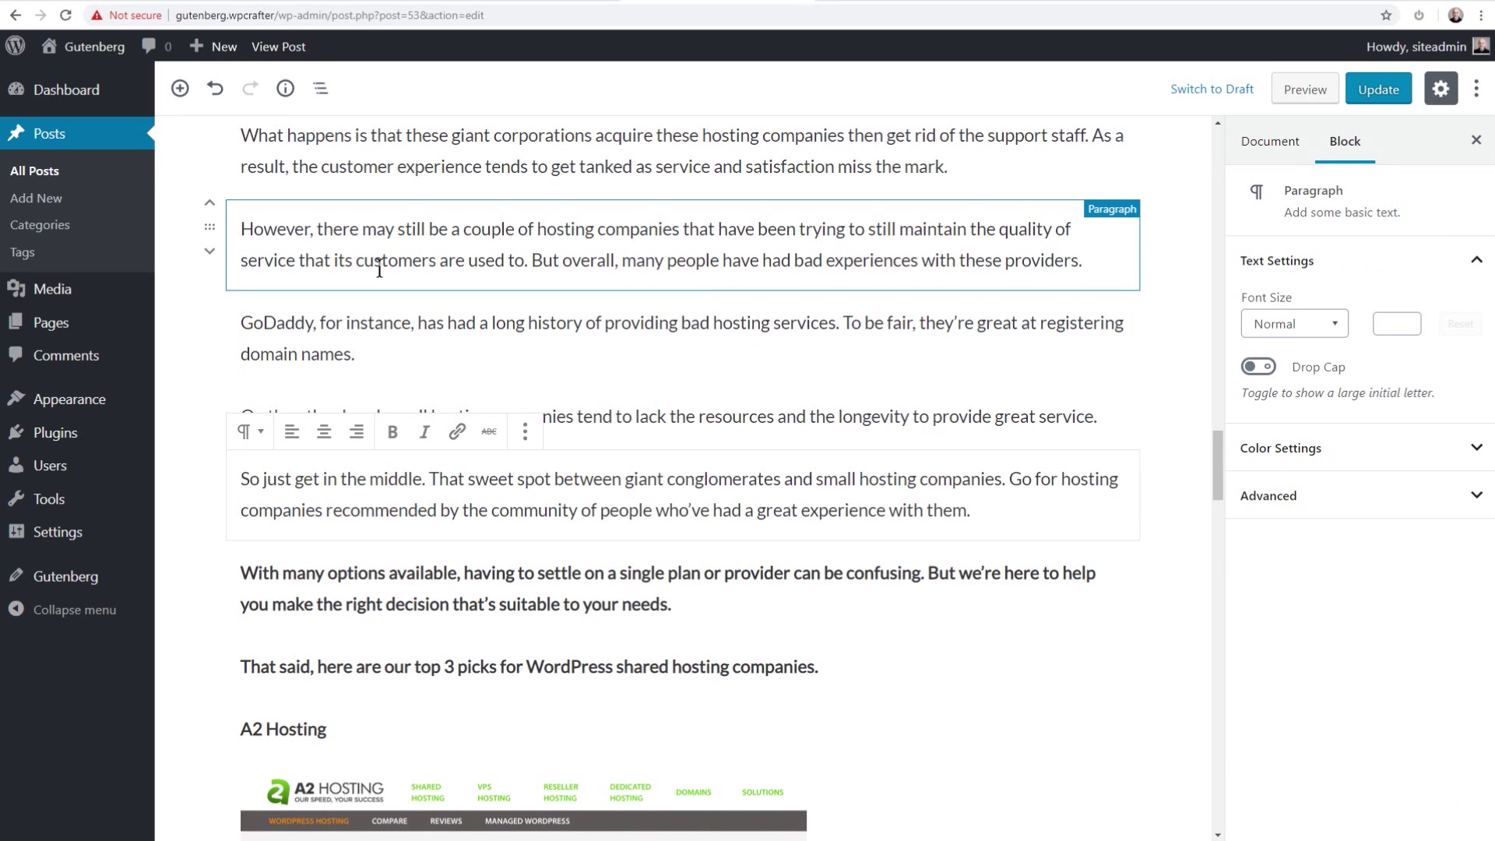
# Return to the title of the hosting post through the document outline and close the outline.
pyautogui.click(285, 88)
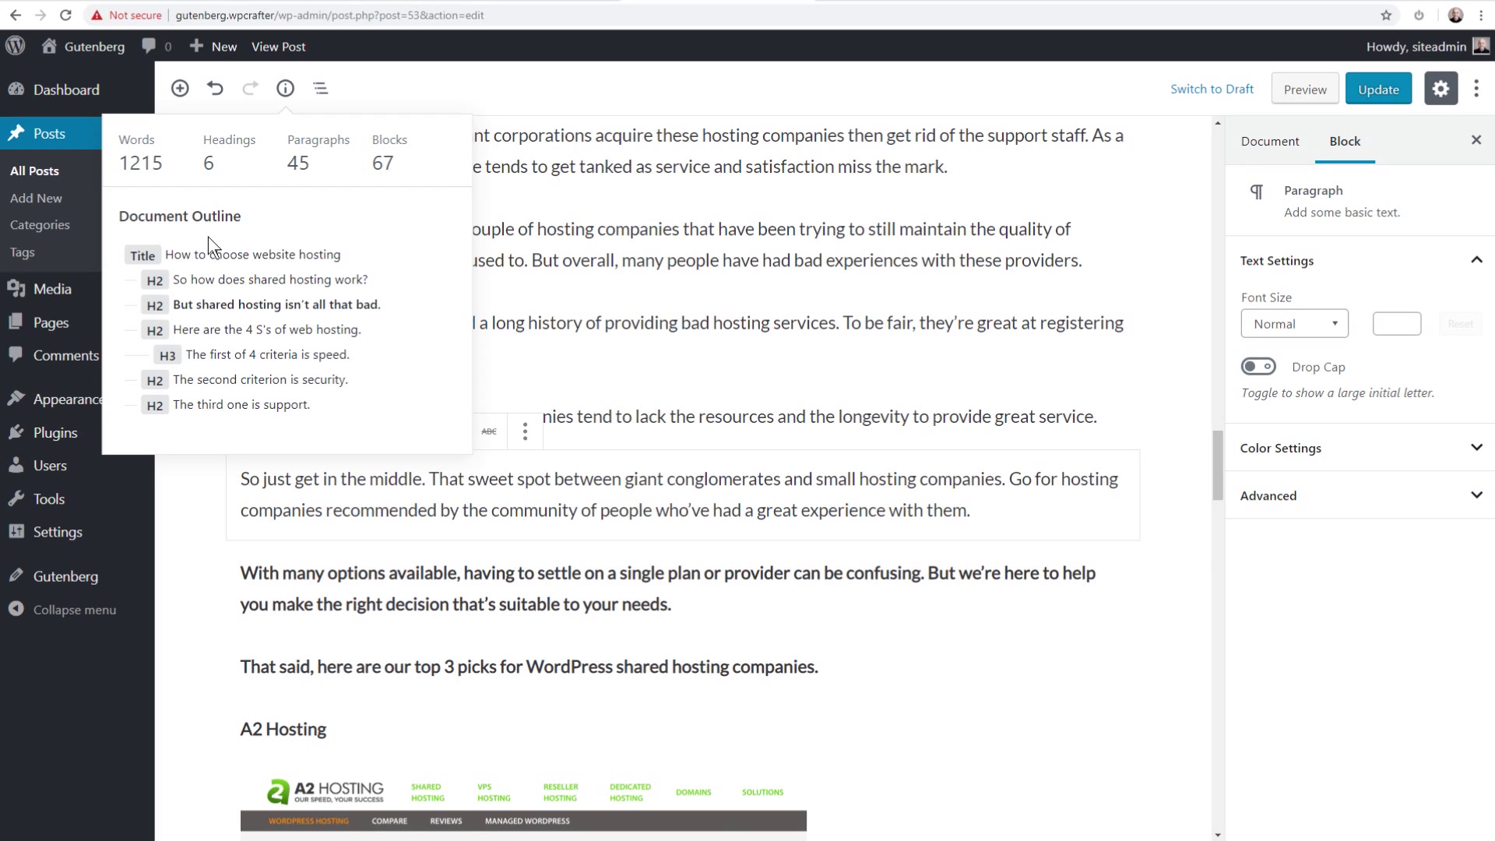
pyautogui.click(239, 258)
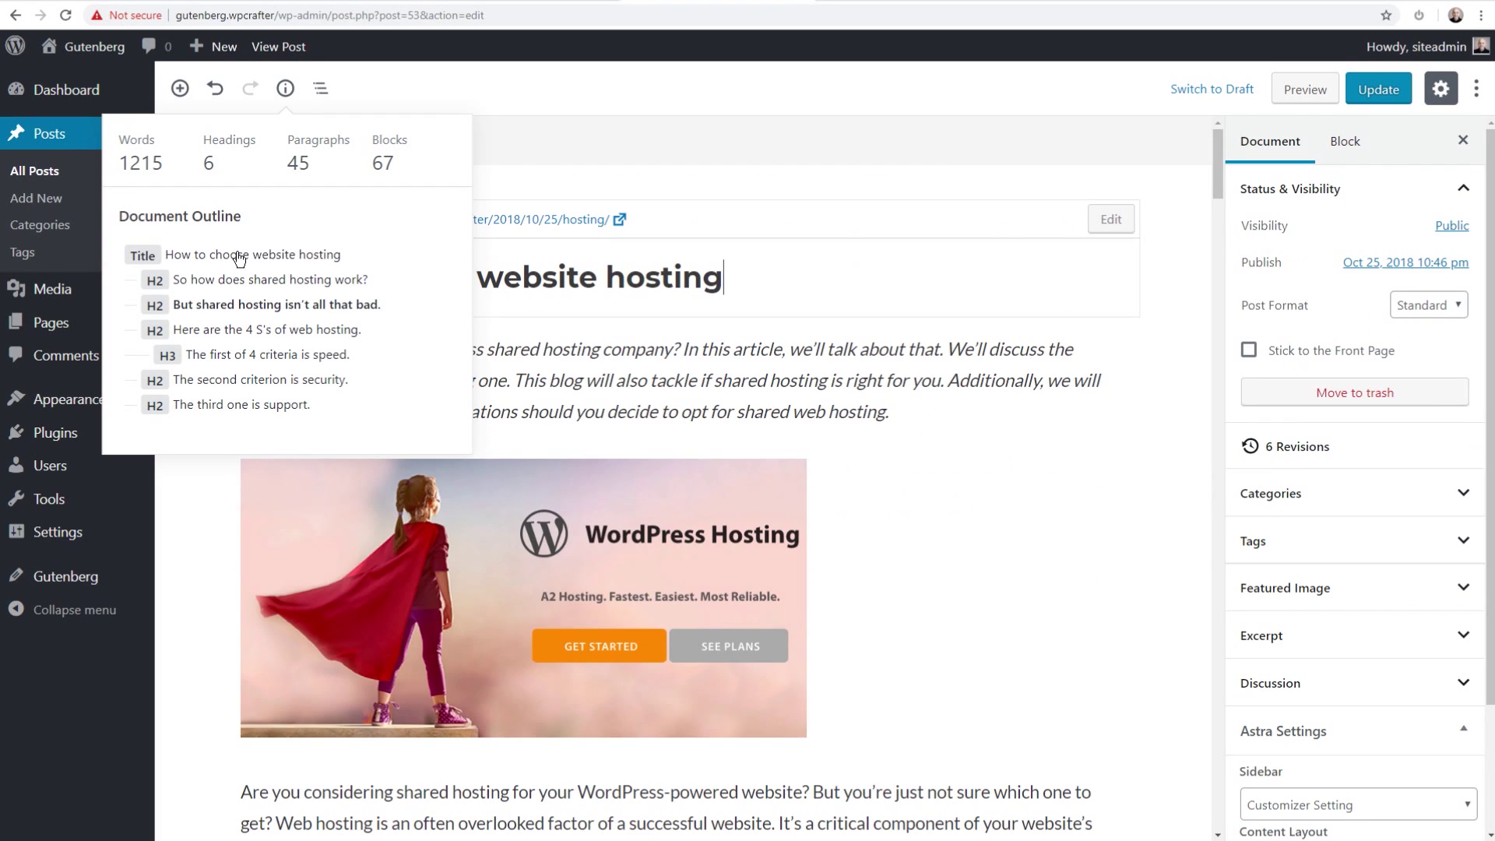
pyautogui.click(1174, 309)
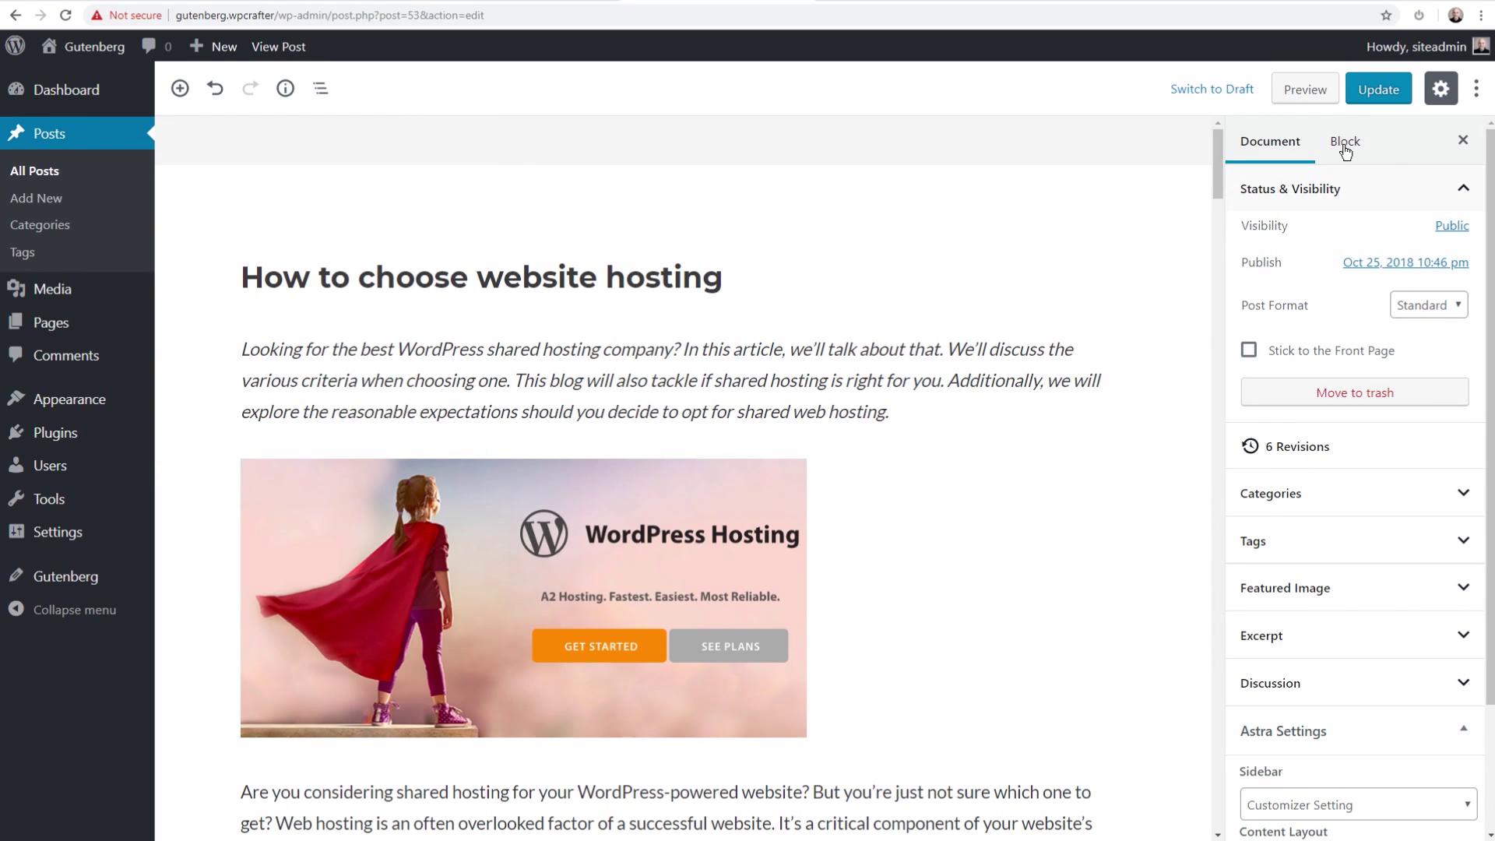
# Switch the editor to Fullscreen Mode and look over the hosting post in it.
pyautogui.click(1477, 88)
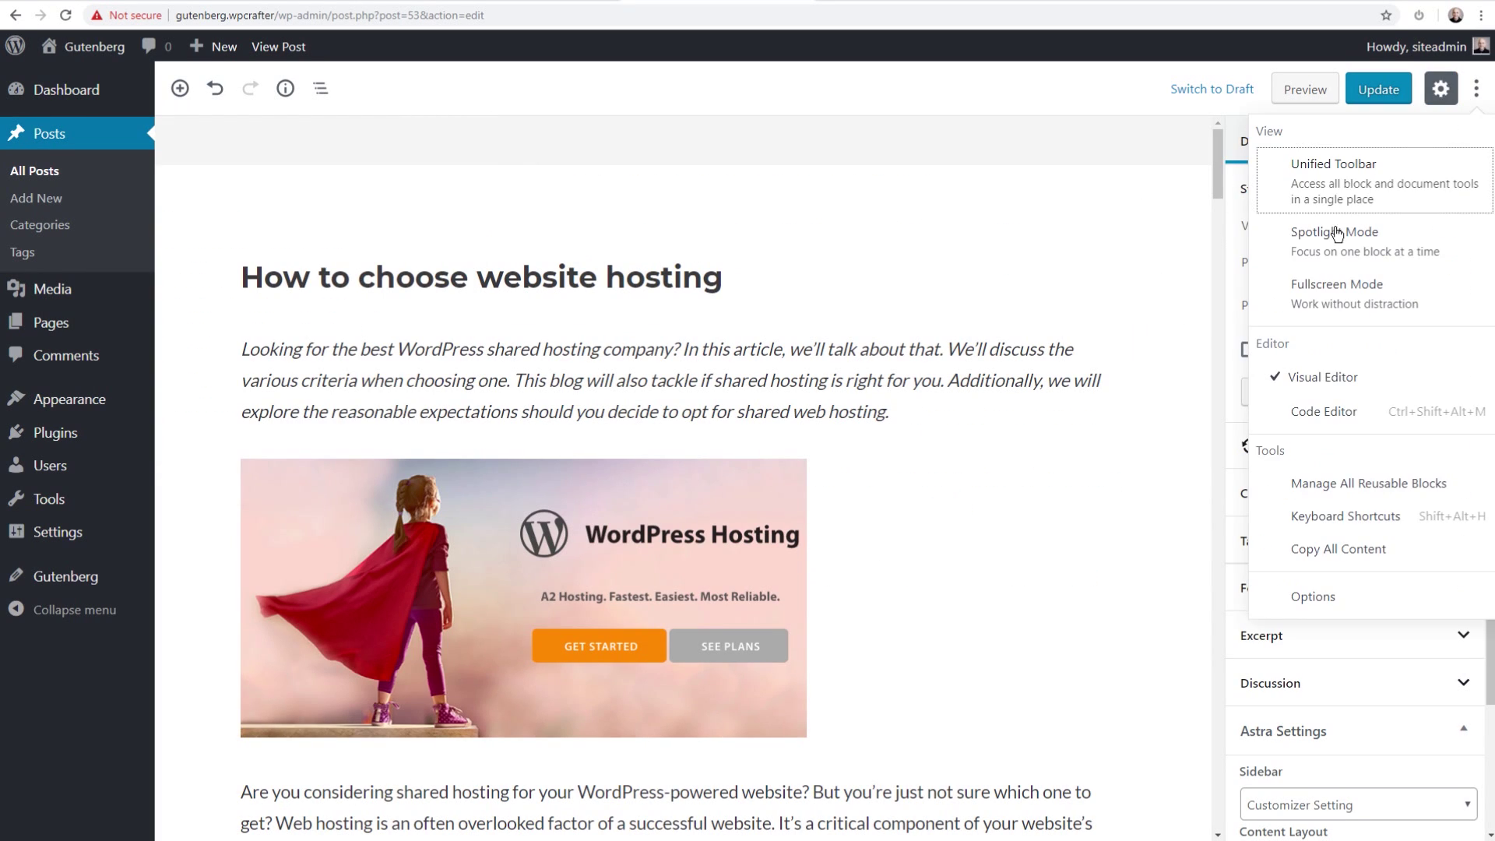
pyautogui.click(1316, 307)
pyautogui.scroll(-3, 1013, 333)
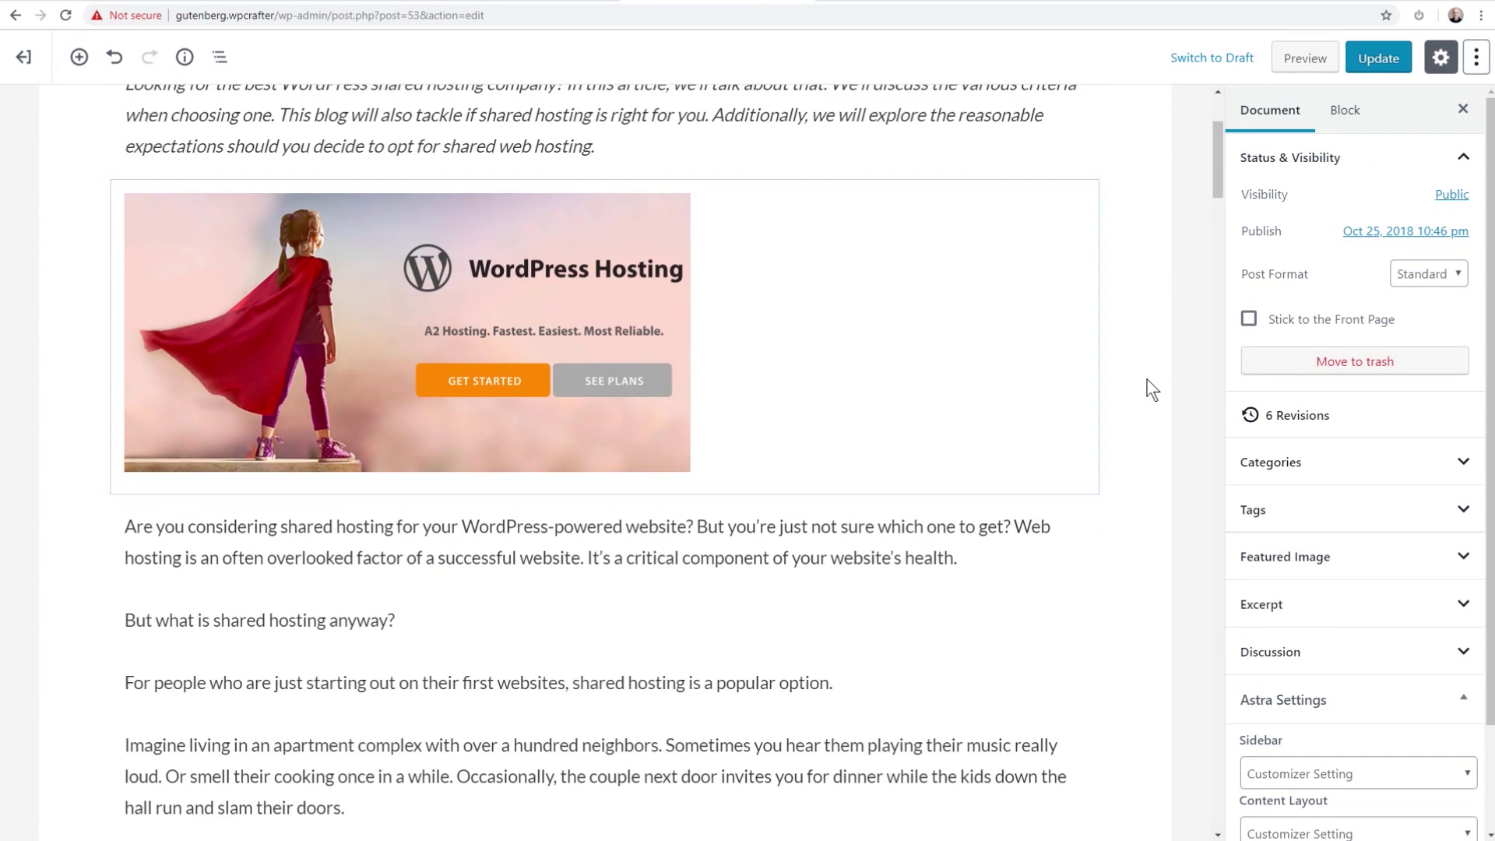
# Open the front-end preview of the post "How to choose website hosting" and look through its headings, paragraphs and images.
pyautogui.scroll(3, 1176, 345)
pyautogui.scroll(-10, 1175, 342)
pyautogui.scroll(-7, 1176, 342)
pyautogui.scroll(15, 1175, 343)
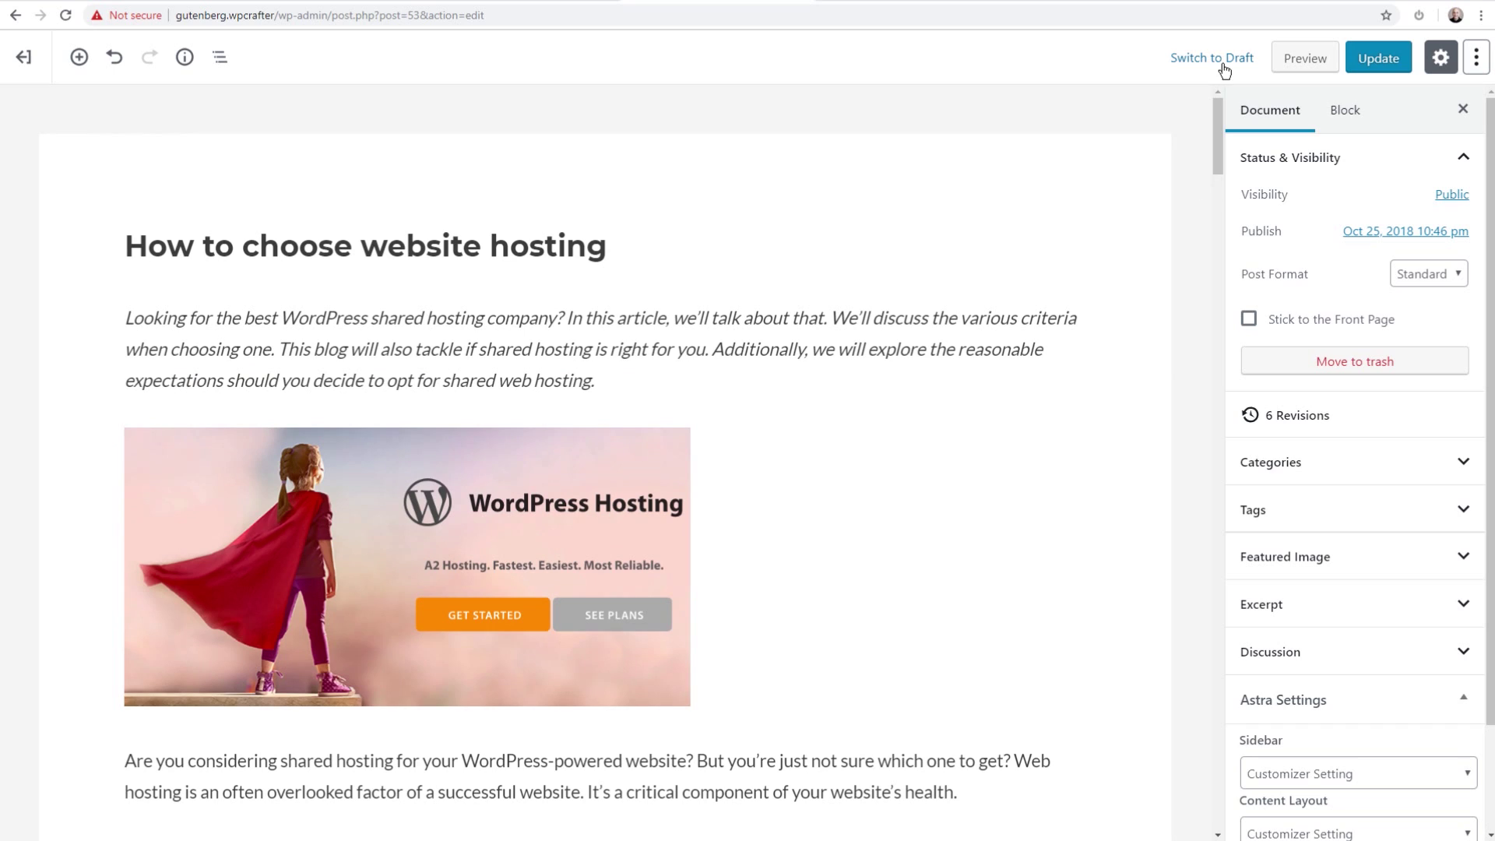
pyautogui.click(1294, 60)
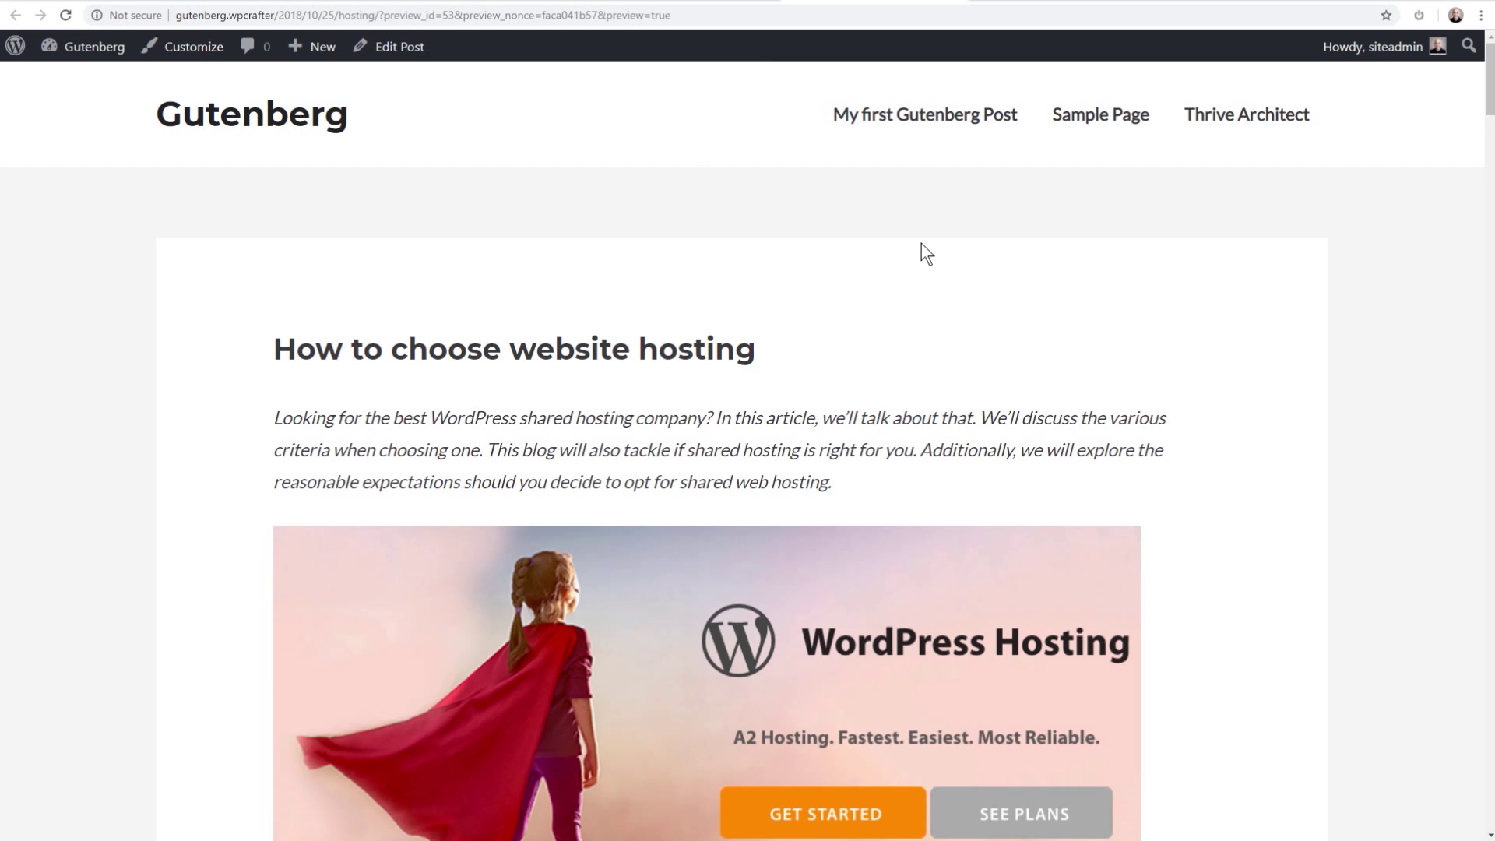
pyautogui.scroll(-10, 922, 243)
pyautogui.scroll(-10, 920, 243)
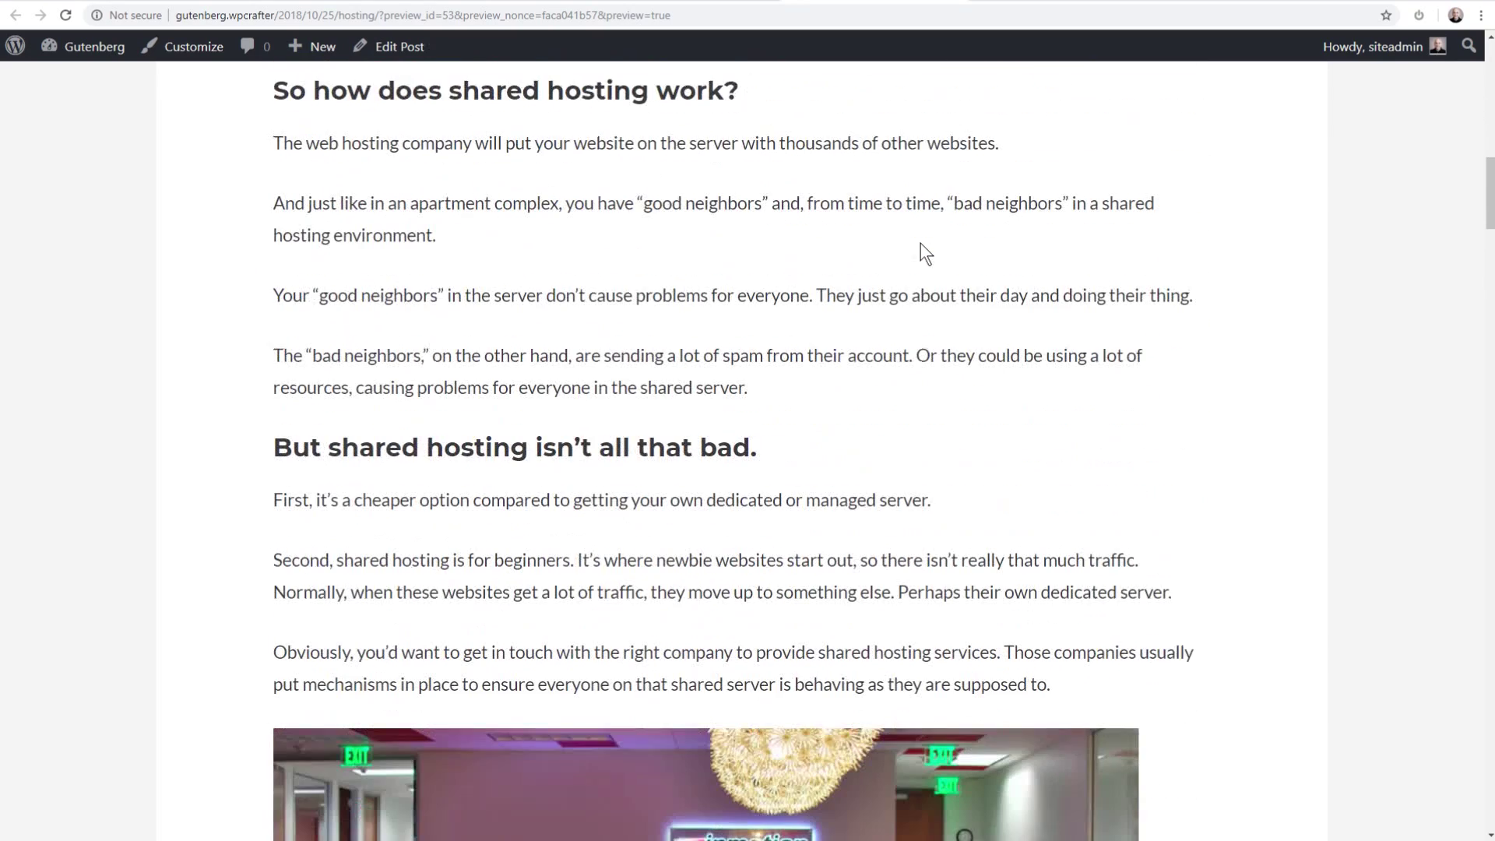
pyautogui.scroll(8, 920, 243)
pyautogui.scroll(14, 920, 243)
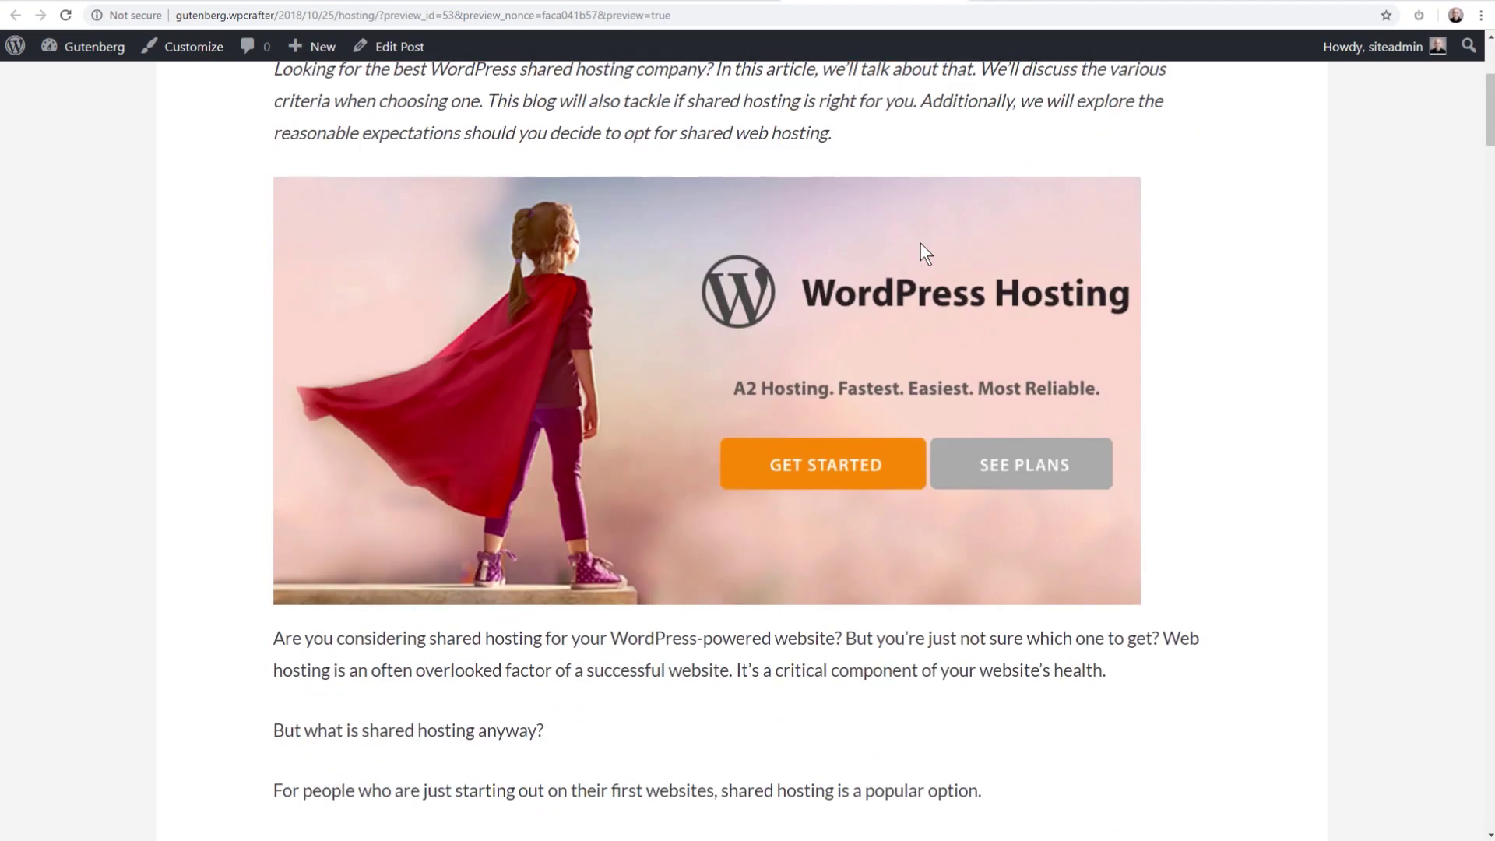
# Return to the hosting post's editor and compare its layout with the front-end preview, ending back in the editor.
pyautogui.click(675, 3)
pyautogui.scroll(-14, 820, 314)
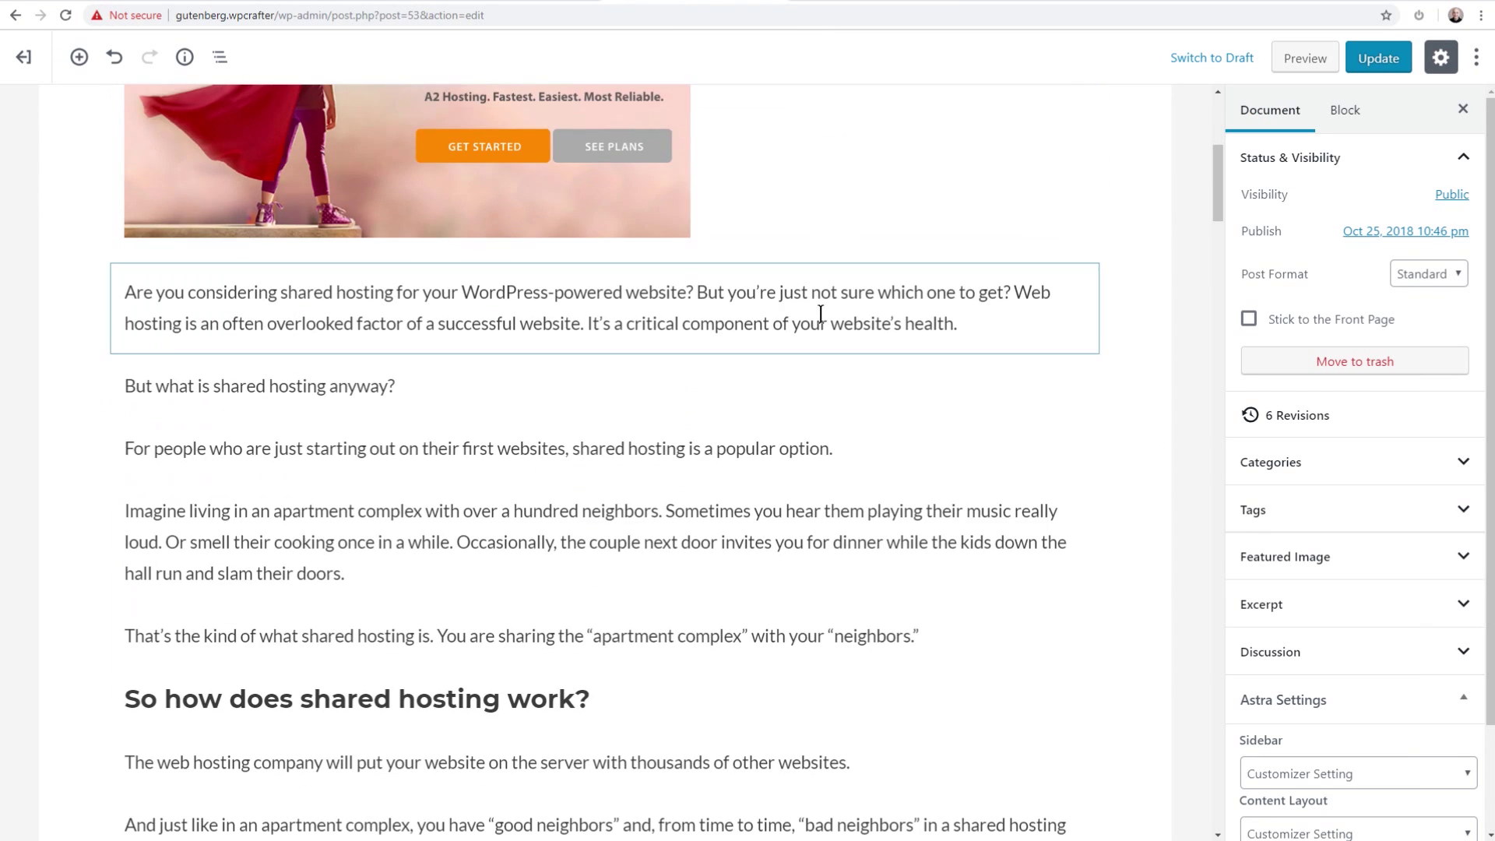
pyautogui.scroll(8, 821, 314)
pyautogui.scroll(5, 821, 315)
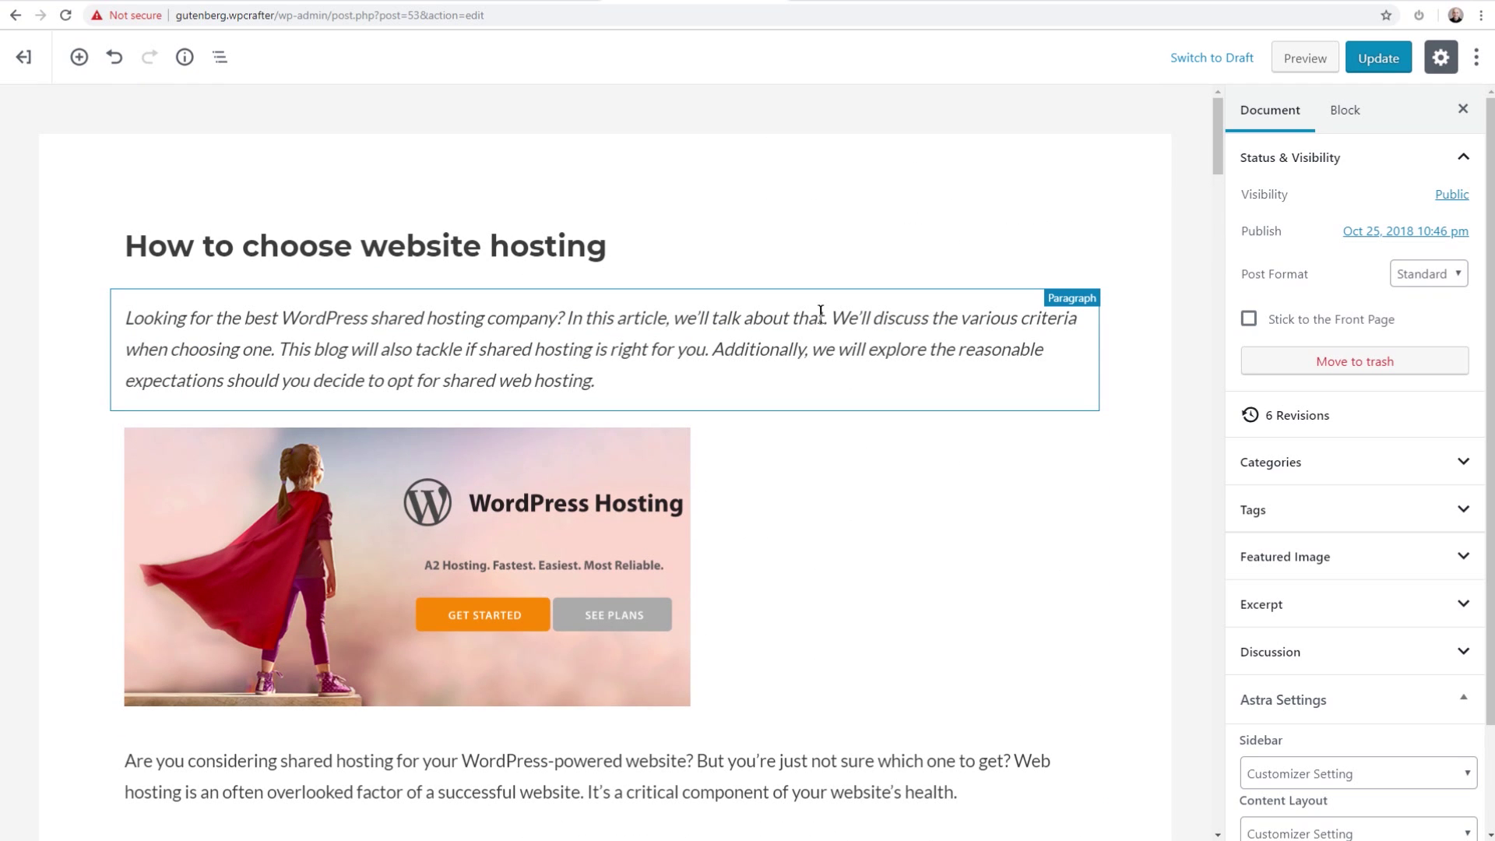
pyautogui.click(885, 2)
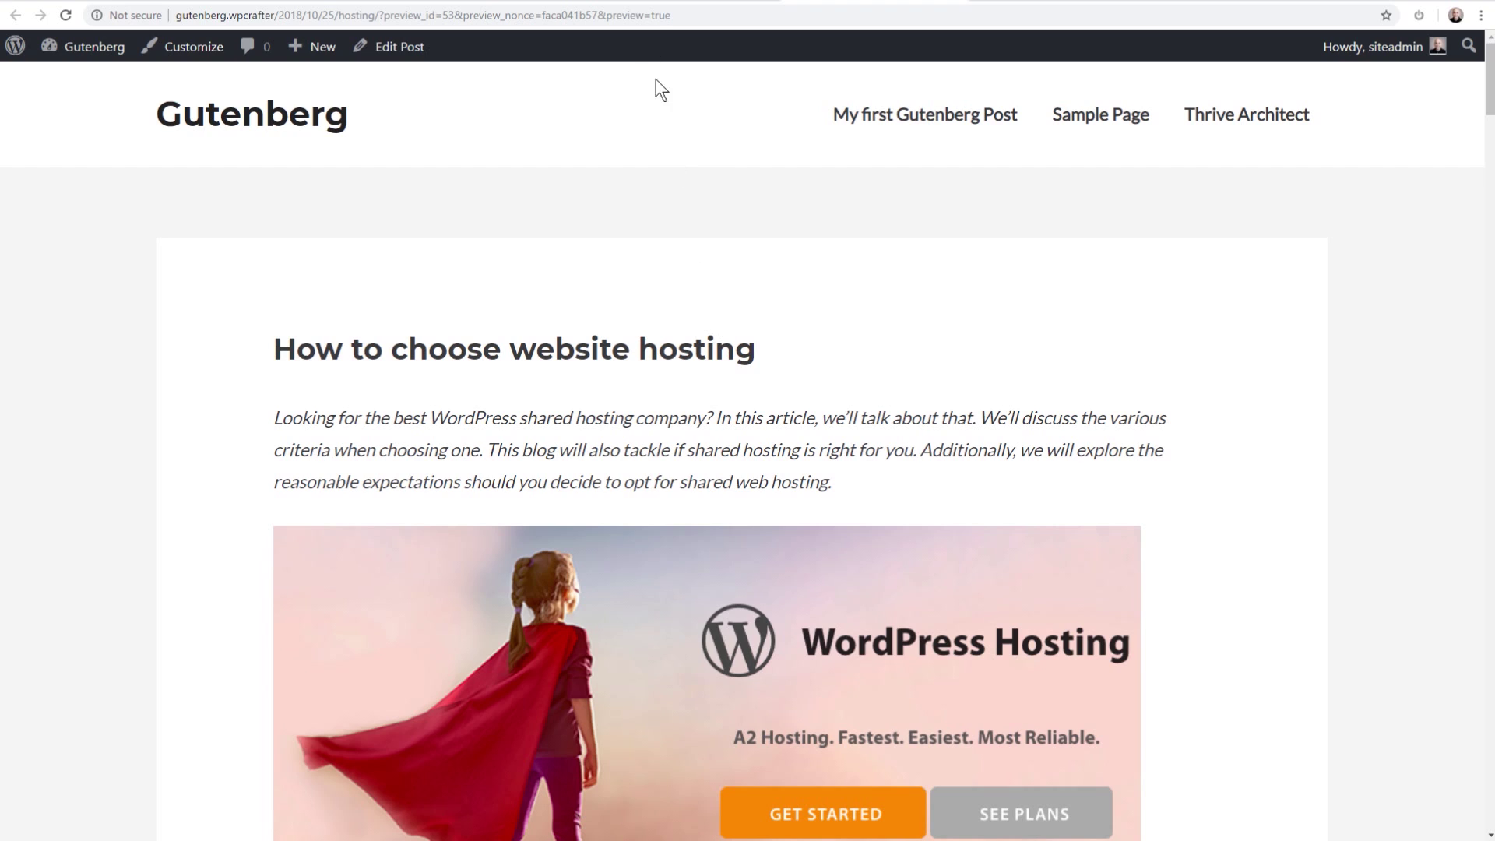
pyautogui.click(674, 3)
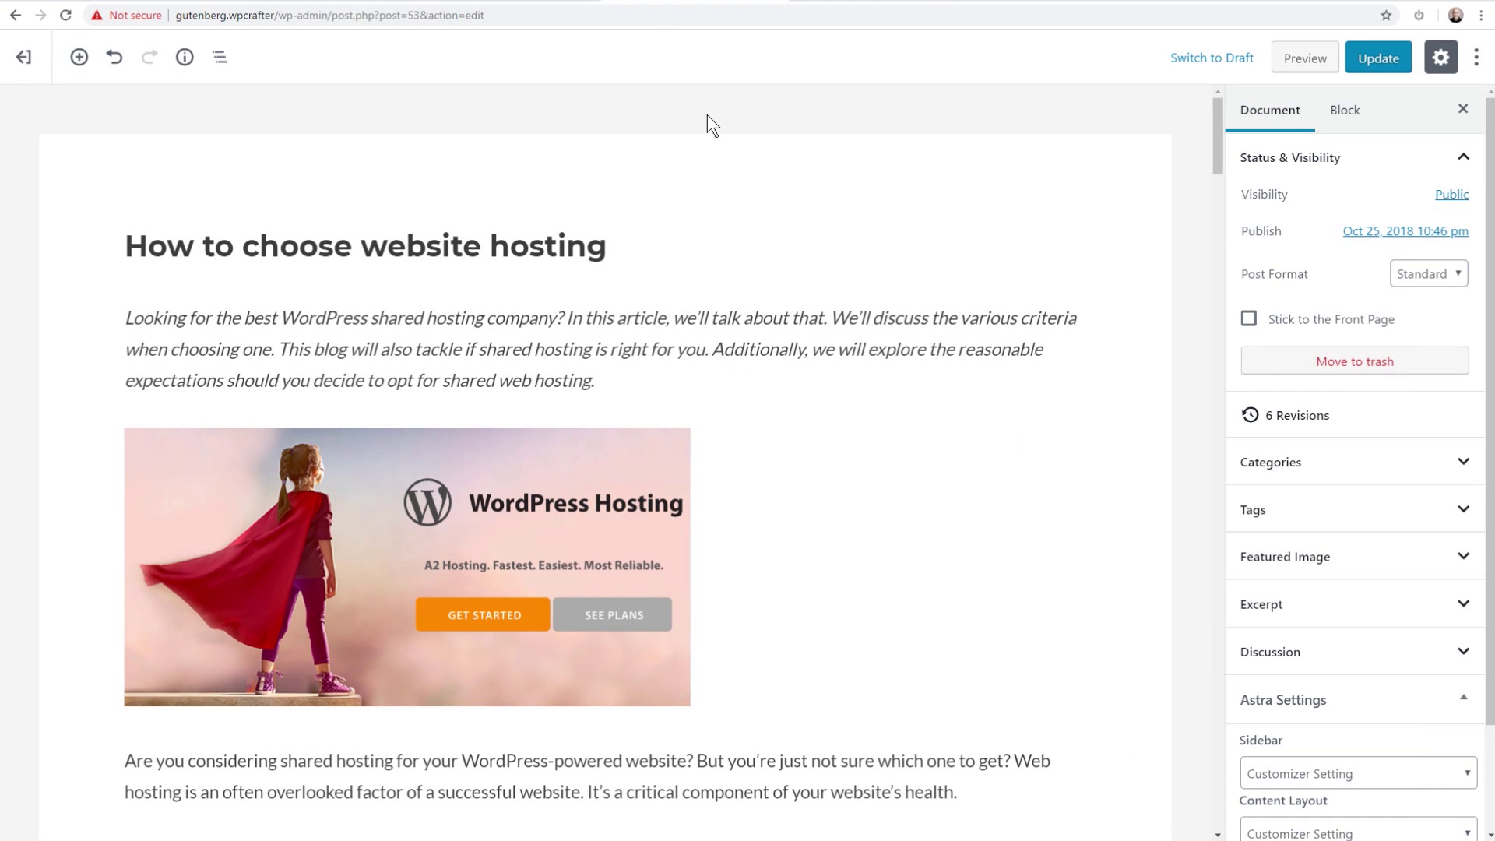